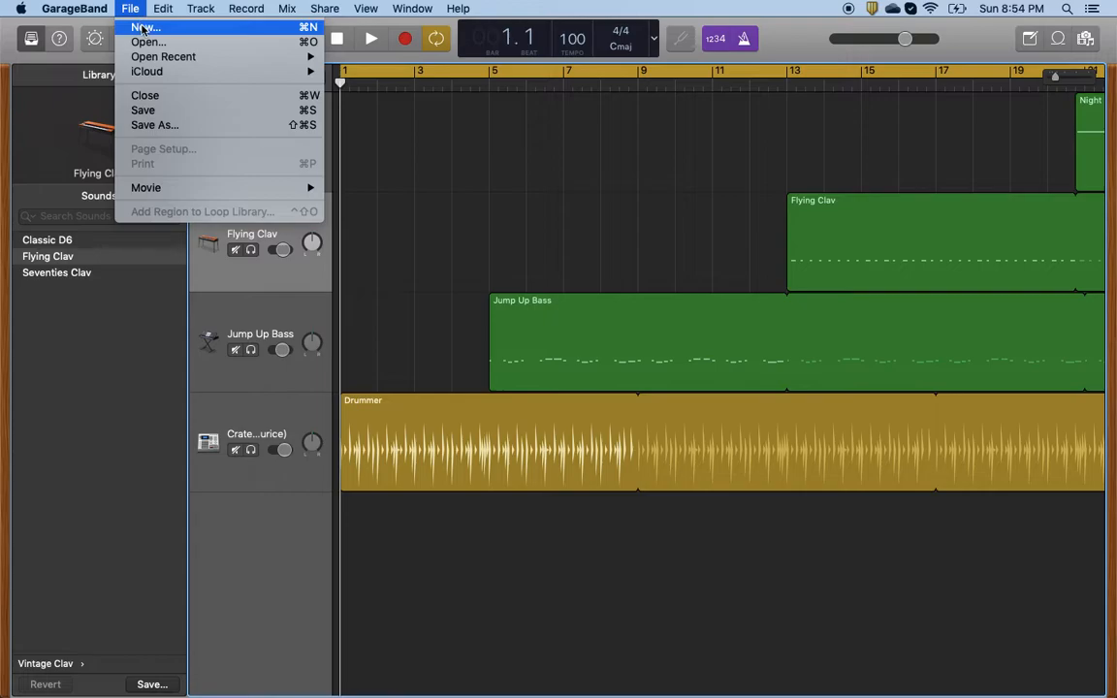
- Create a new empty project with a Drummer track as its first track
left_click(142, 28)
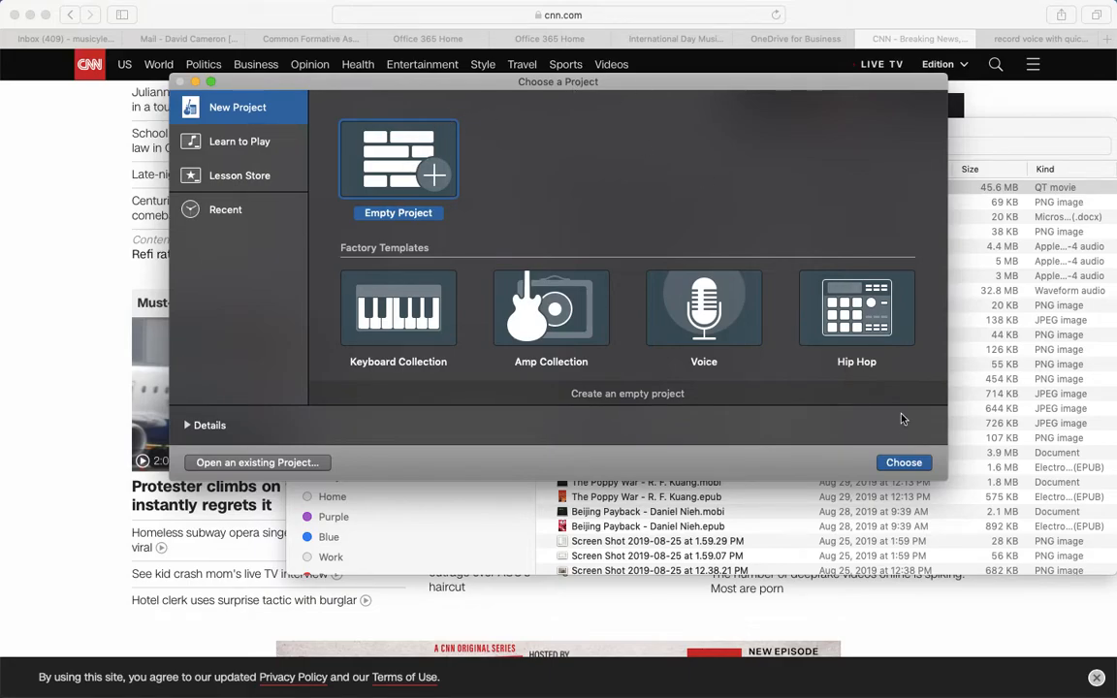
left_click(903, 463)
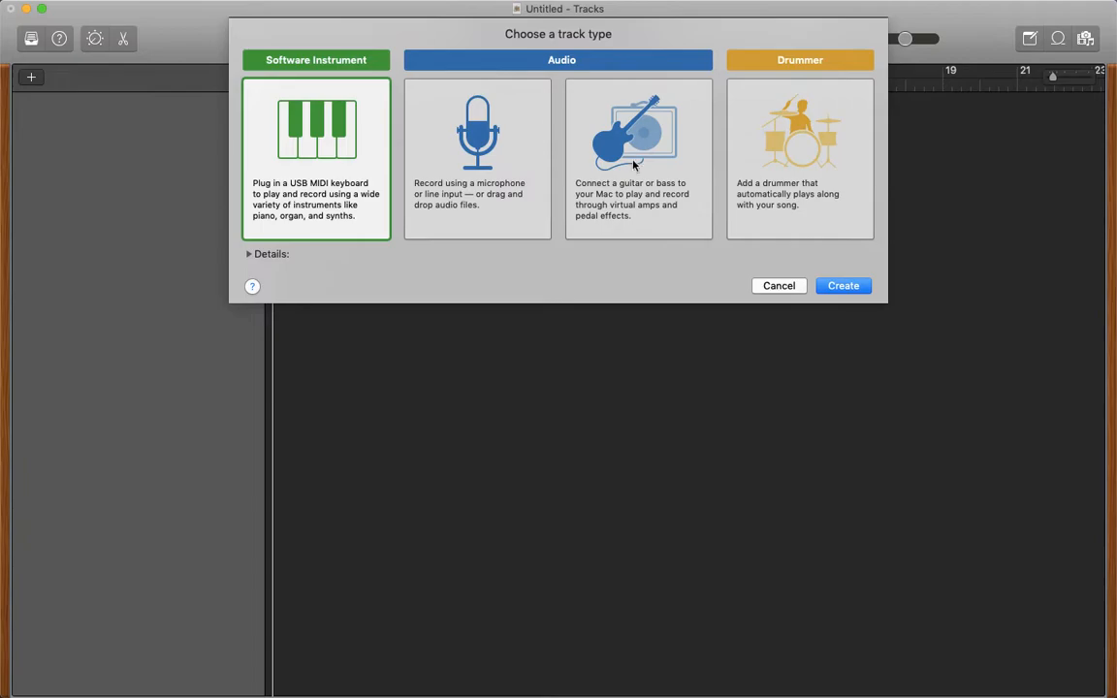
left_click(776, 152)
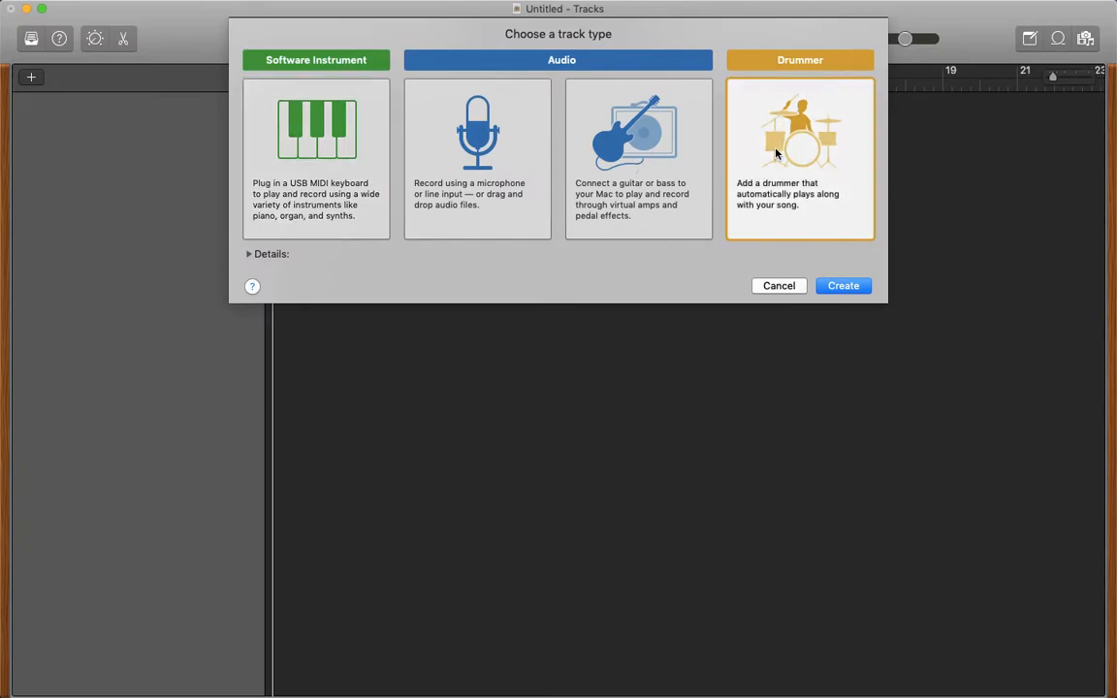
left_click(844, 286)
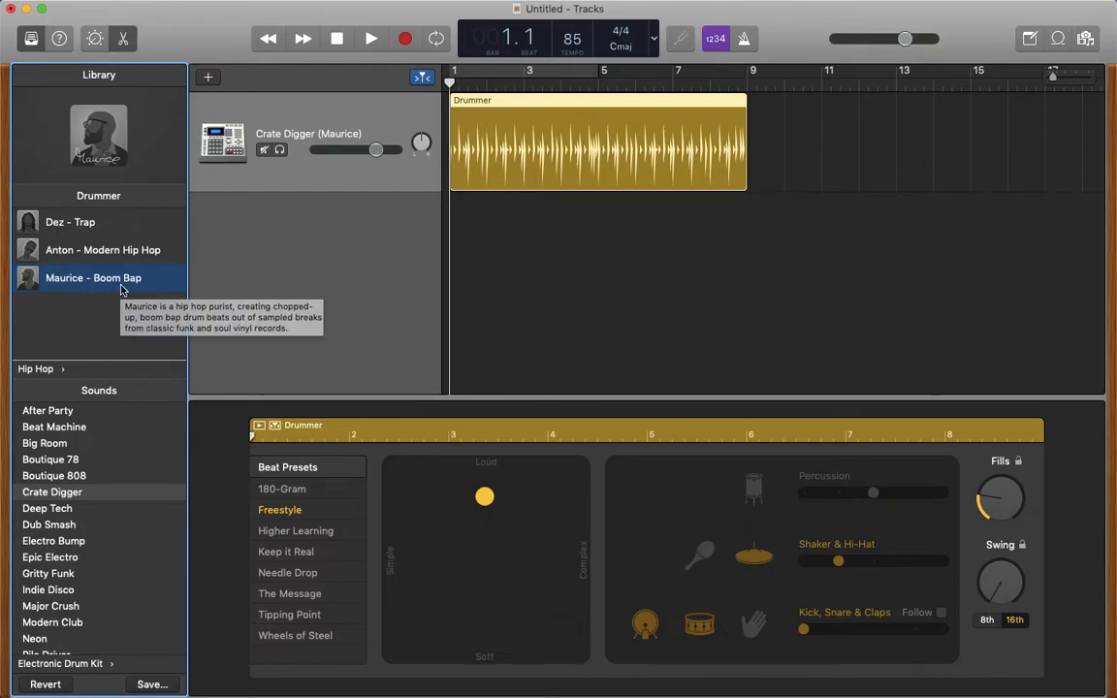
- Select the Crate Digger kit and the Maurice - Boom Bap drummer, and play back the start of the beat
left_click(64, 492)
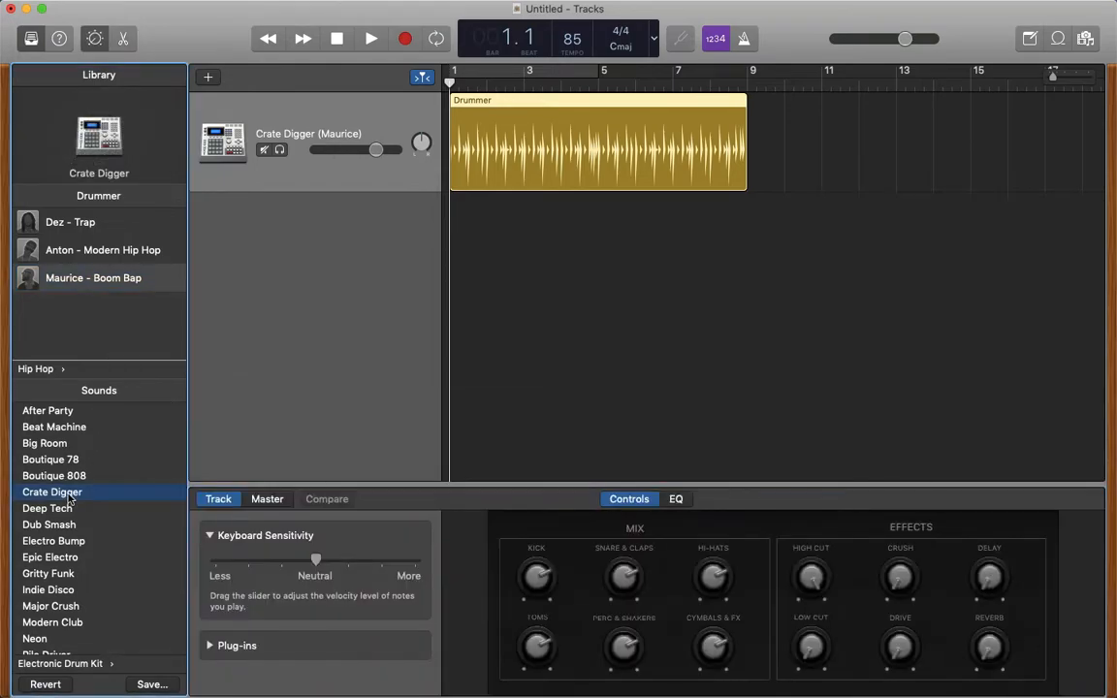
left_click(64, 280)
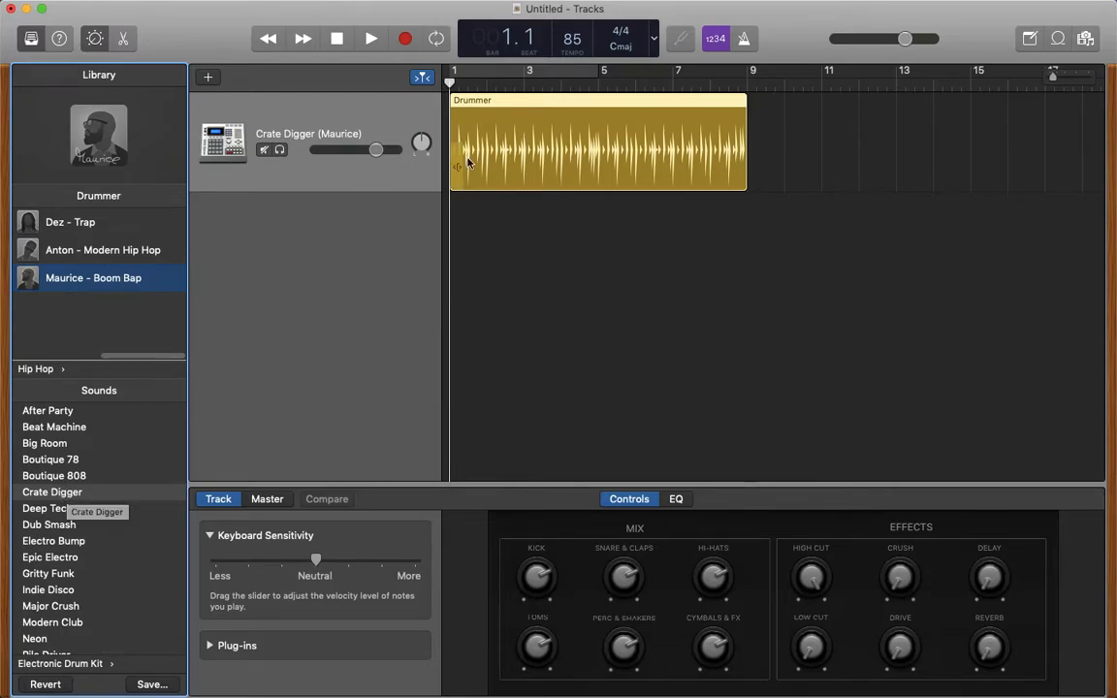
scroll(545, 145, "left", 2)
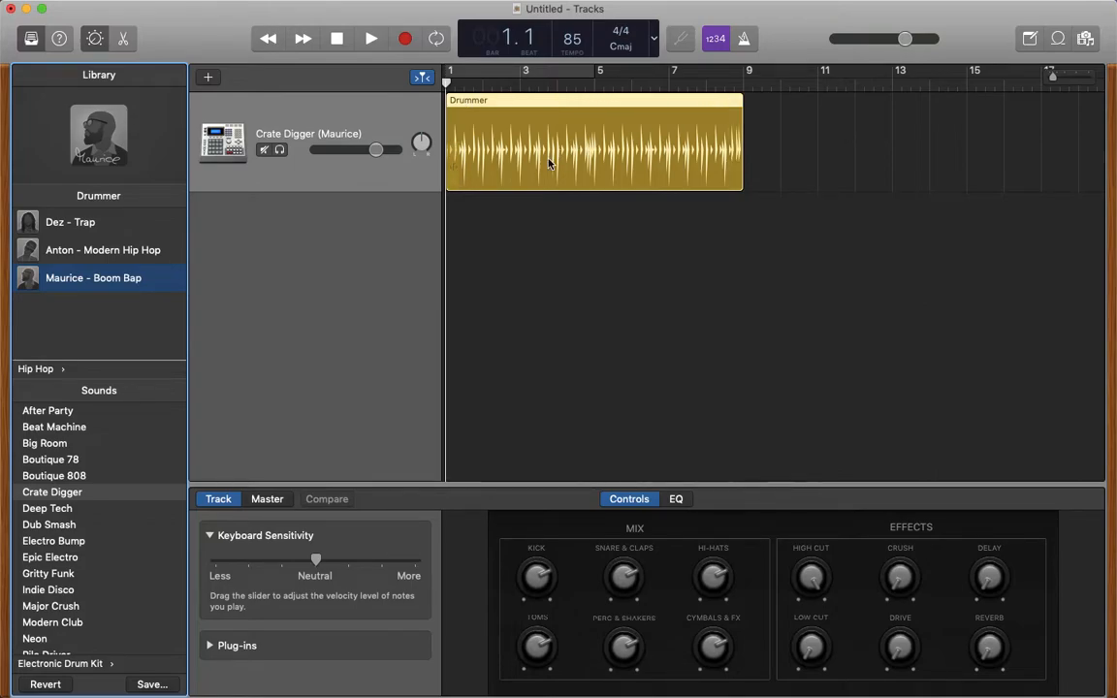
left_click(371, 41)
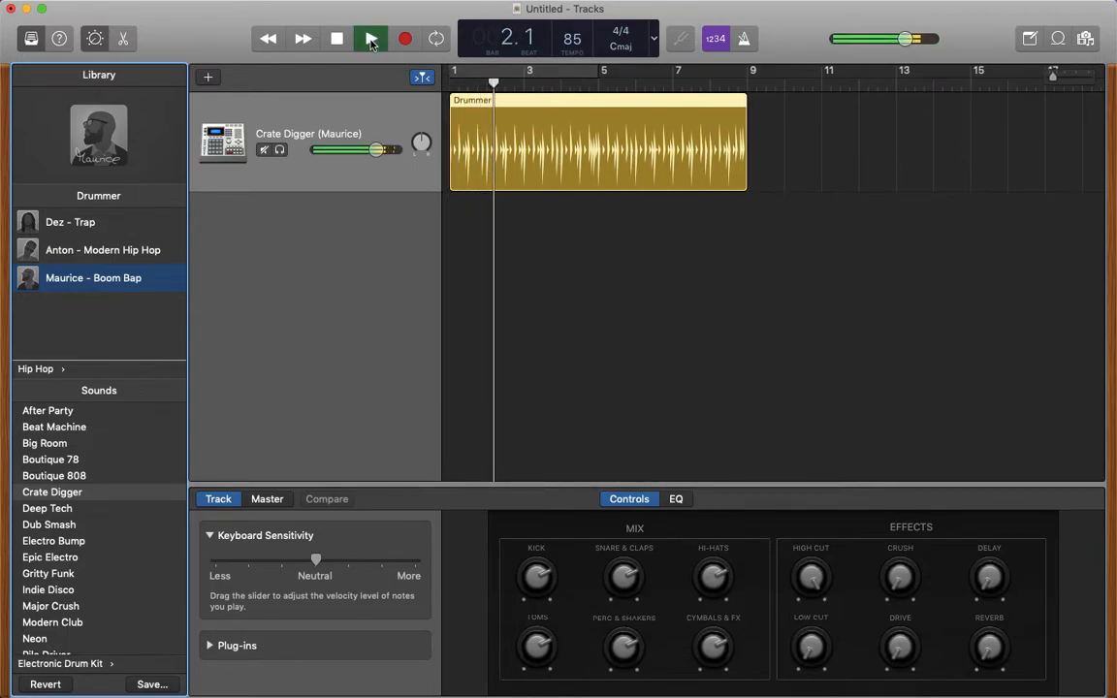
left_click(371, 40)
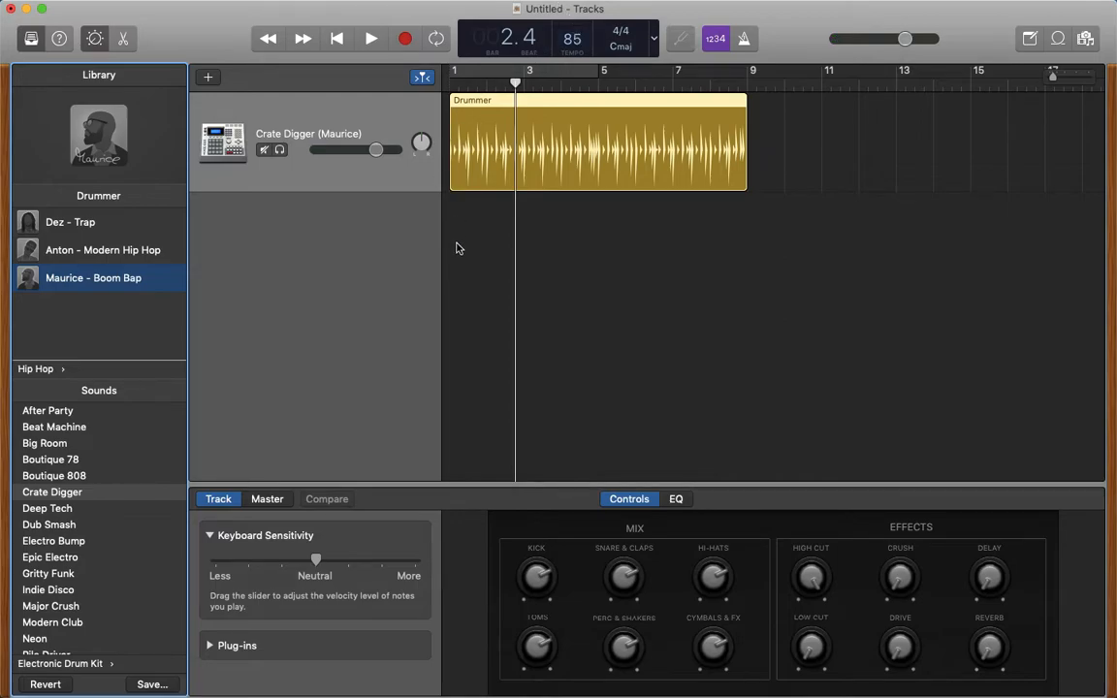
- Set the project tempo to 100 and play the drum beat from the beginning
double_click(573, 40)
type("100")
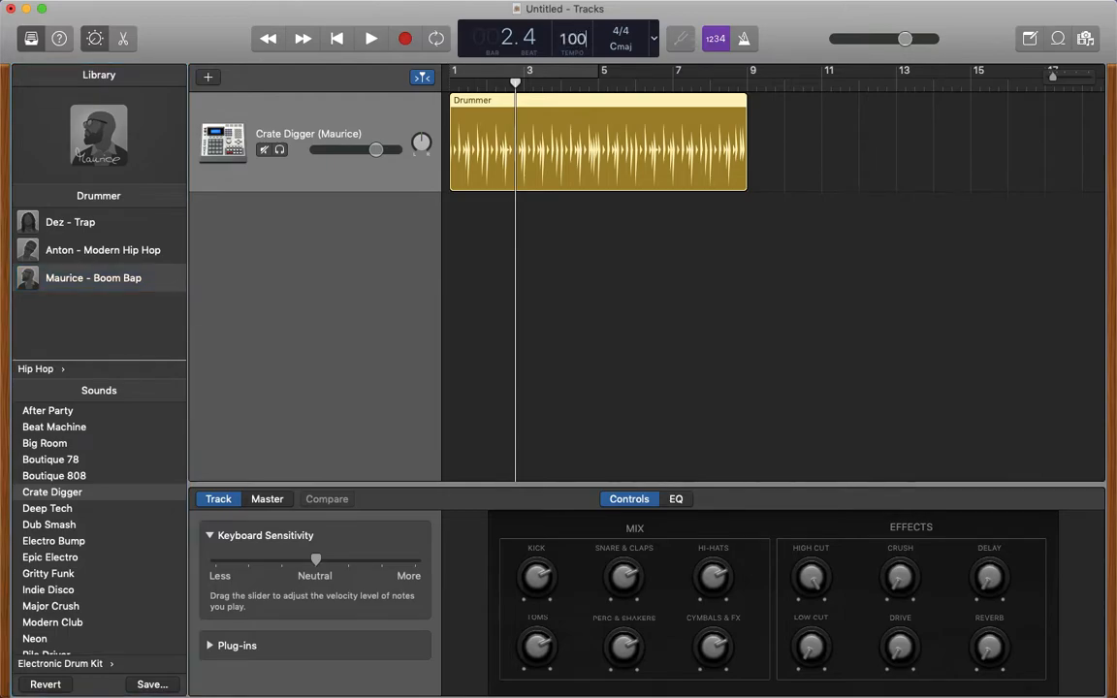
left_click(486, 264)
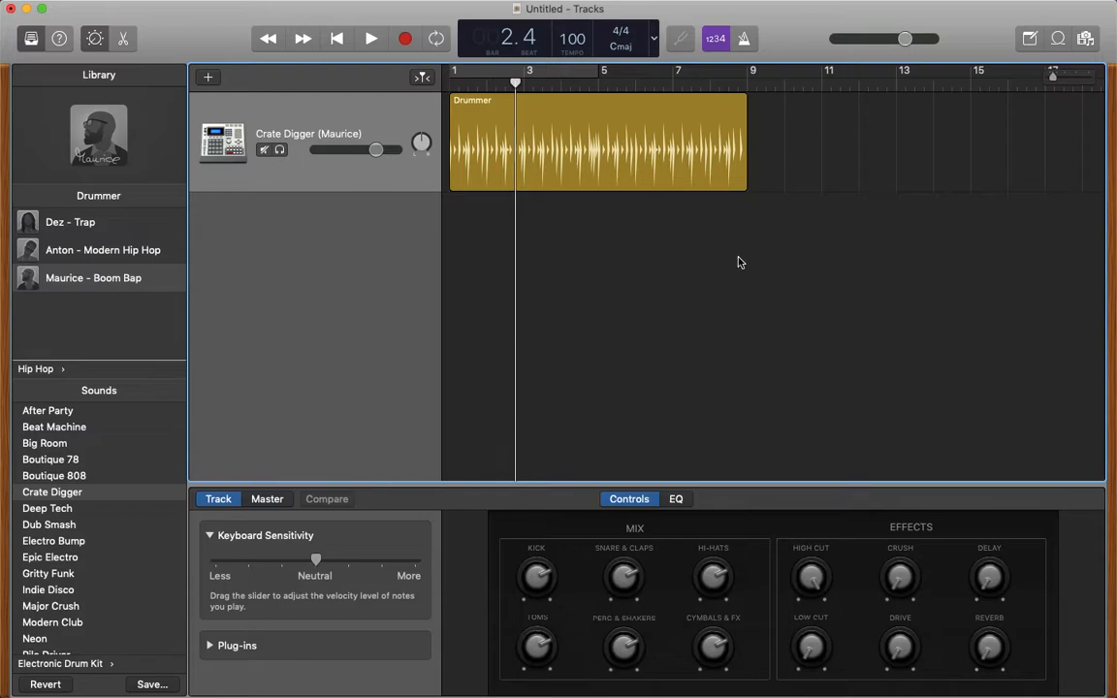
left_click(340, 38)
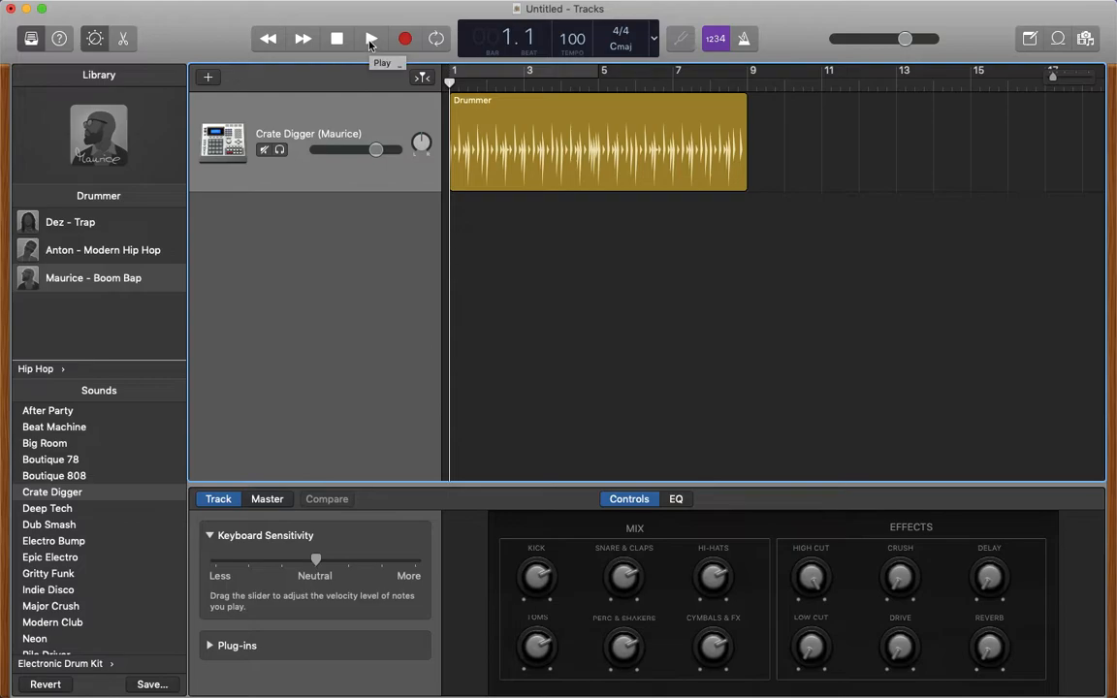
left_click(370, 39)
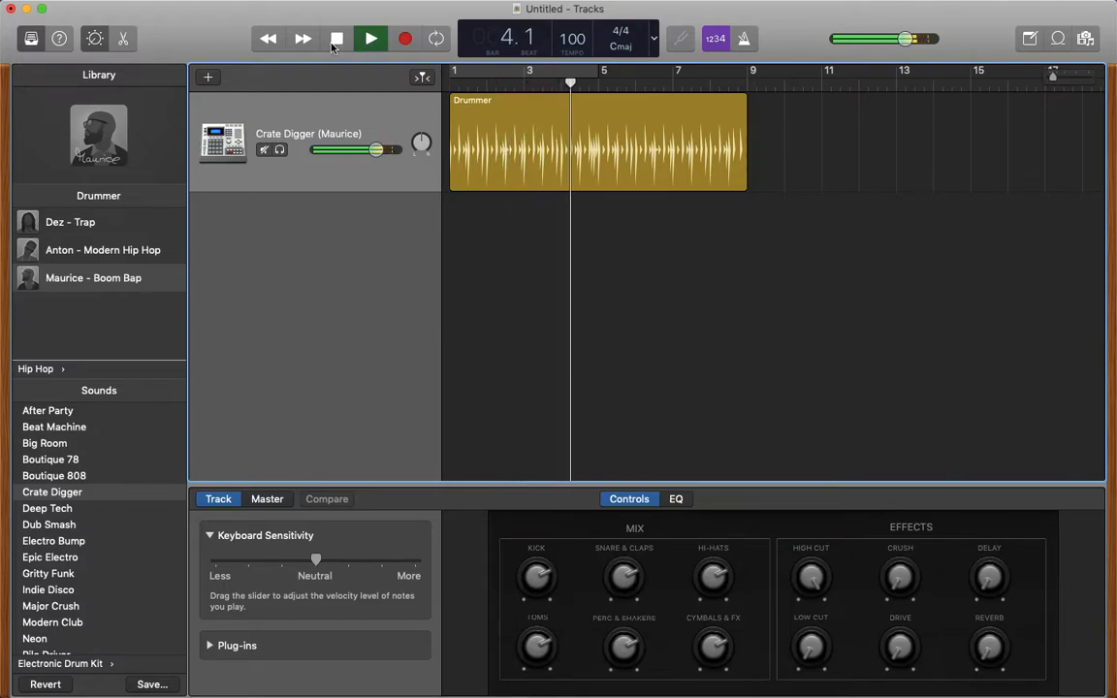
left_click(336, 41)
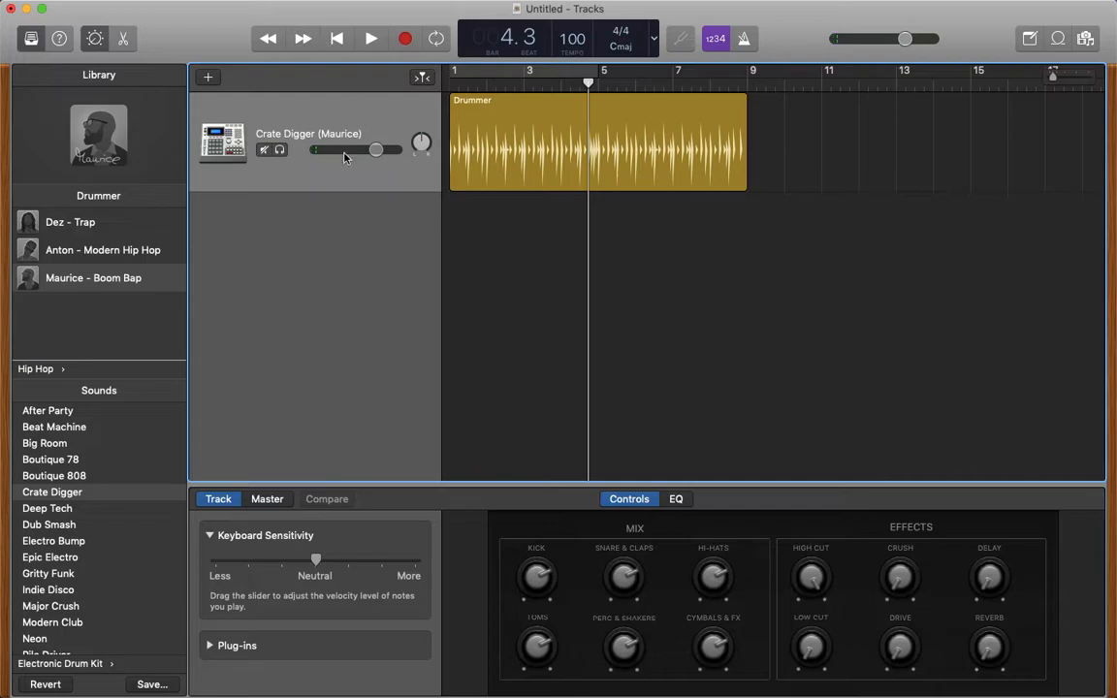
- Add a Software Instrument track to the project
left_click(209, 78)
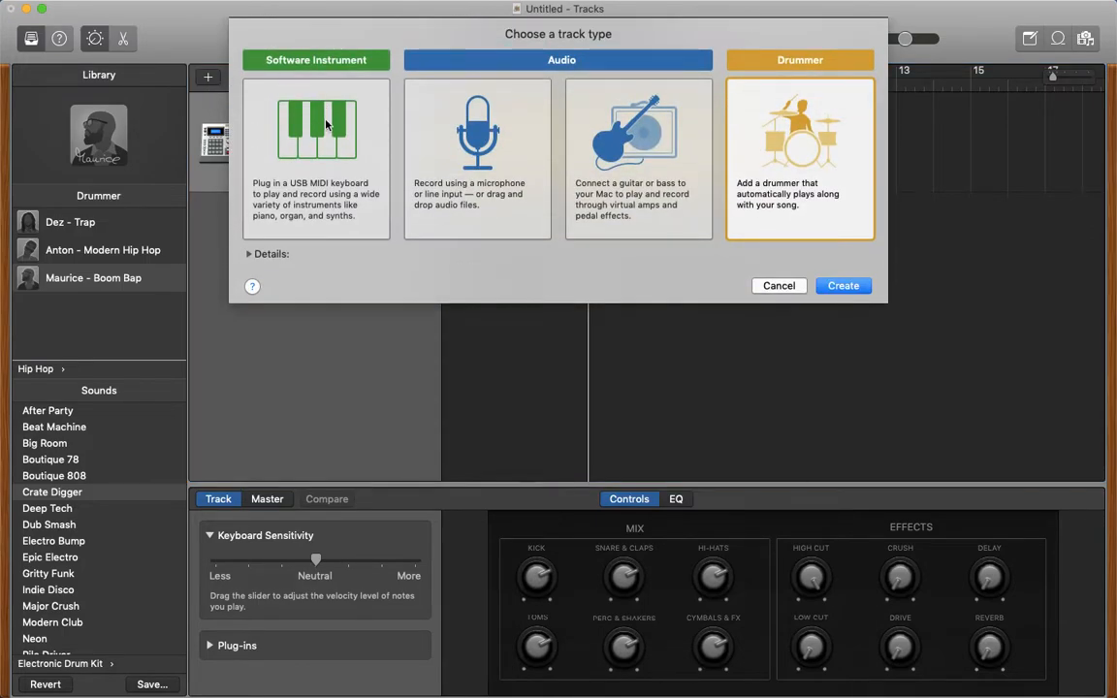
left_click(328, 126)
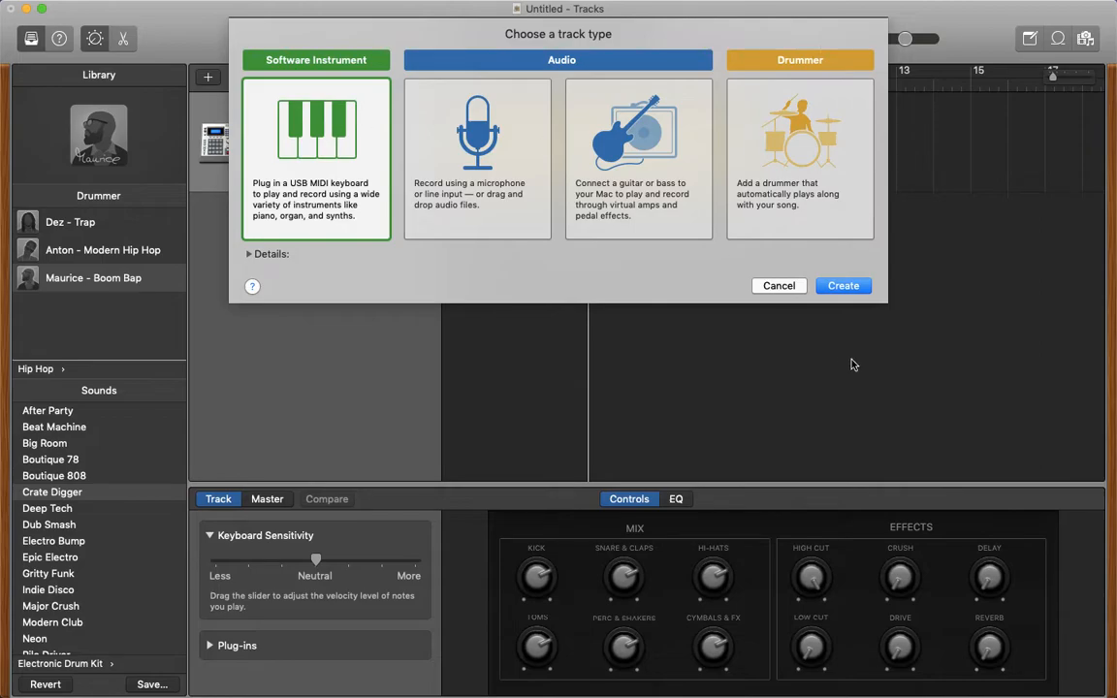
left_click(844, 287)
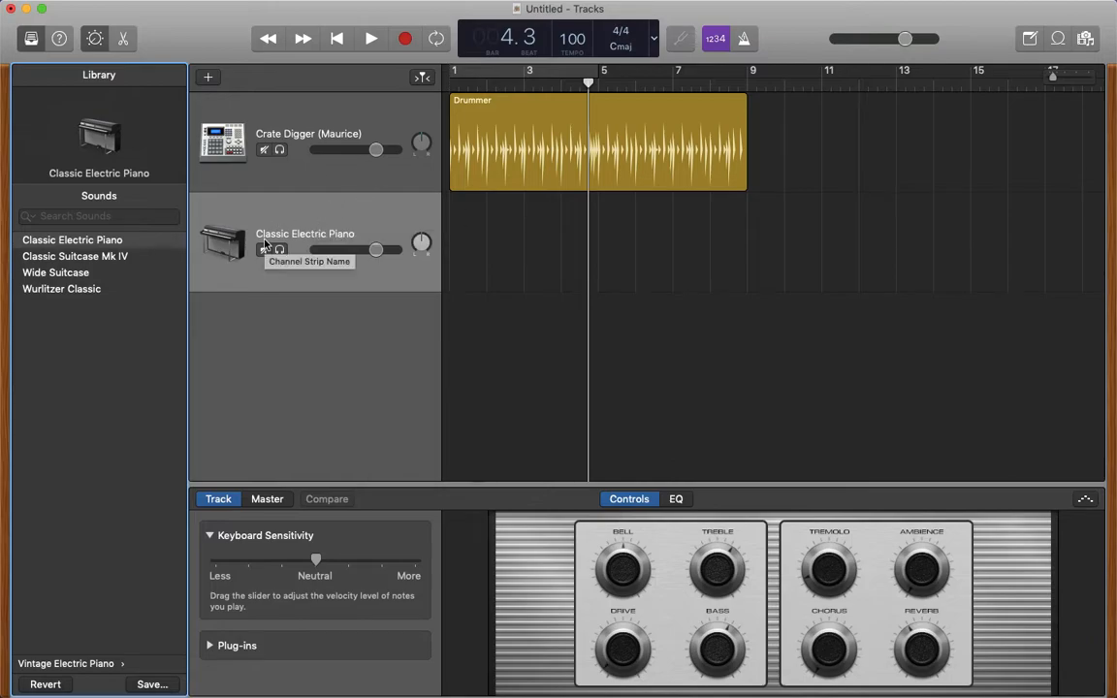
- Change the new instrument track's sound to Jump Up Bass from the Synthesizer Bass category
left_click(105, 665)
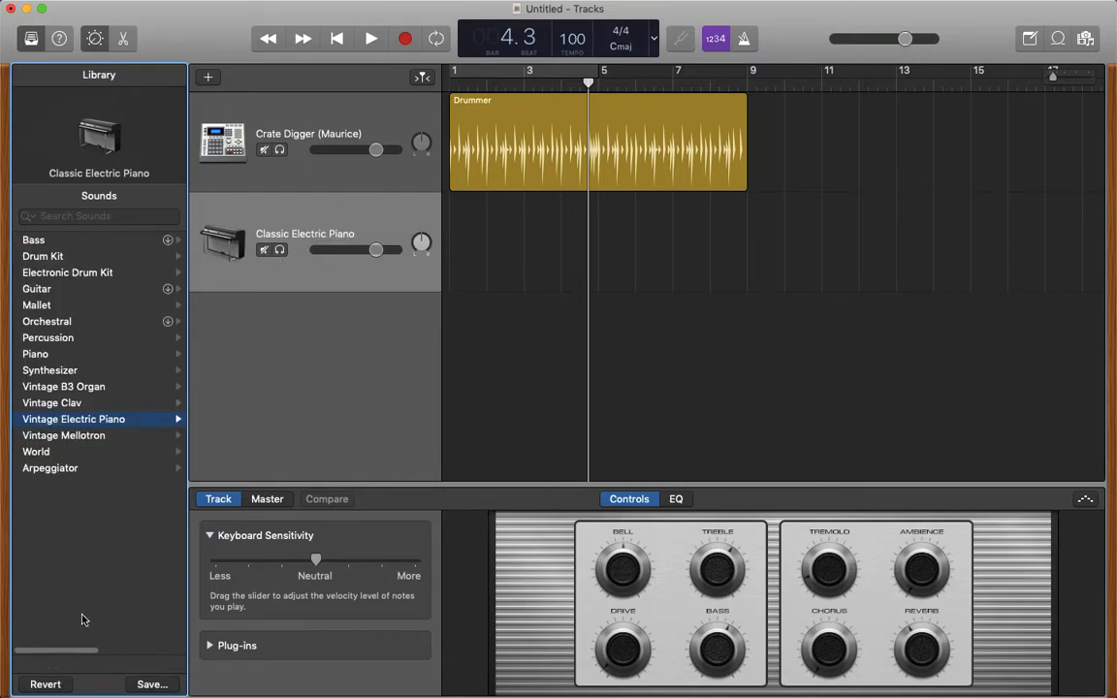
left_click(35, 241)
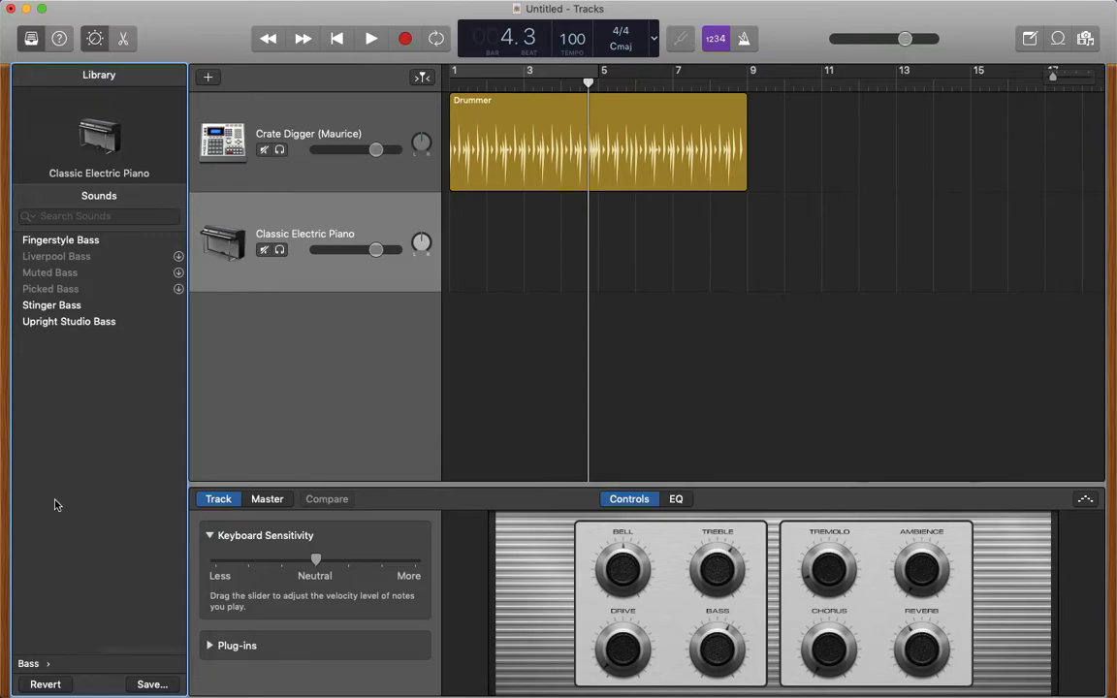
left_click(29, 663)
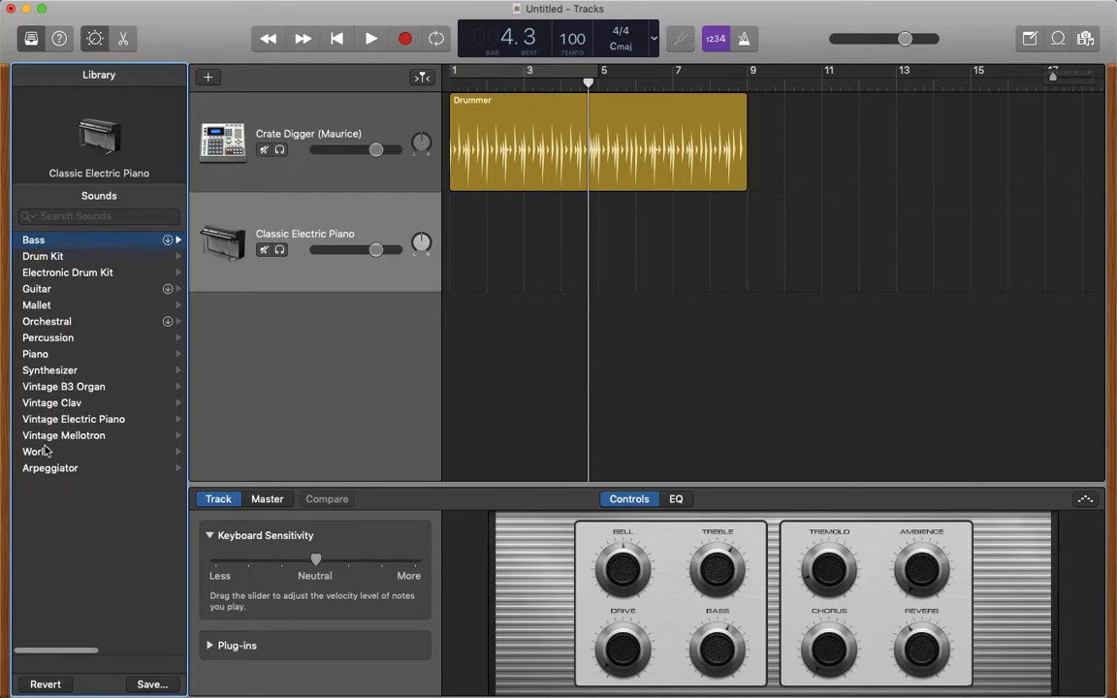
left_click(67, 370)
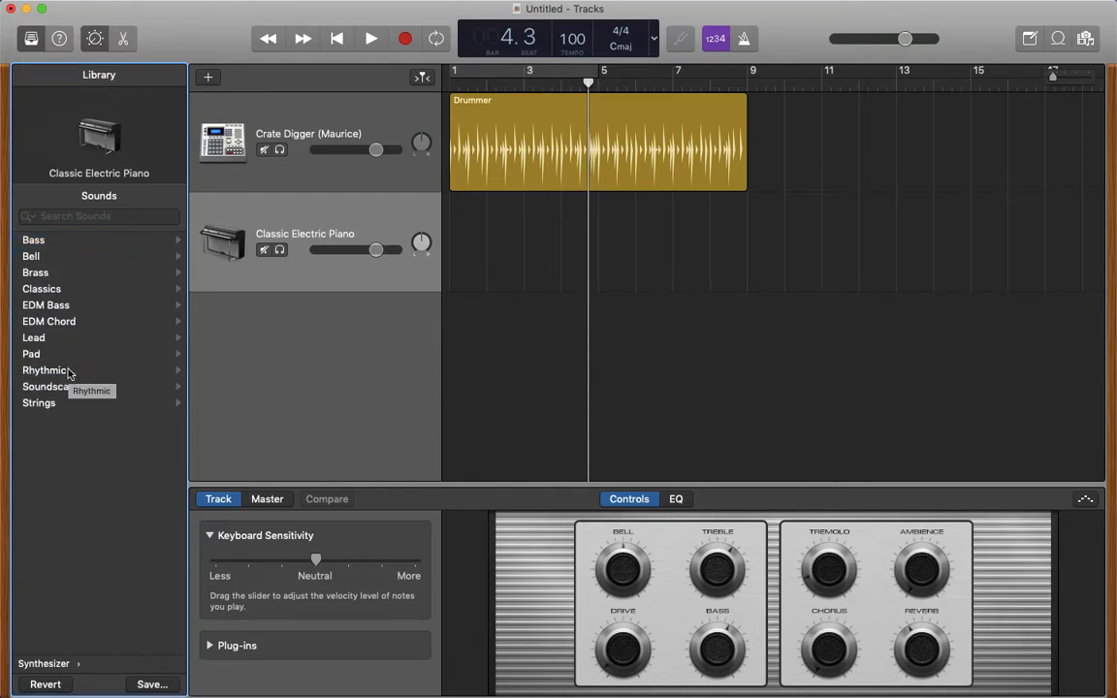
left_click(50, 663)
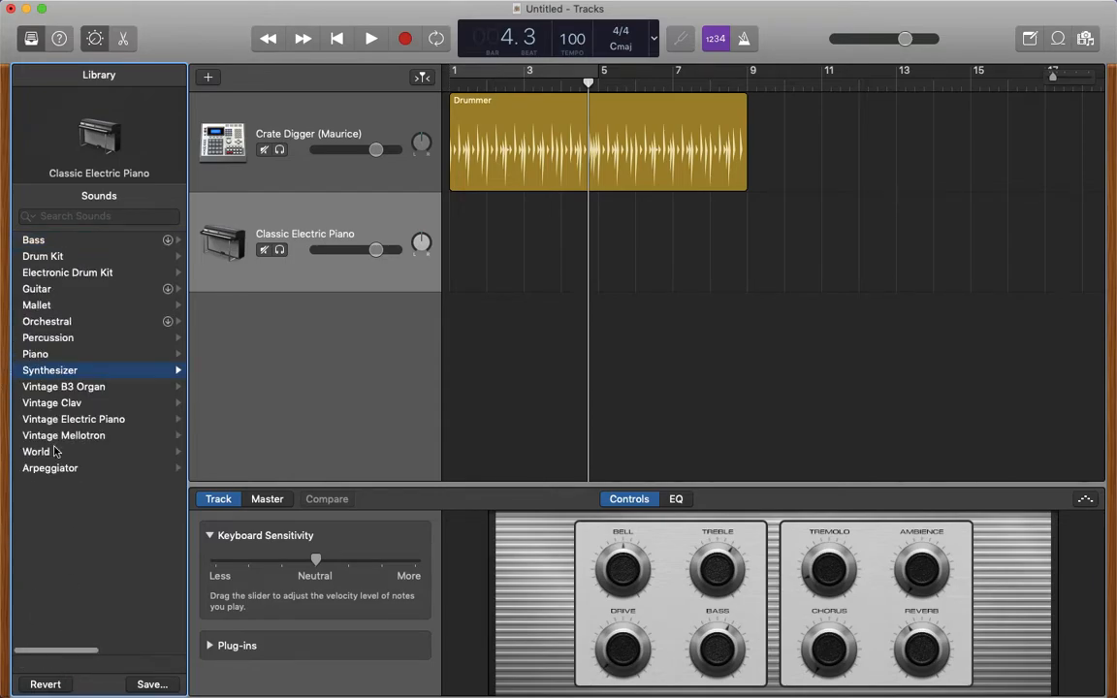
left_click(61, 373)
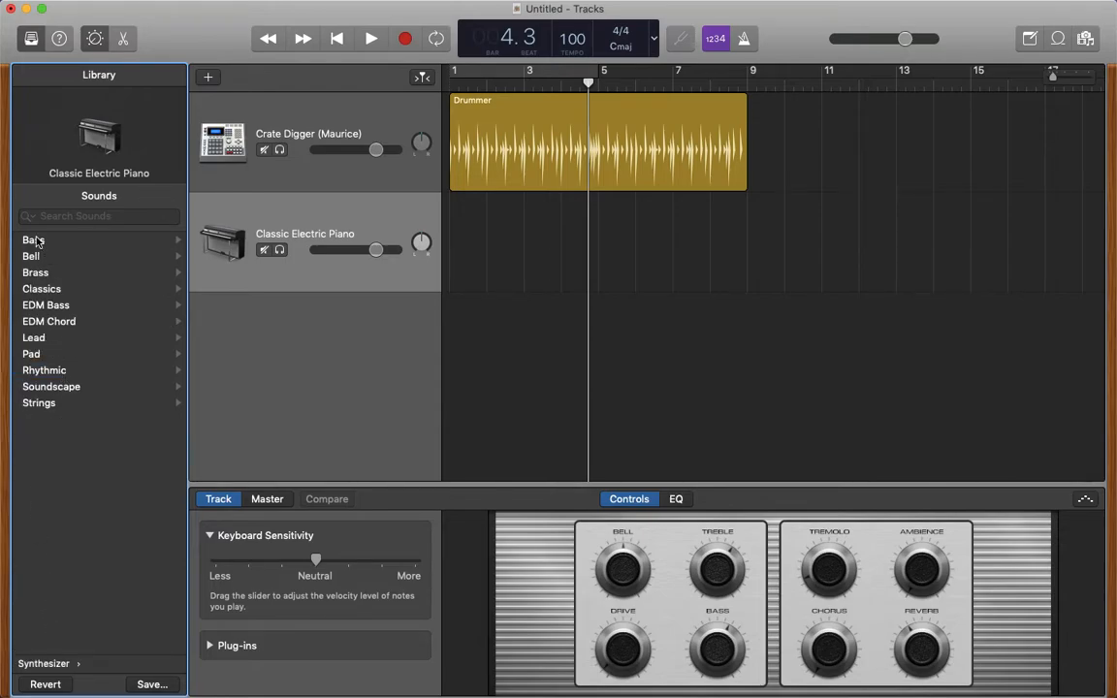
left_click(43, 663)
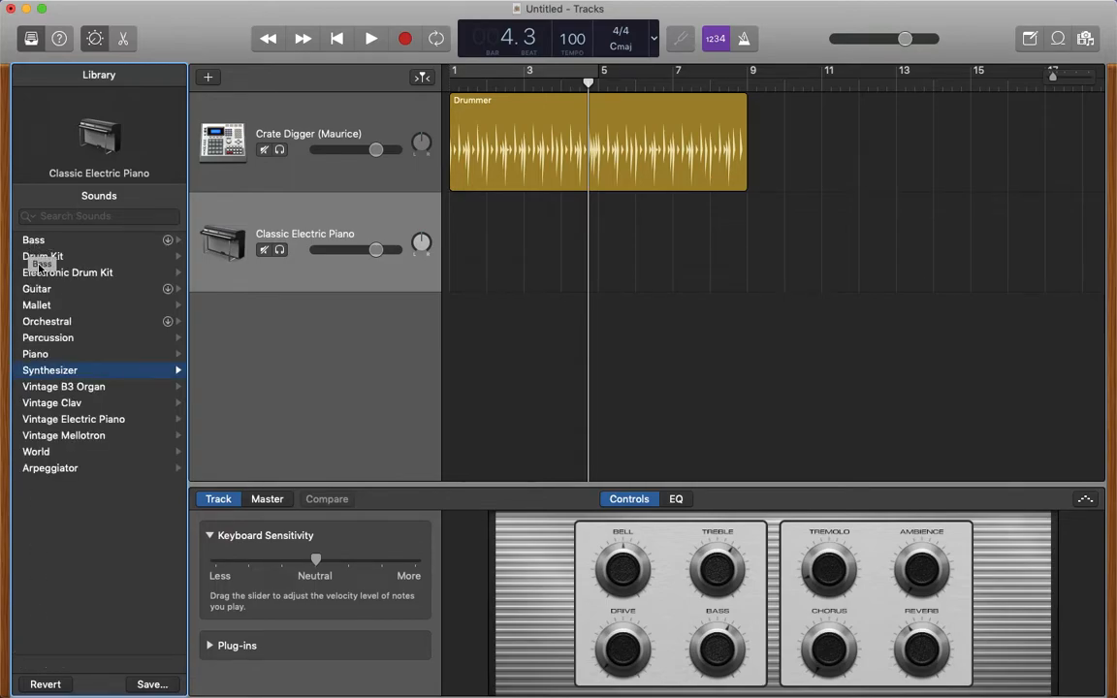
left_click(50, 370)
left_click(32, 242)
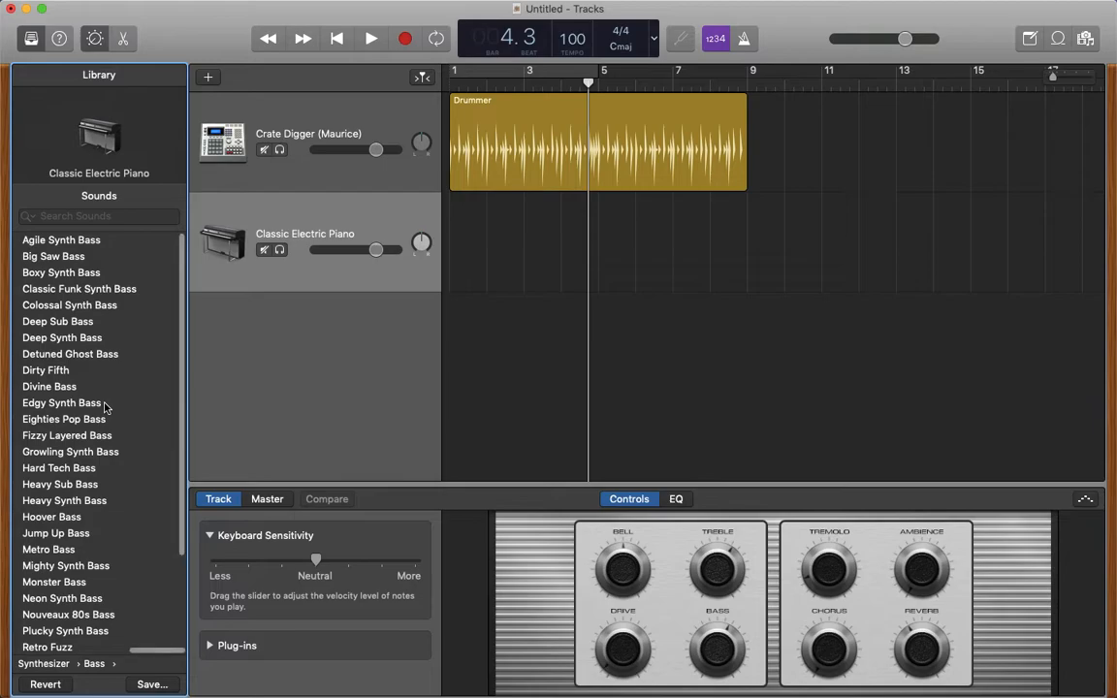
scroll(83, 519, "down", 1)
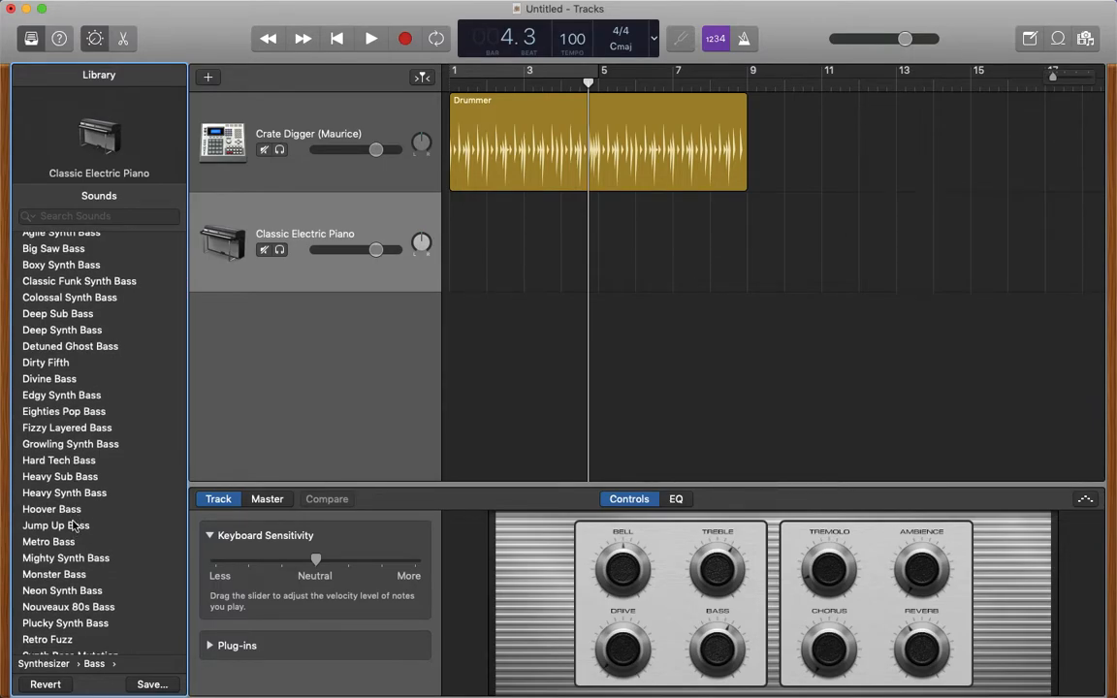
left_click(287, 219)
left_click(56, 526)
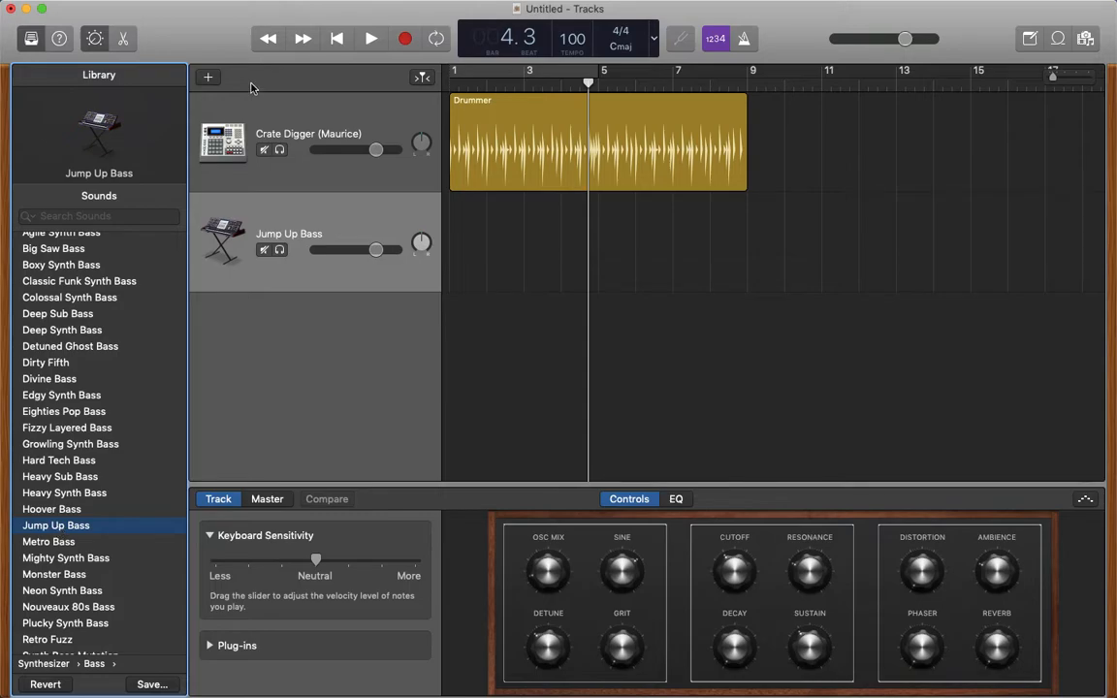
- Return the playhead to the beginning and move the Crate Digger drum track below the Jump Up Bass track
left_click(337, 39)
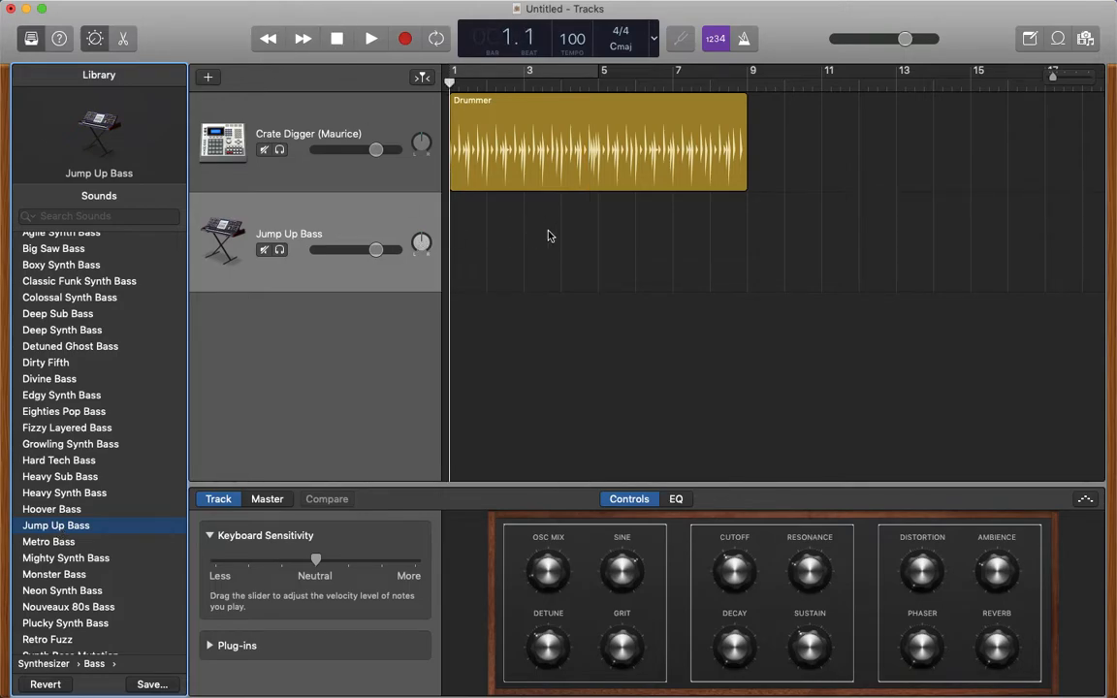
left_click_drag(347, 111, 357, 302)
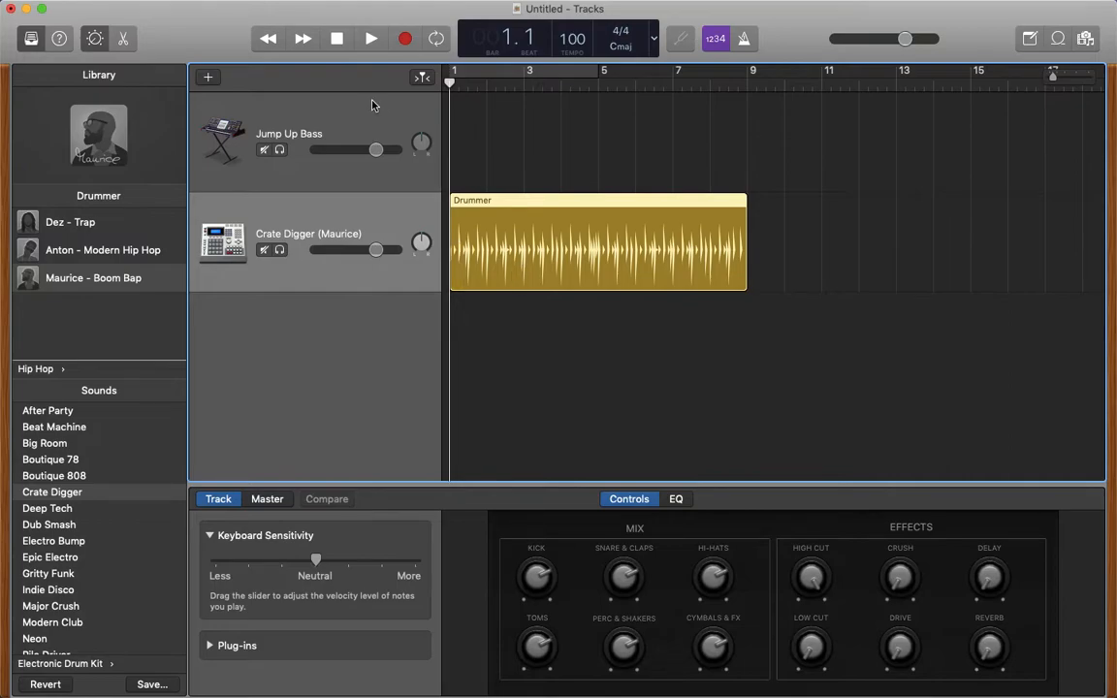
- Open Musical Typing for the Jump Up Bass track and move its window clear of the track regions
left_click(359, 129)
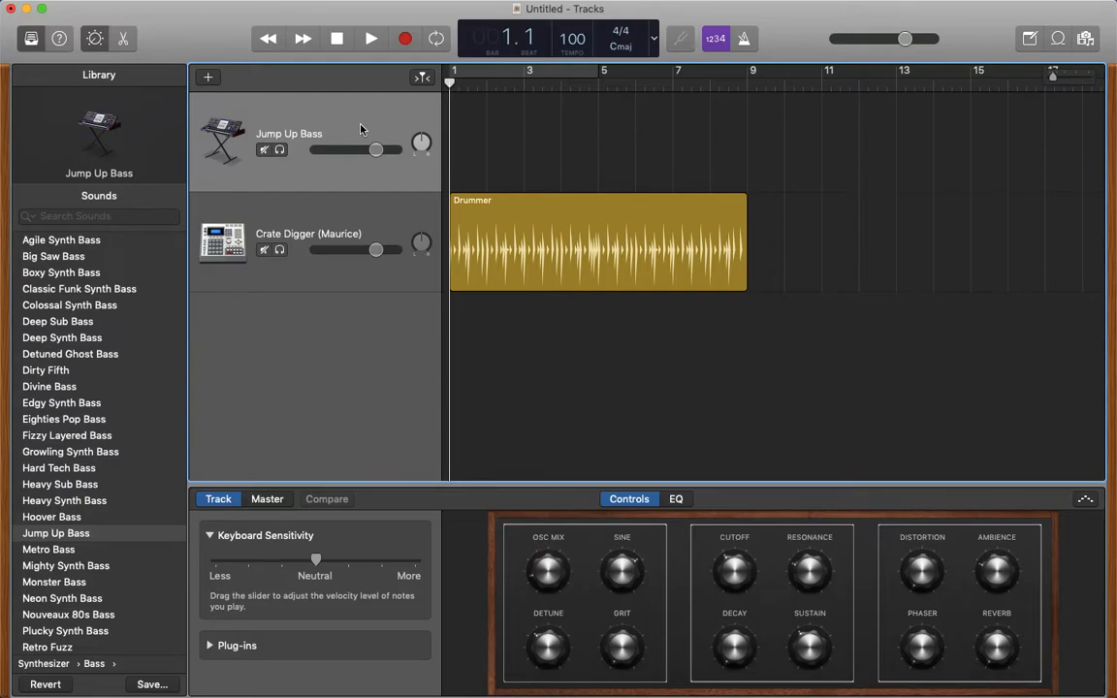
key("super+k")
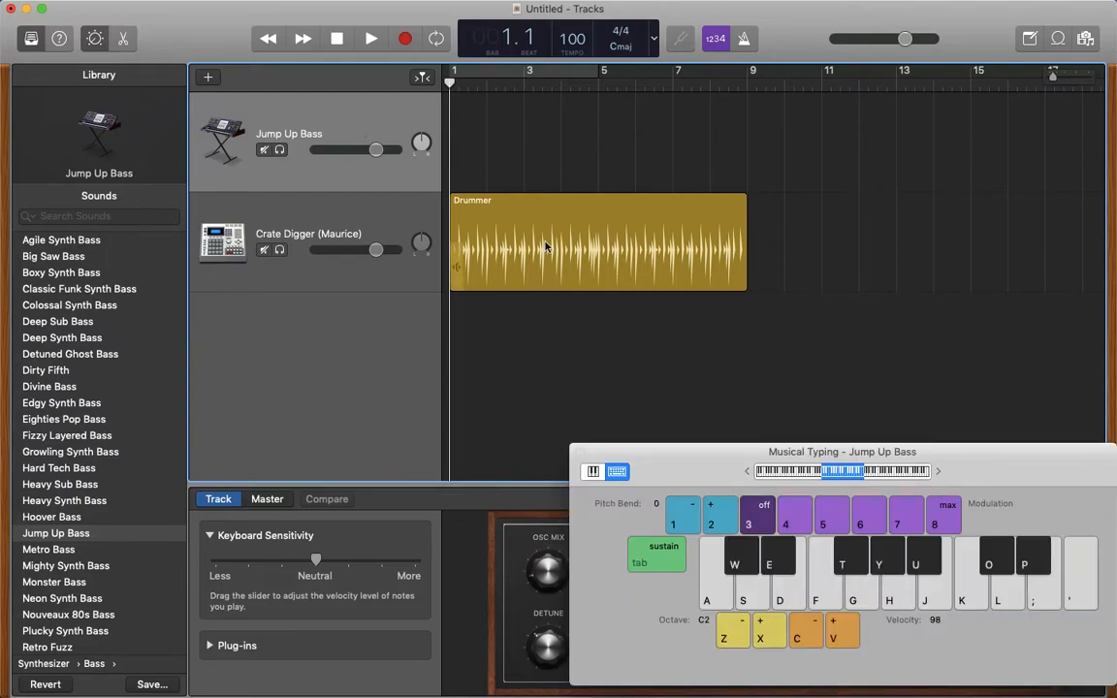
left_click_drag(676, 460, 441, 369)
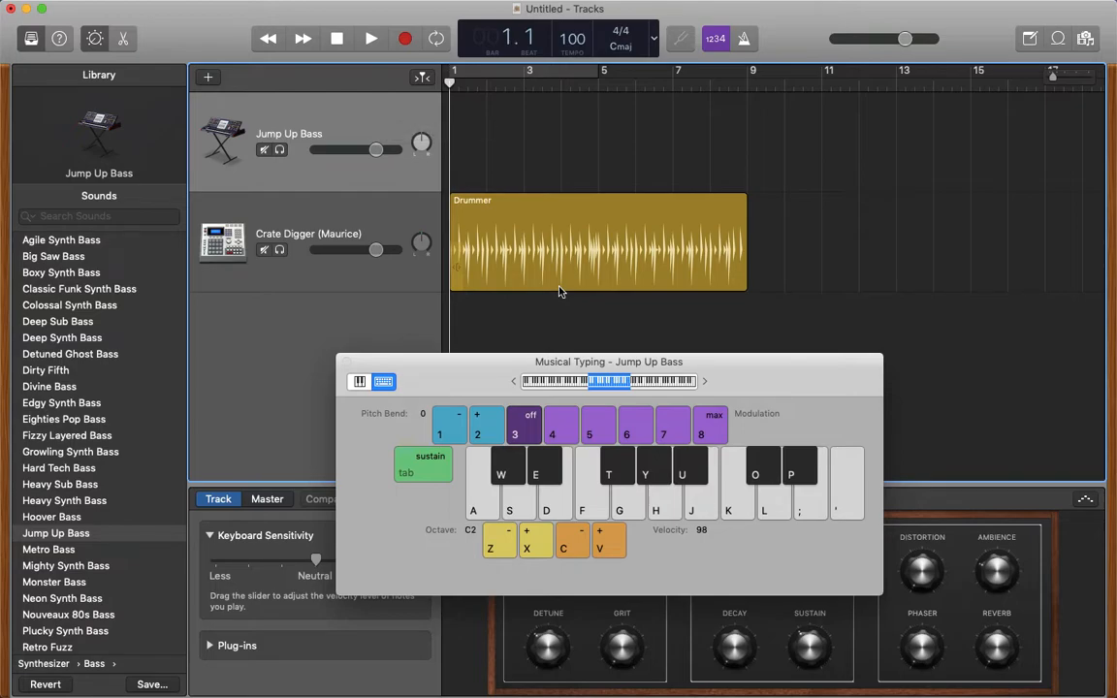
- Try out several notes of the Jump Up Bass sound with Musical Typing
key("g")
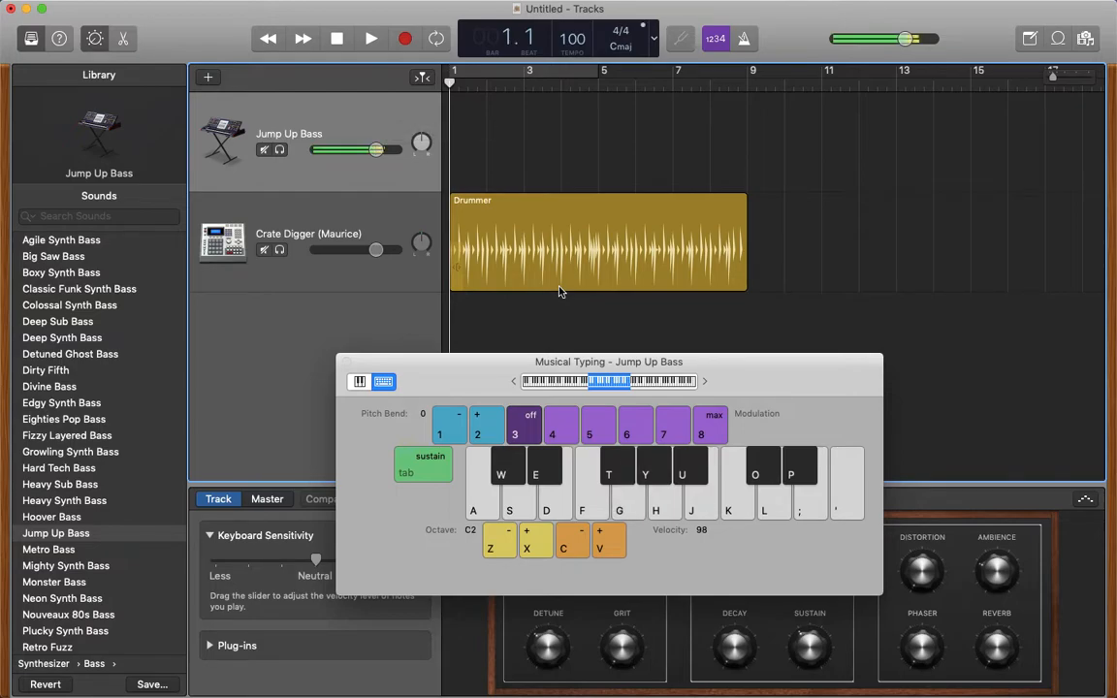
key("t")
key("y")
key("t")
key("f")
key("d")
key("g")
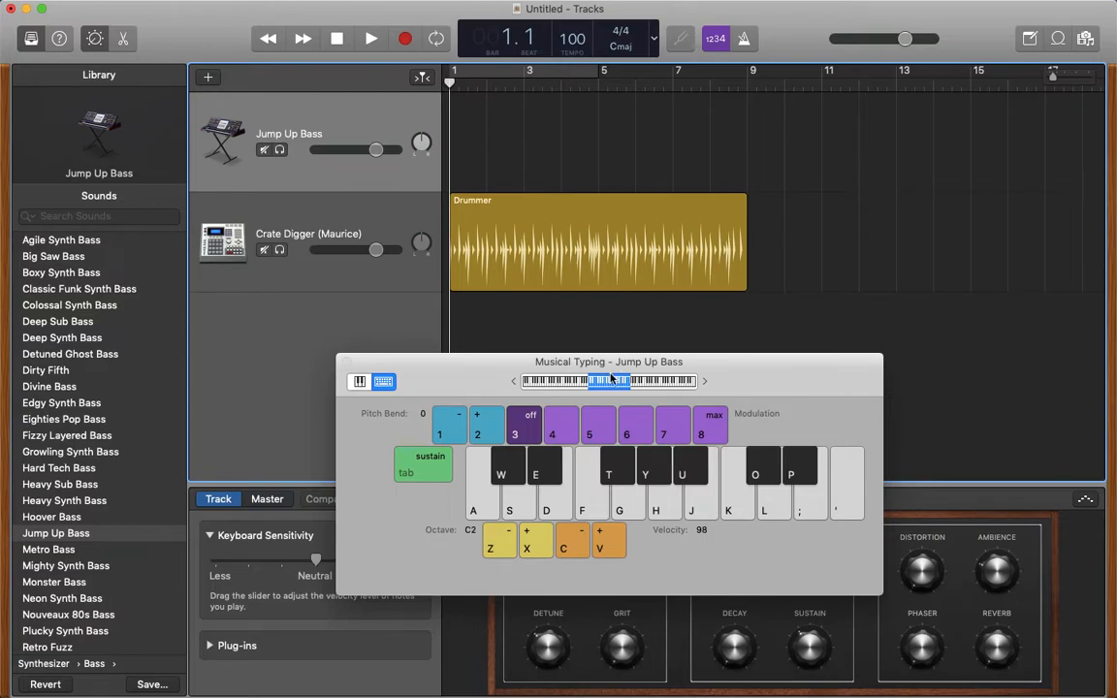
- Lower the Musical Typing octave to C0 while auditioning a bass note in different registers
key("z")
left_click_drag(583, 384, 609, 384)
key("g")
key("g")
key("g")
left_click_drag(591, 381, 581, 381)
key("g")
key("g")
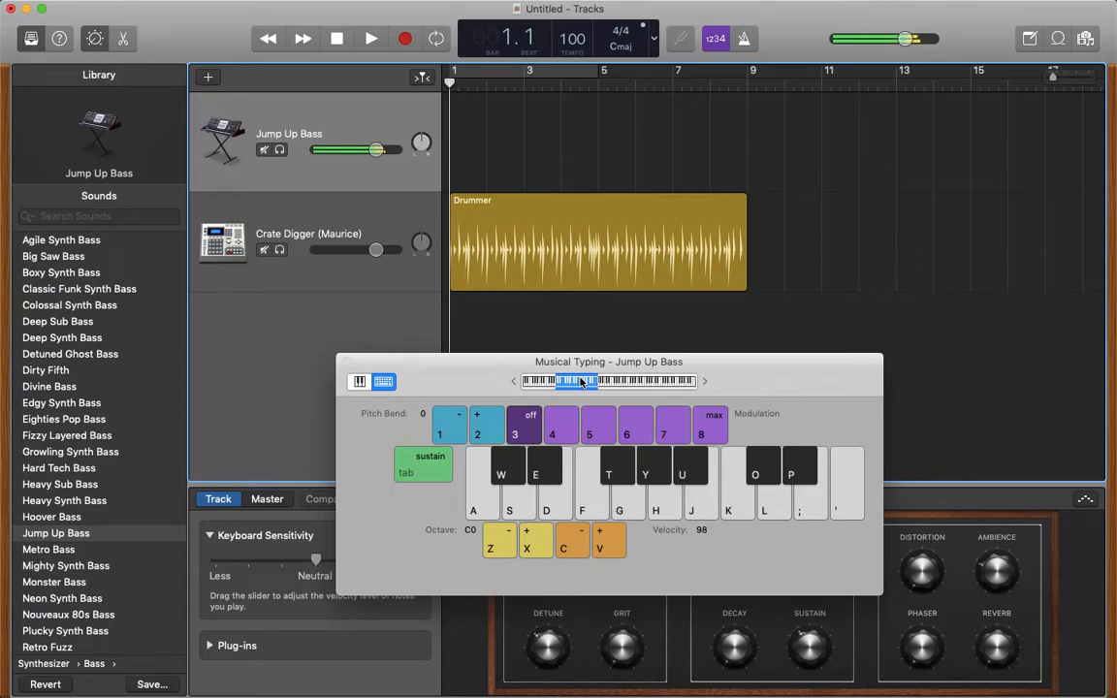
- Audition the low G of the Jump Up Bass at octaves C0, C1 and C-1, and return Musical Typing to C0
key("g")
key("g")
key("g")
key("g")
key("g")
left_click_drag(592, 381, 601, 382)
key("g")
key("g")
key("g")
key("g")
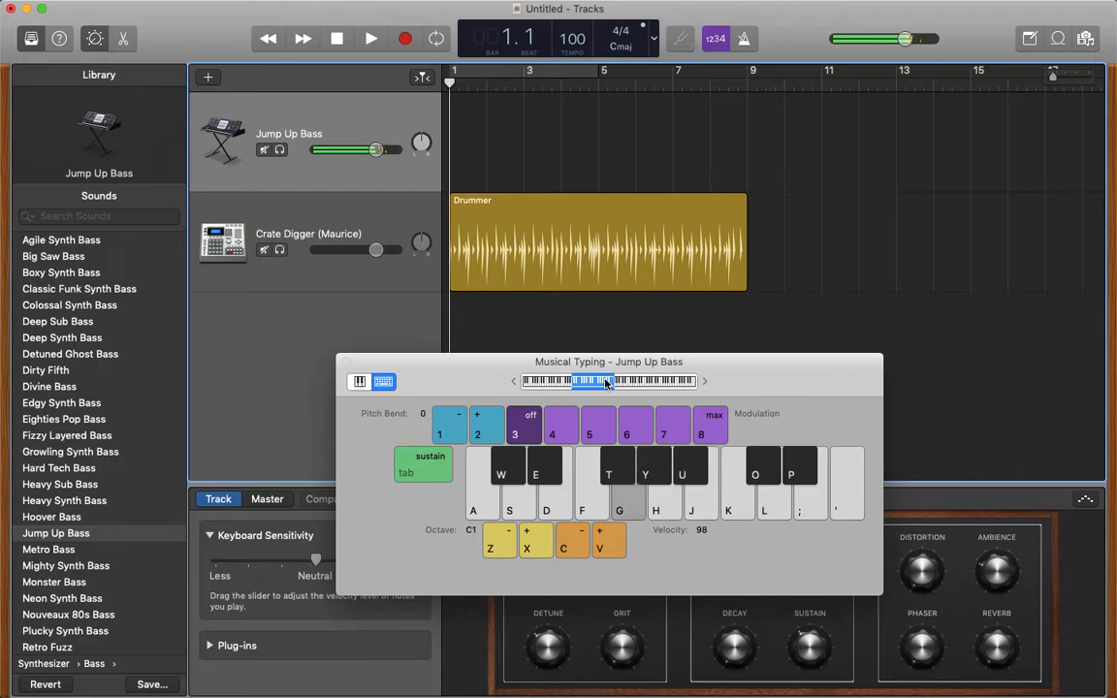
left_click_drag(606, 383, 572, 383)
key("g")
left_click_drag(552, 383, 574, 385)
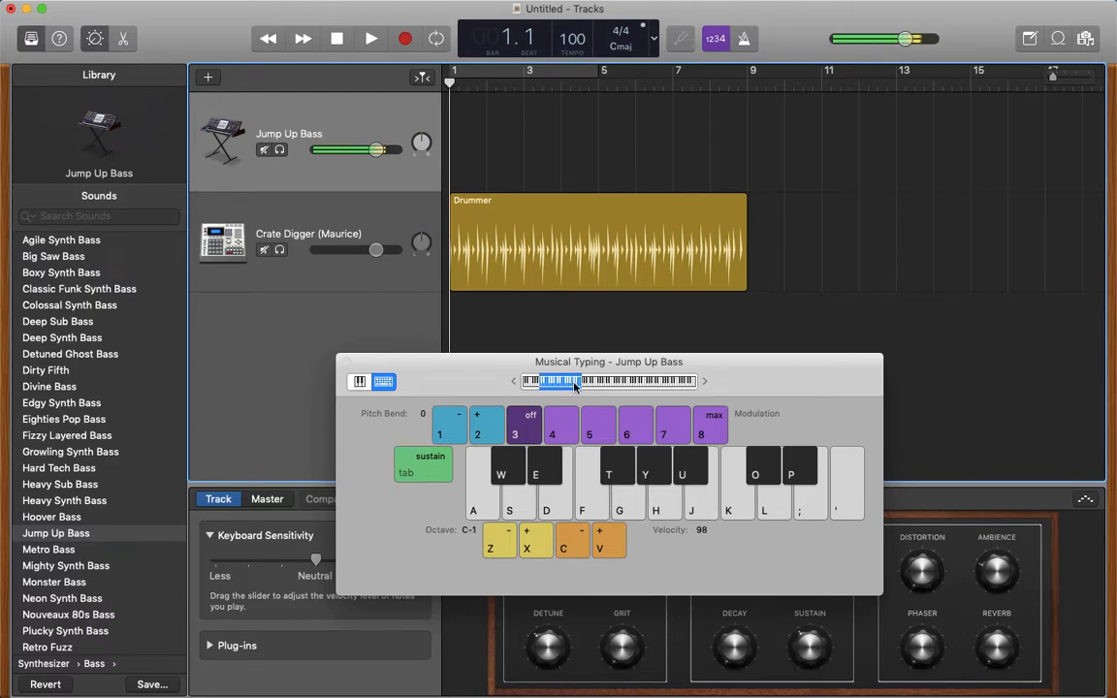
key("z")
left_click_drag(575, 387, 606, 385)
key("a")
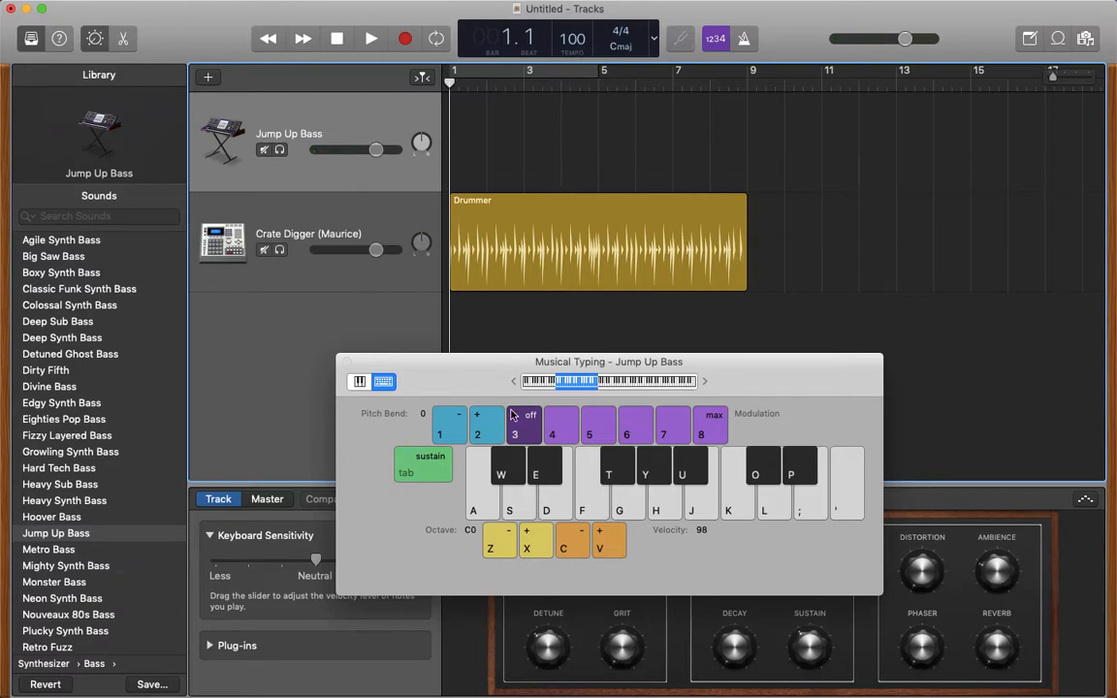
- Turn on a cycle range from bar 1 to bar 9, play the drum loop briefly and return the playhead to the beginning
left_click(581, 73)
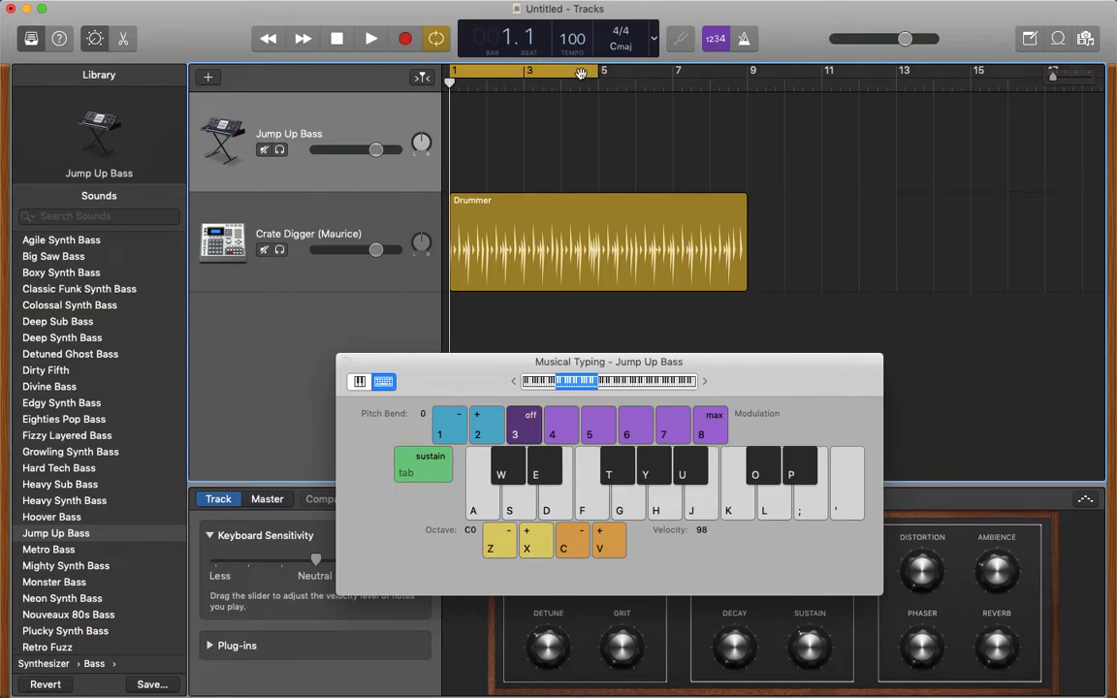
left_click_drag(598, 74, 744, 74)
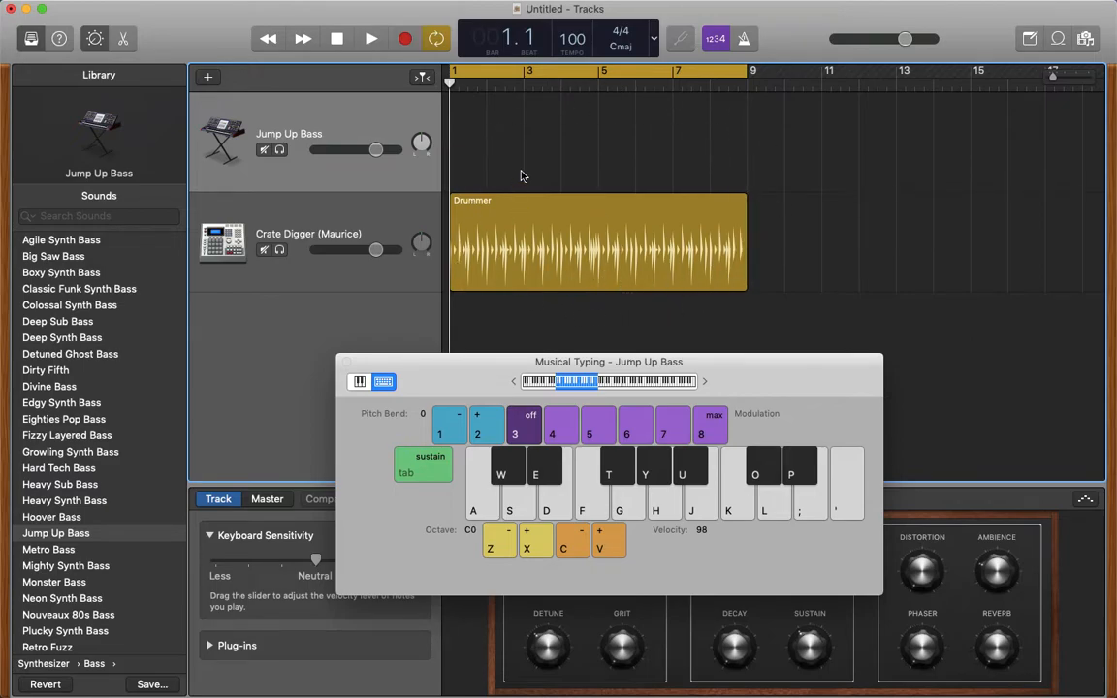
left_click(369, 40)
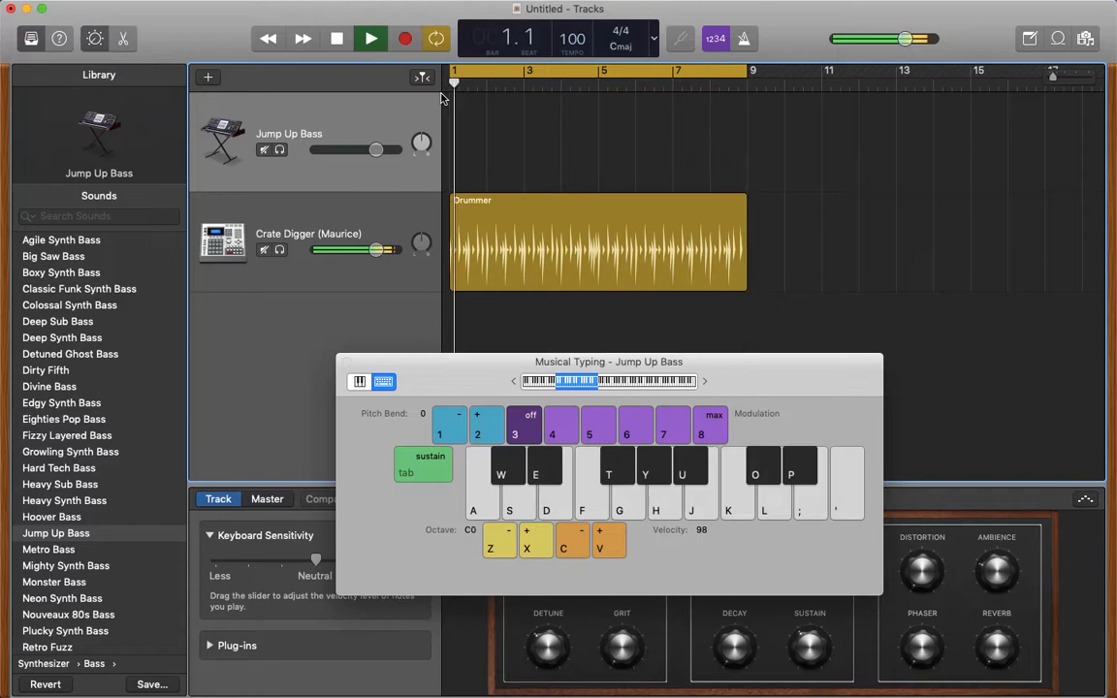
key("space")
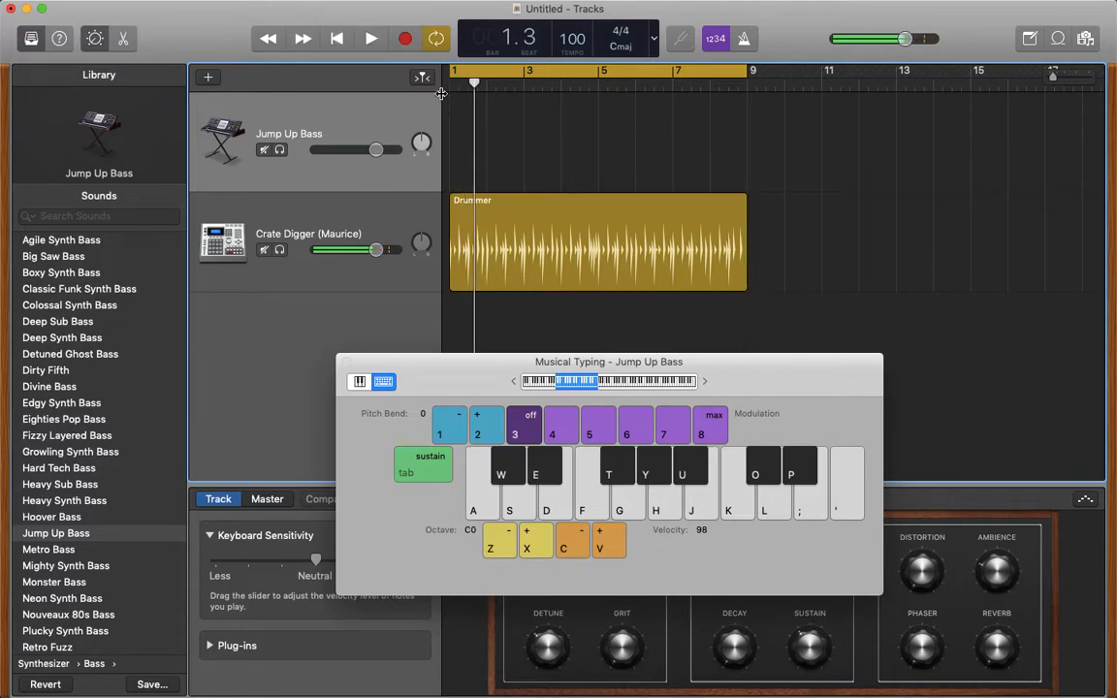
left_click(337, 41)
- Try out single bass notes, mainly G, at octave C0 with playback stopped
key("4")
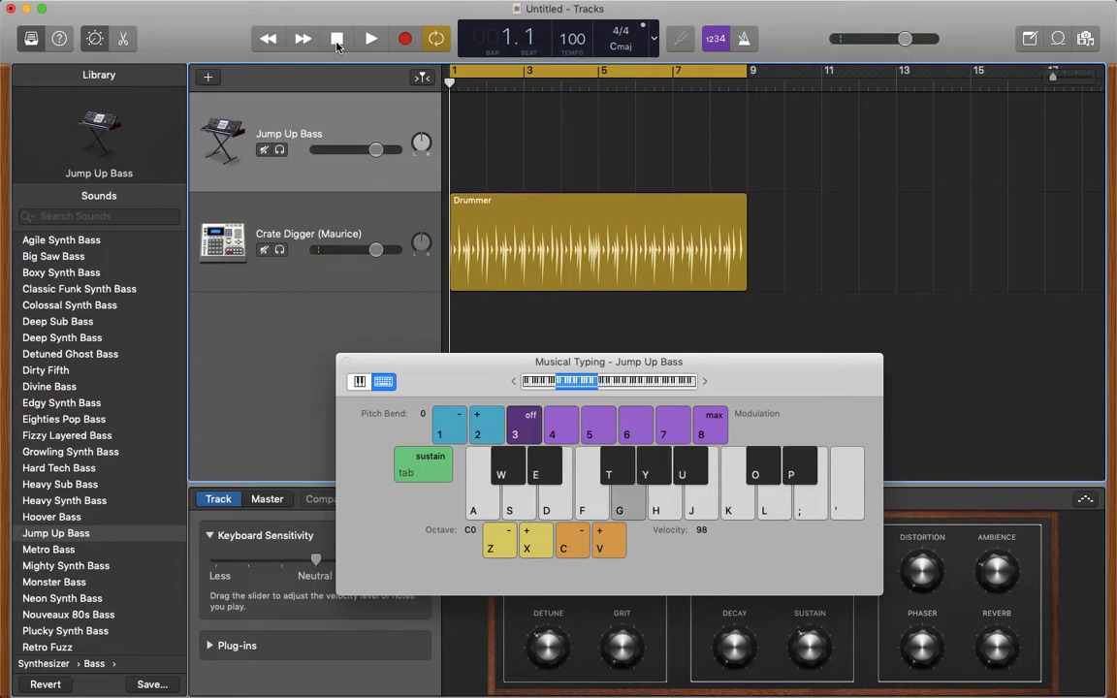
key("g")
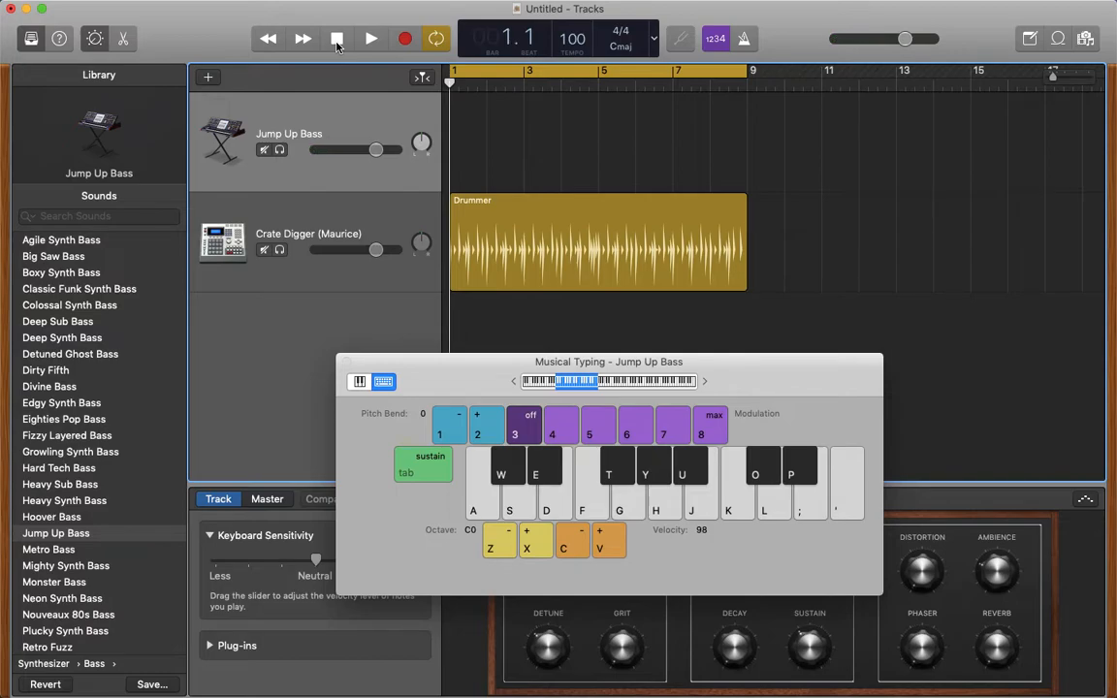
key("a")
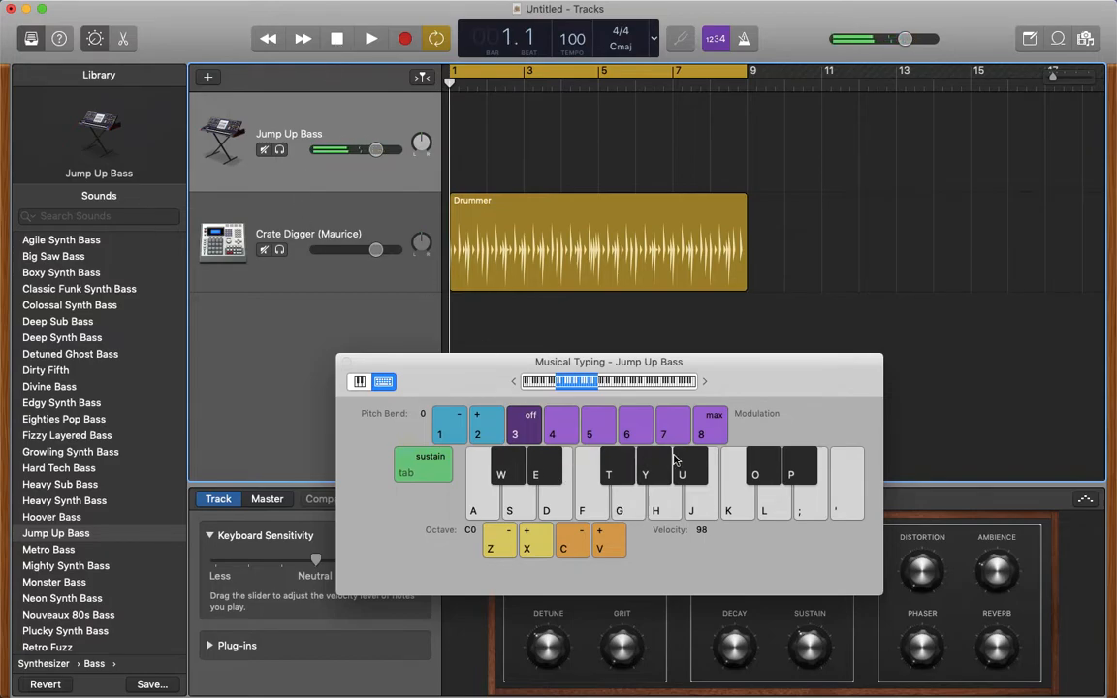
left_click(638, 509)
left_click(638, 509)
left_click(638, 510)
- Play the cycled drum loop and practise a repeated G bass note in time with the beat
left_click(370, 39)
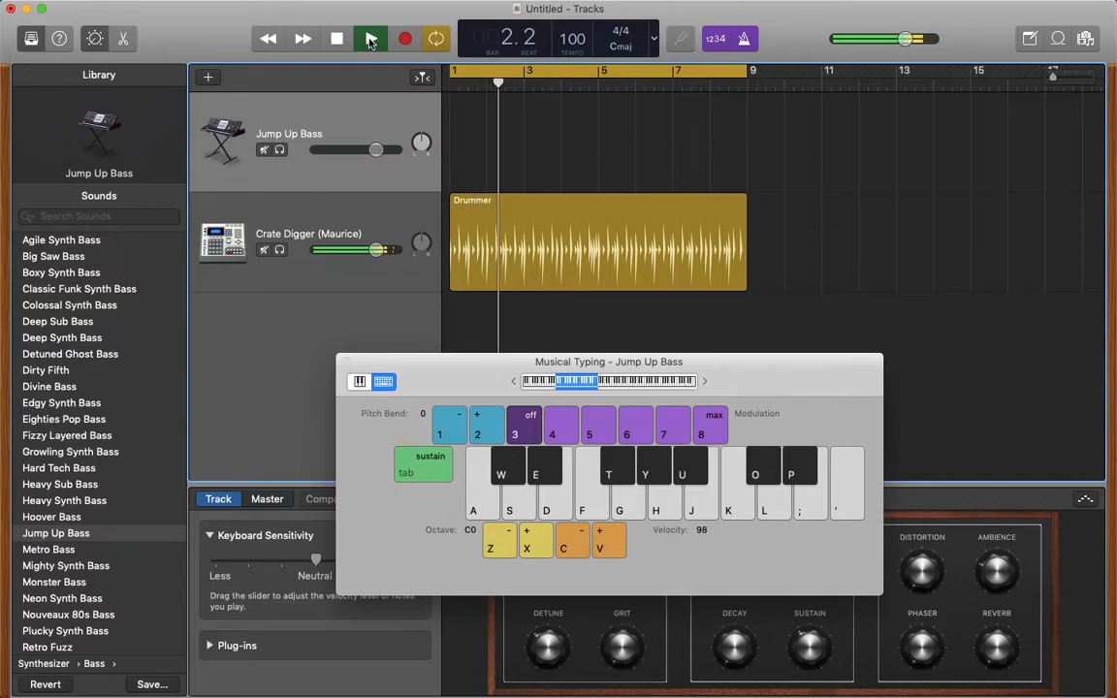
key("g")
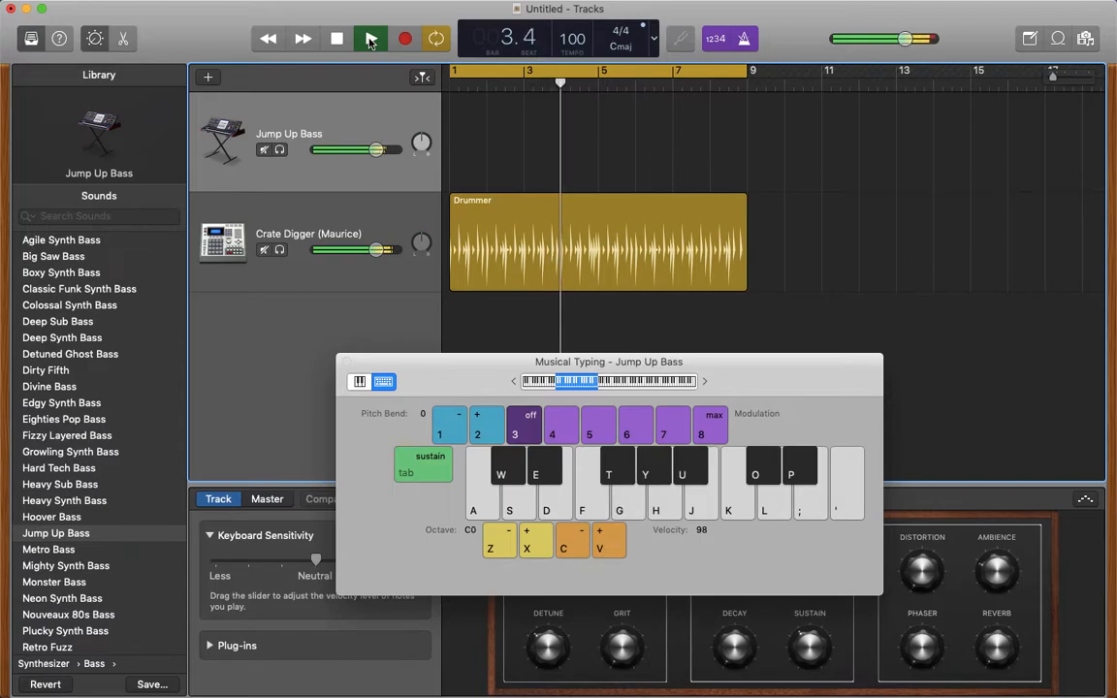
key("g")
key("g")
key("g")
key("g")
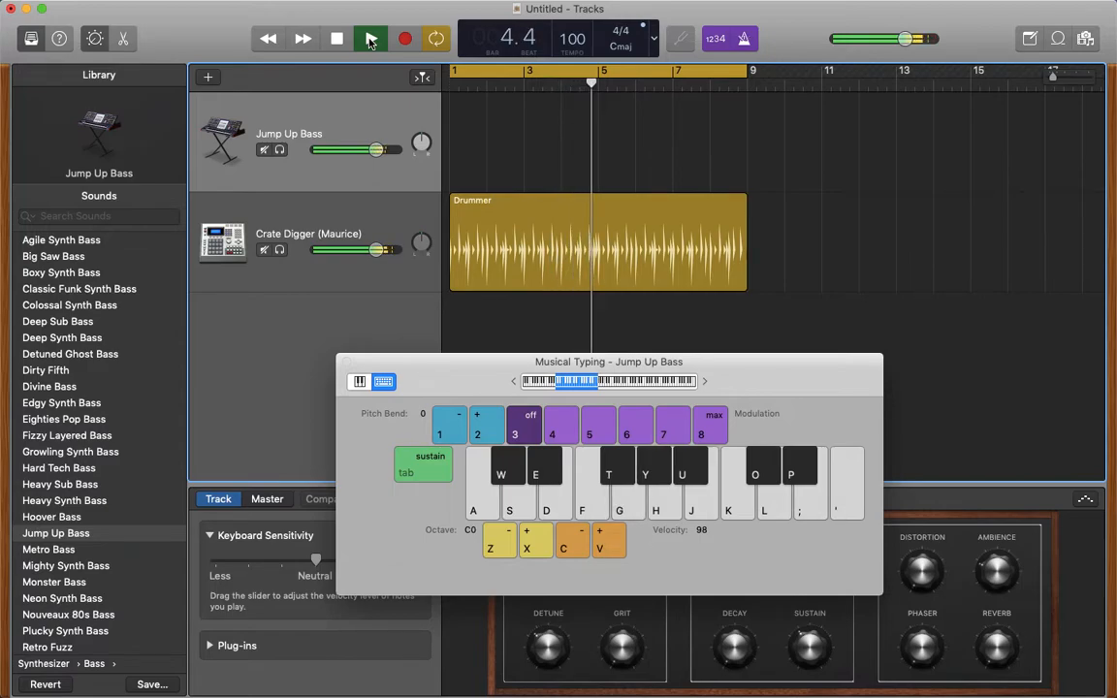
key("g")
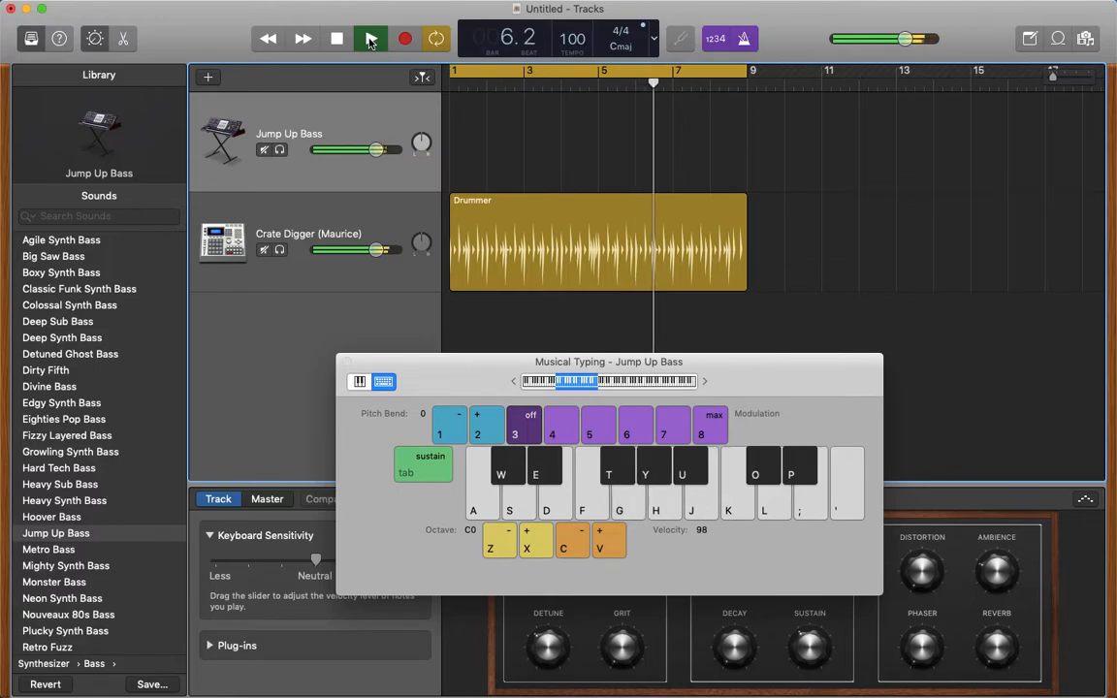
key("g")
key("g")
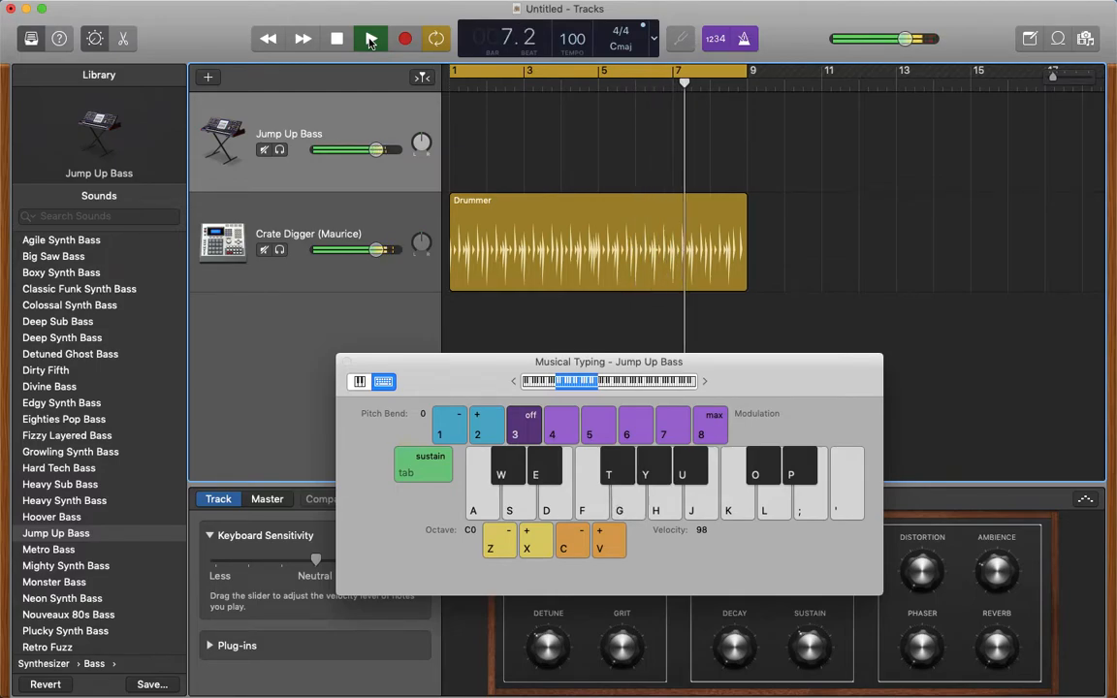
key("g")
key("g")
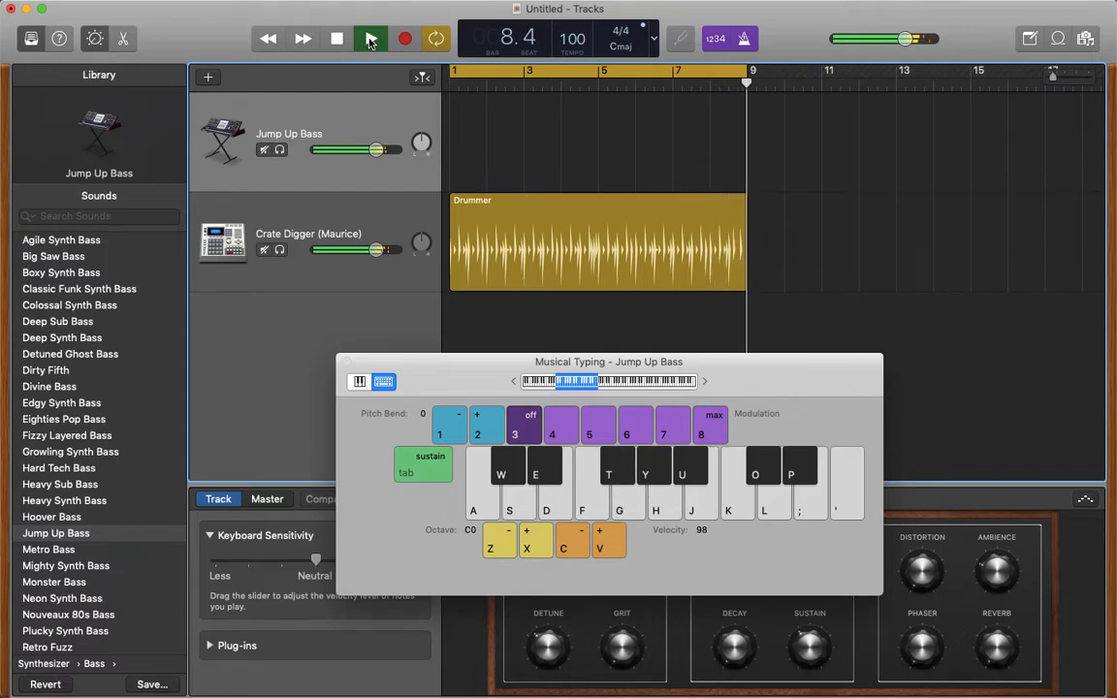
key("g")
key("f")
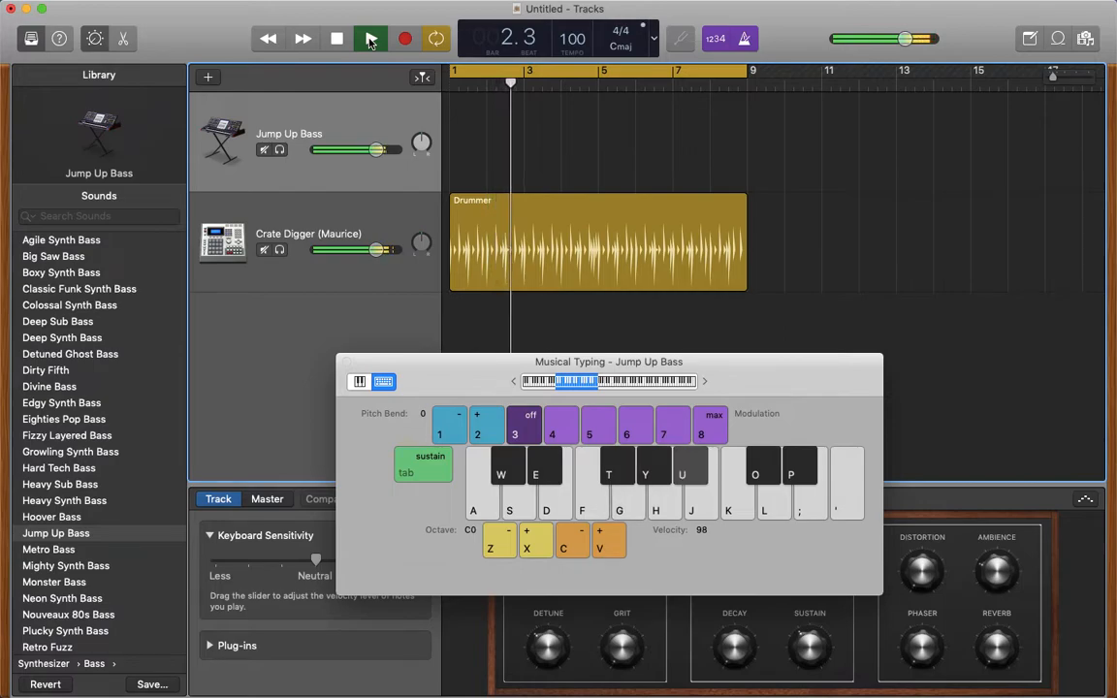
- Practise a bass riff of G, F, F sharp, A sharp and A over the drum loop, and stop playback
key("g")
key("f")
key("t")
key("g")
key("f")
key("t")
key("g")
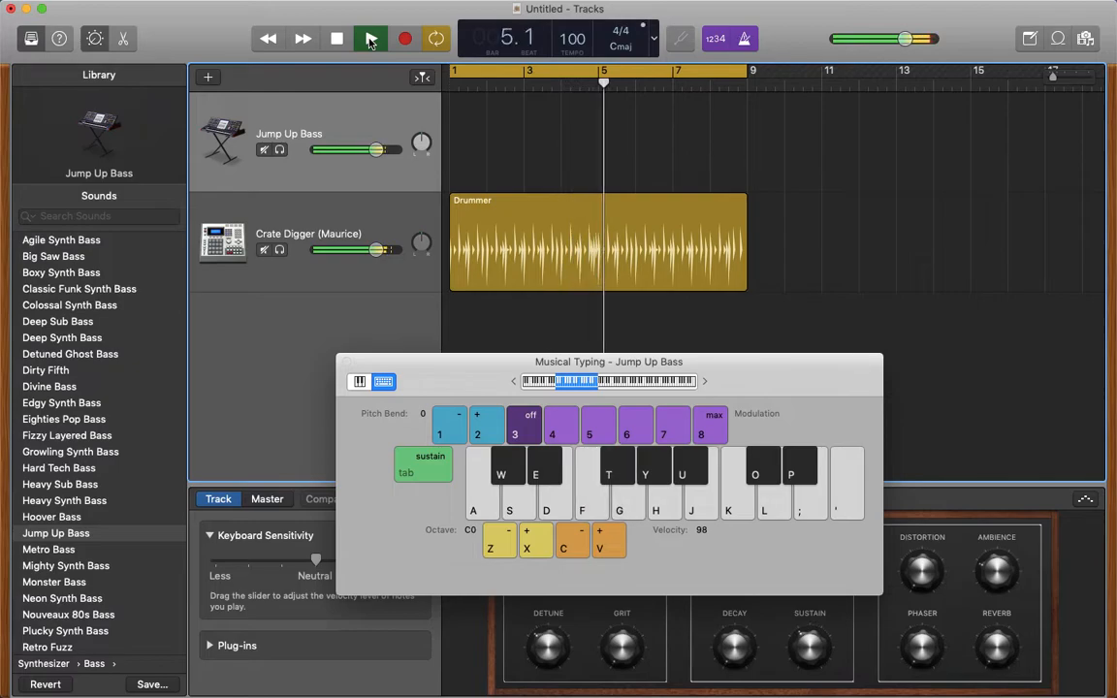
key("f")
key("t")
key("g")
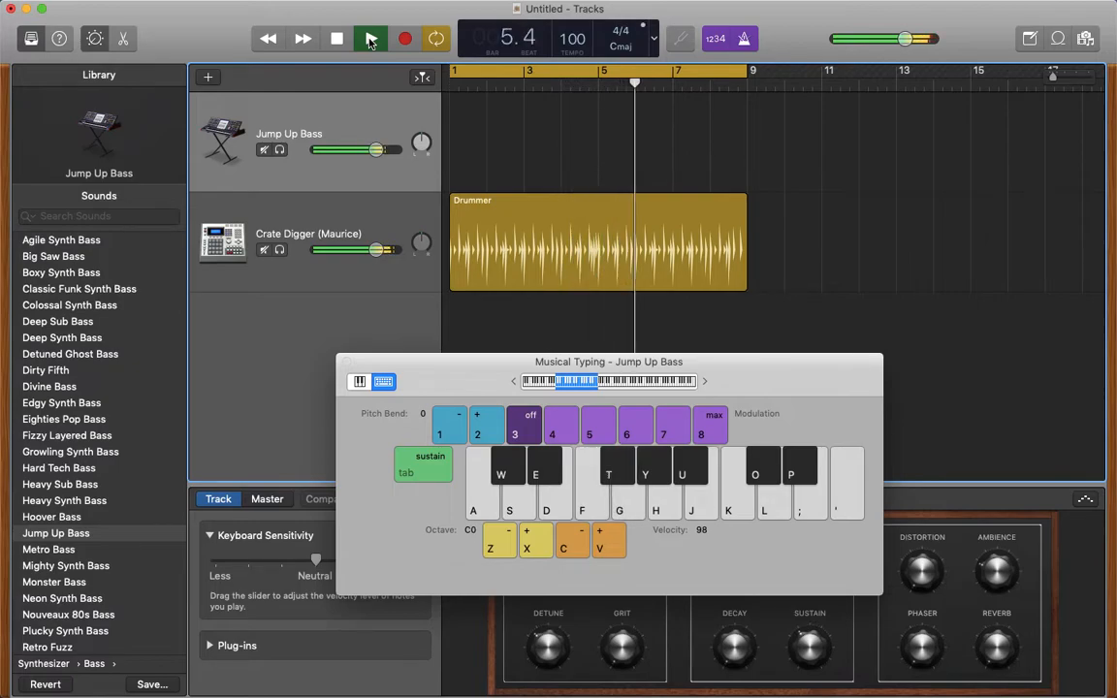
key("g")
key("u")
key("h")
key("g")
key("f")
key("t")
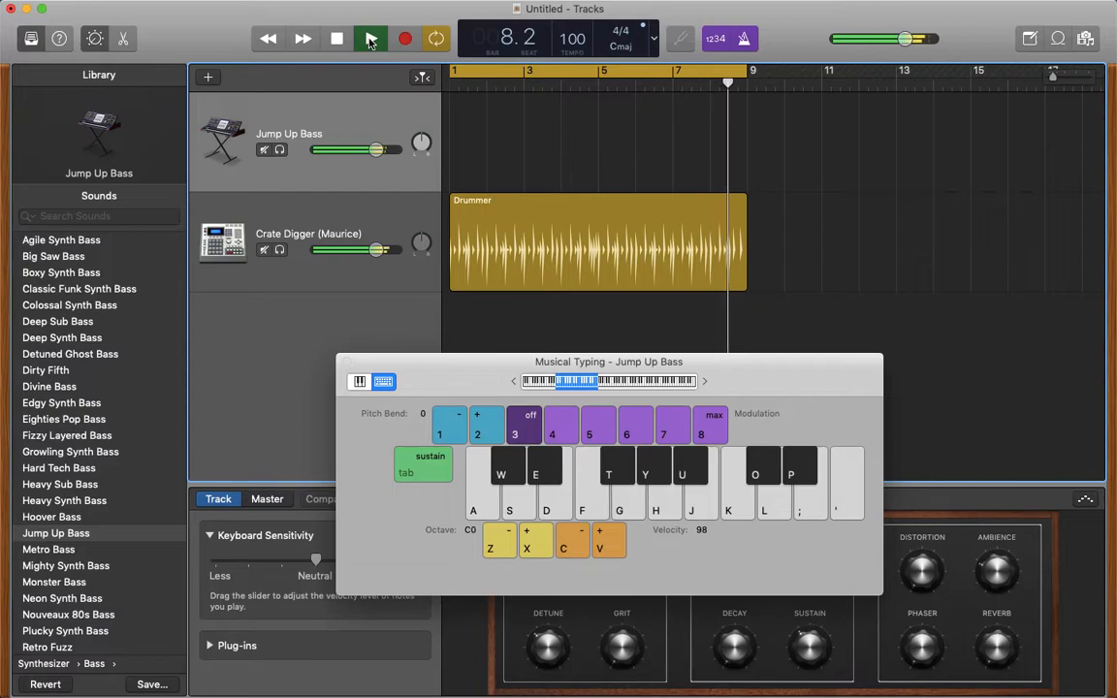
left_click(370, 39)
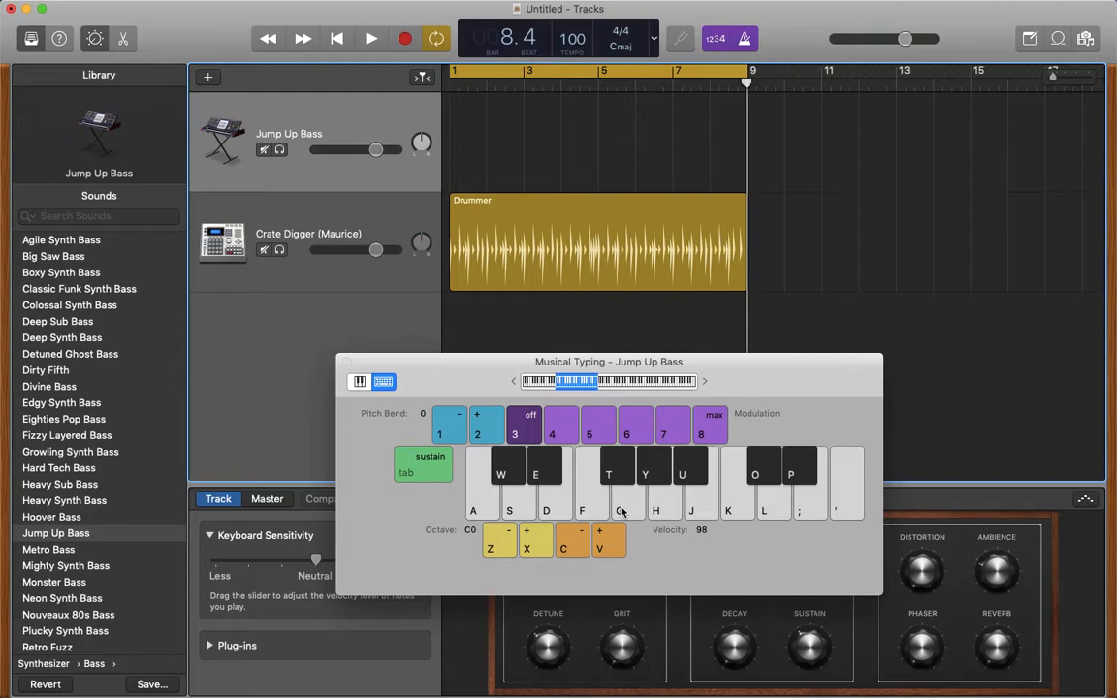
- Rehearse the riff of G, F, F sharp, A sharp and A at octave C0 without the drums
key("g")
key("f")
key("t")
key("g")
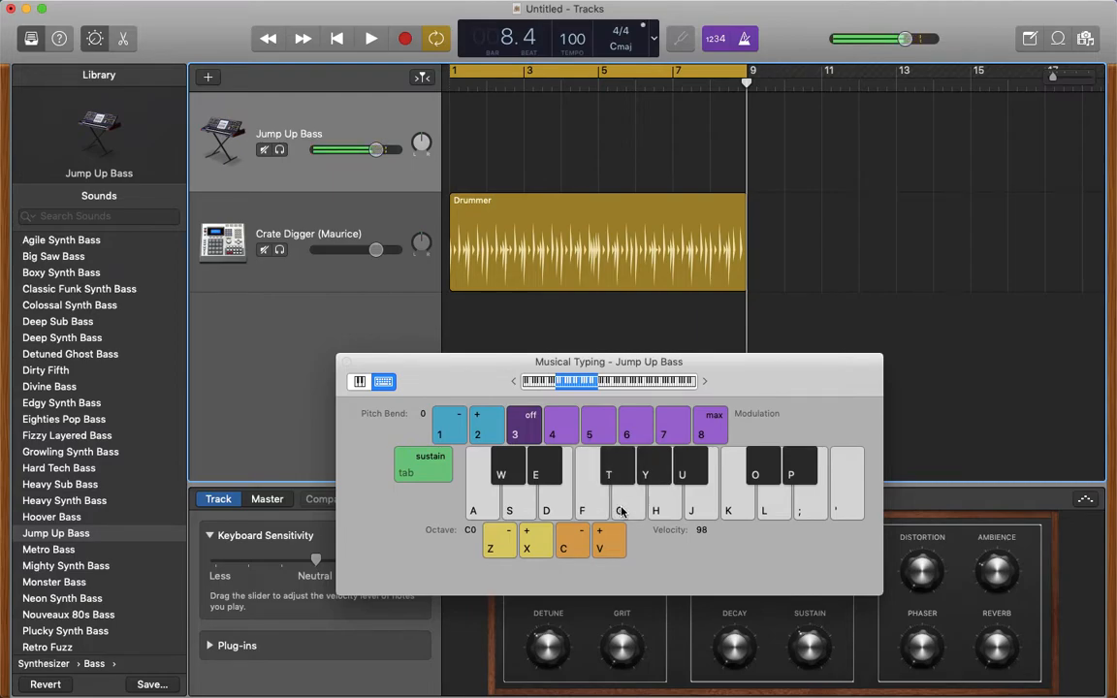
key("u")
key("h")
key("g")
key("f")
key("t")
key("g")
key("f")
key("t")
key("g")
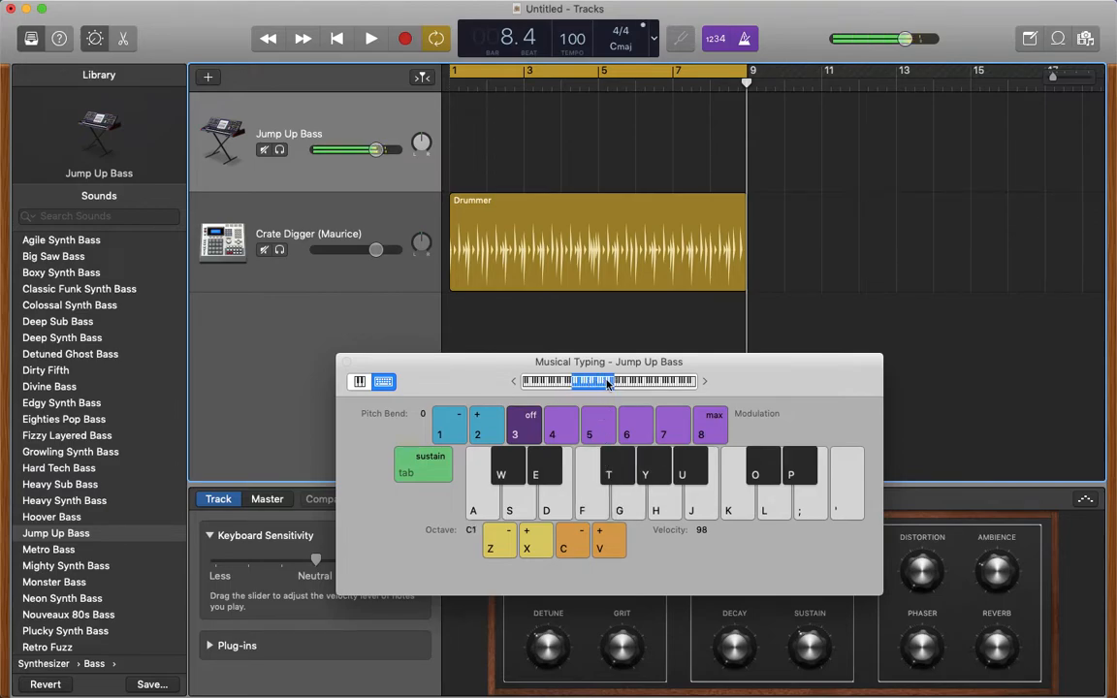
- Rehearse the same bass riff one octave higher, with Musical Typing at C1 and playback stopped
key("g")
key("g")
key("f")
key("t")
key("u")
key("h")
key("f")
key("t")
key("g")
key("f")
key("t")
key("g")
key("f")
key("g")
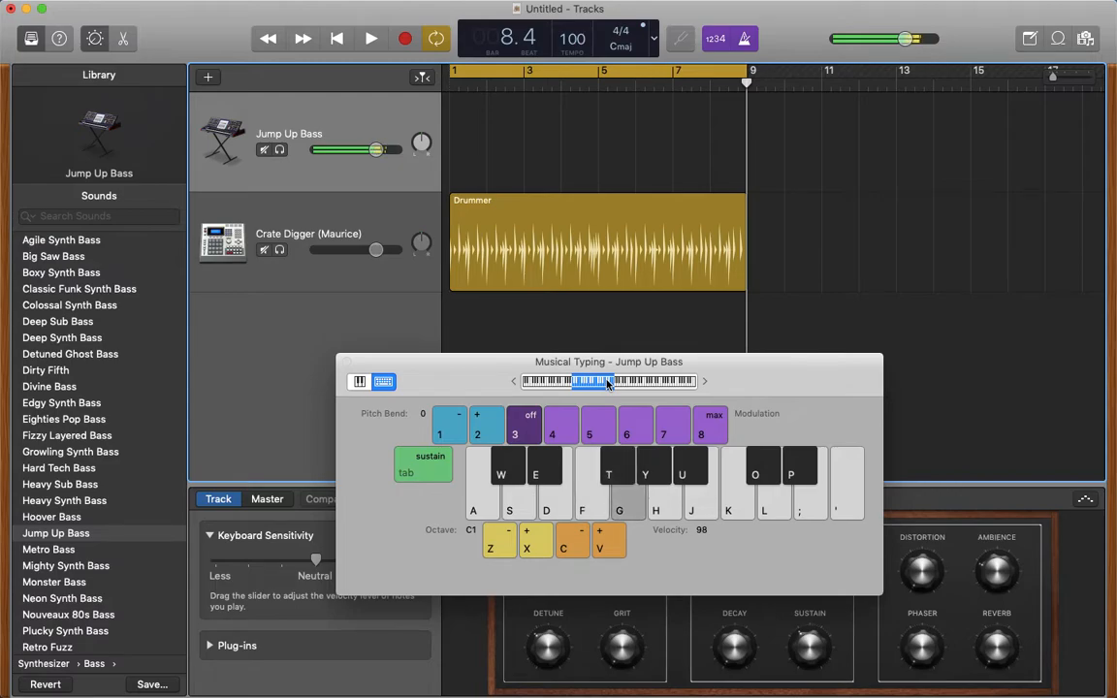
key("t")
key("g")
key("f")
key("f")
key("t")
key("g")
key("f")
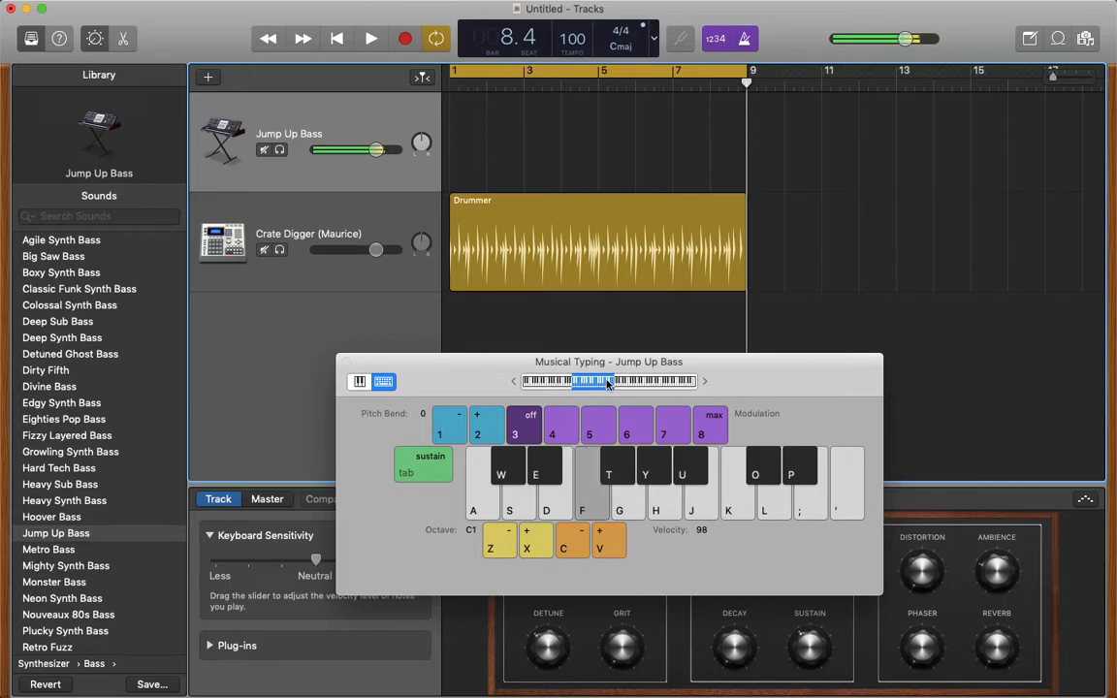
key("t")
key("g")
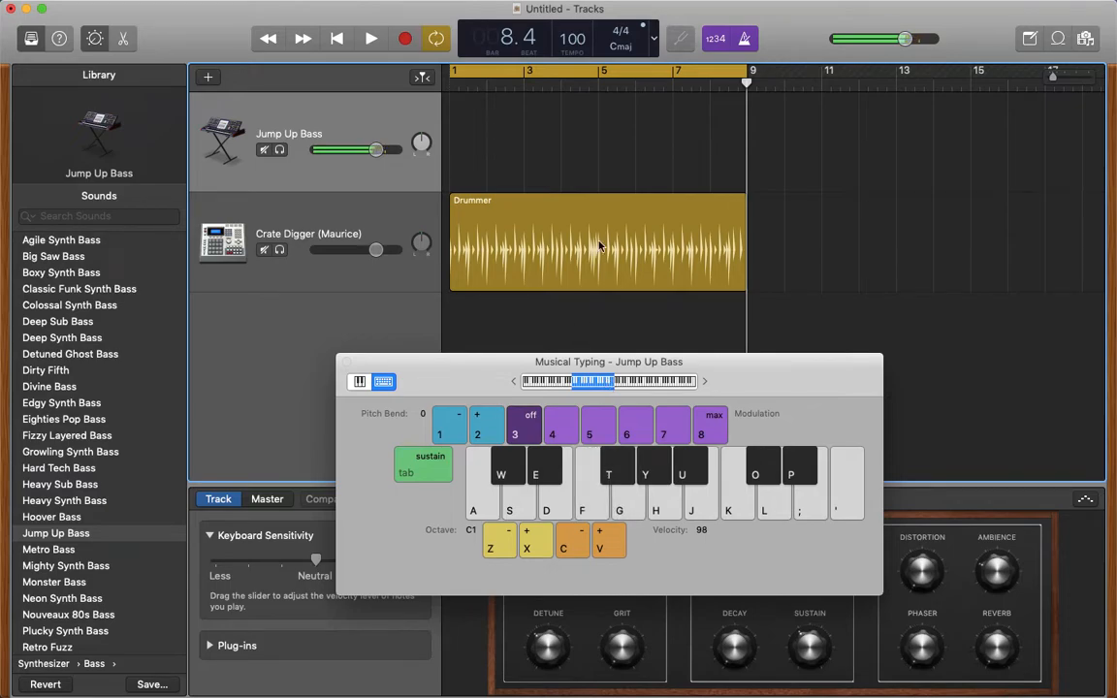
- Record the riff of G, F, F sharp, A sharp and A at octave C1 on the Jump Up Bass track from bar 1 to bar 9
left_click(336, 39)
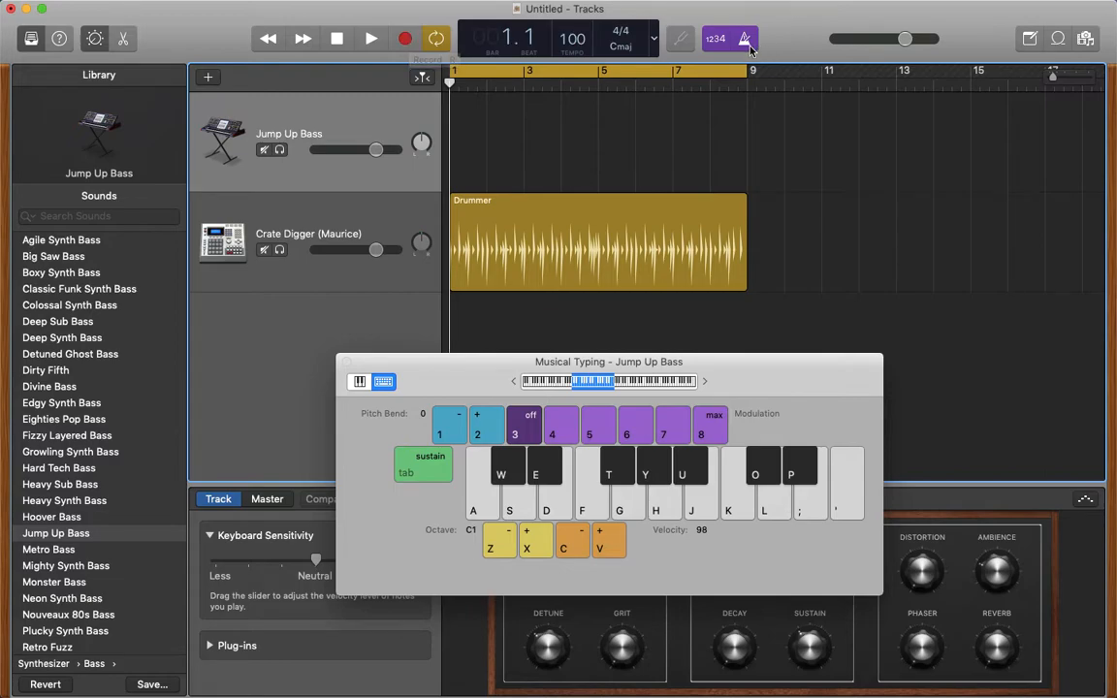
left_click(409, 45)
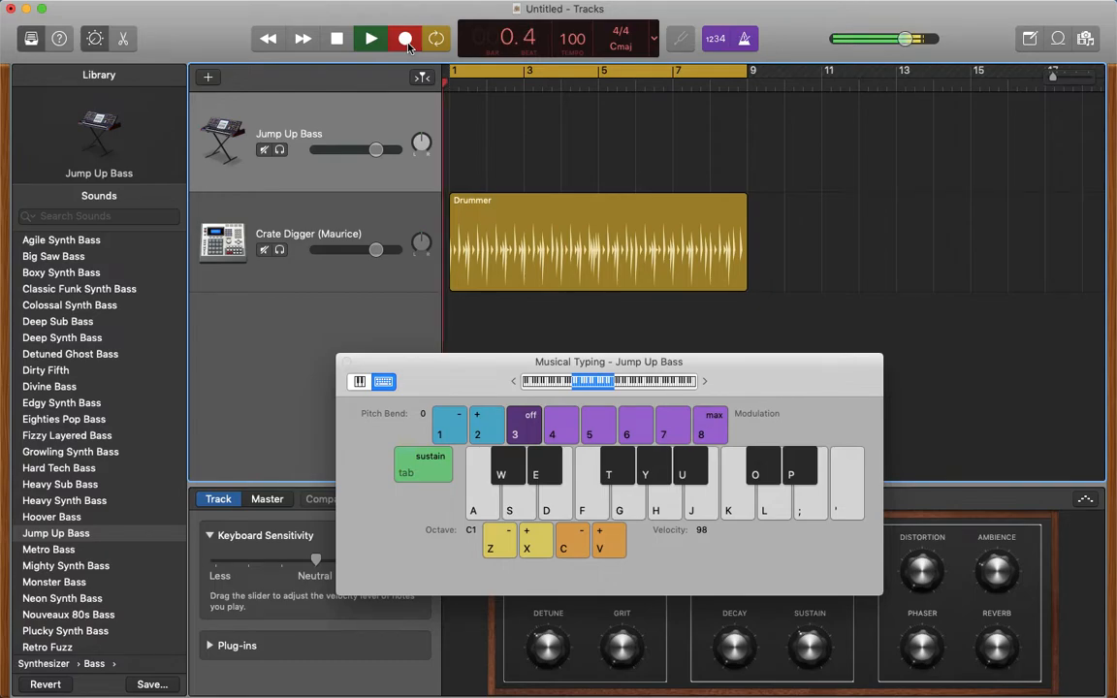
key("g")
key("g")
key("f")
key("t")
key("g")
key("u")
key("h")
key("g")
key("f")
key("t")
key("g")
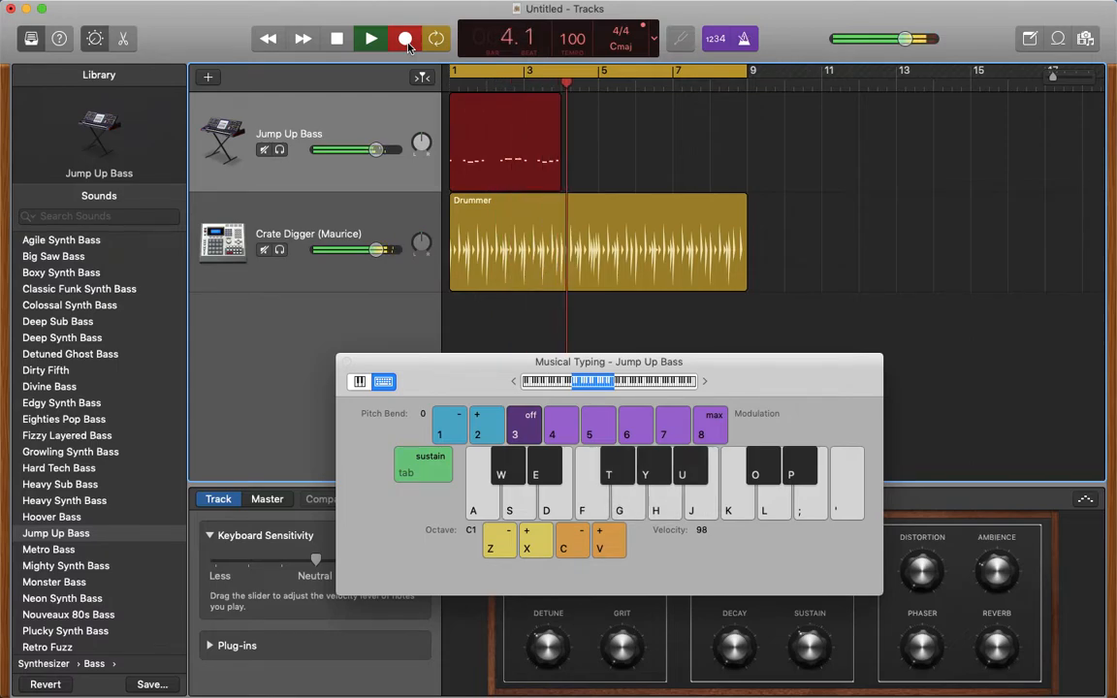
key("g")
key("f")
key("t")
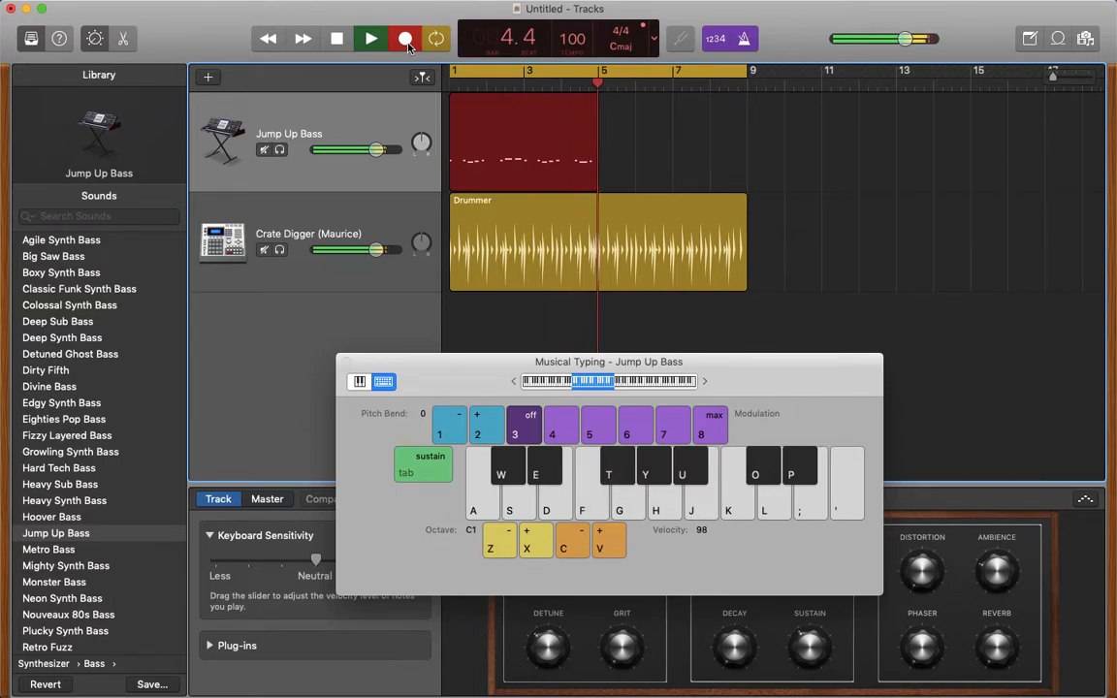
key("g")
key("f")
key("t")
key("g")
key("h")
key("u")
key("g")
key("f")
key("f")
key("t")
key("g")
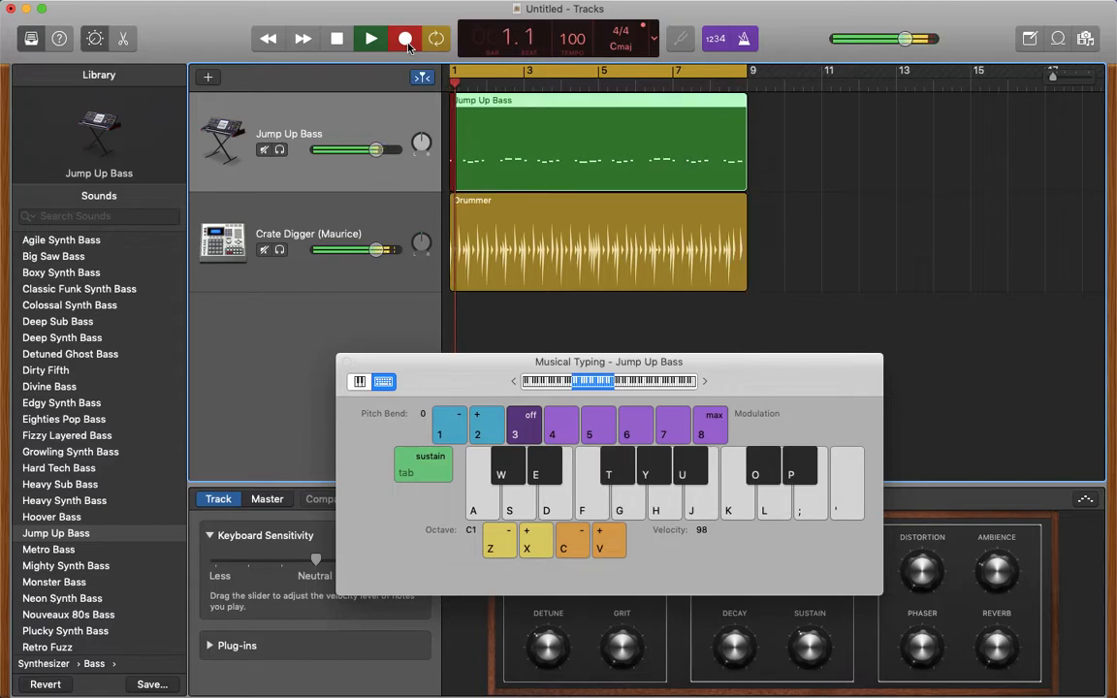
key("space")
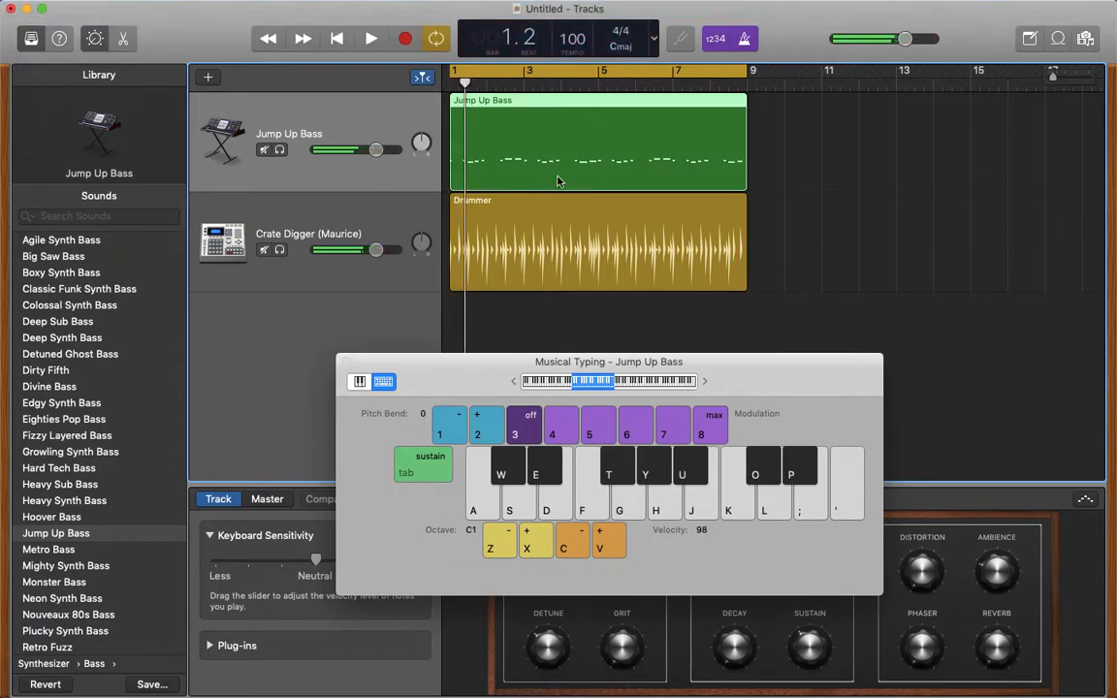
- Play back the recorded bass region together with the drums from the beginning
key("Return")
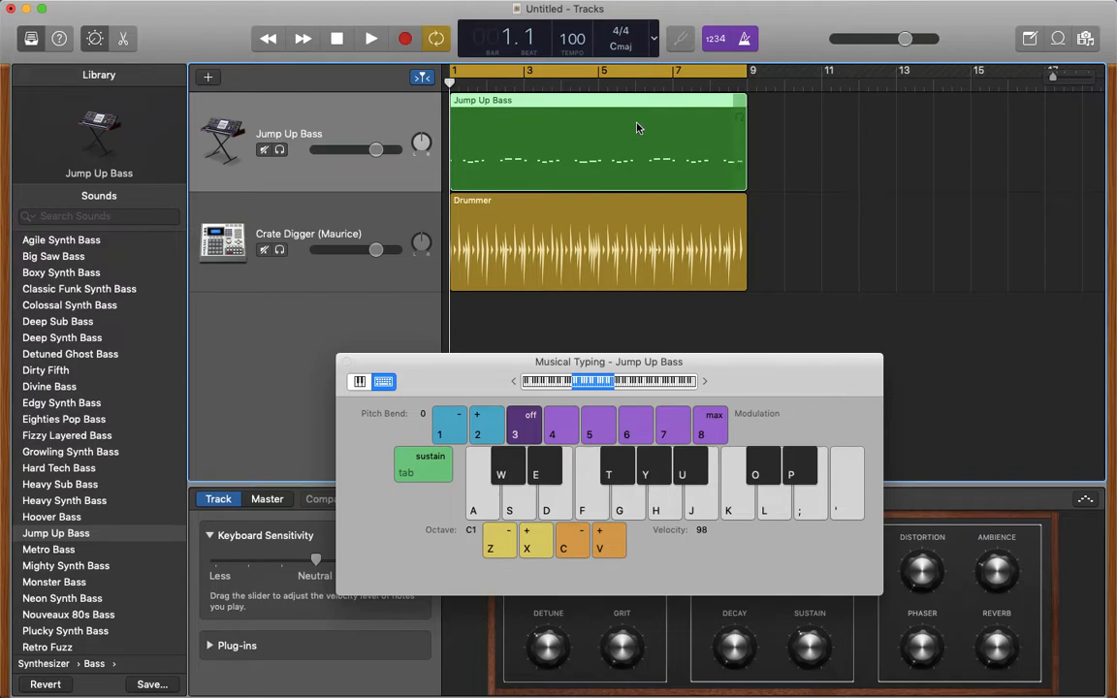
left_click(370, 44)
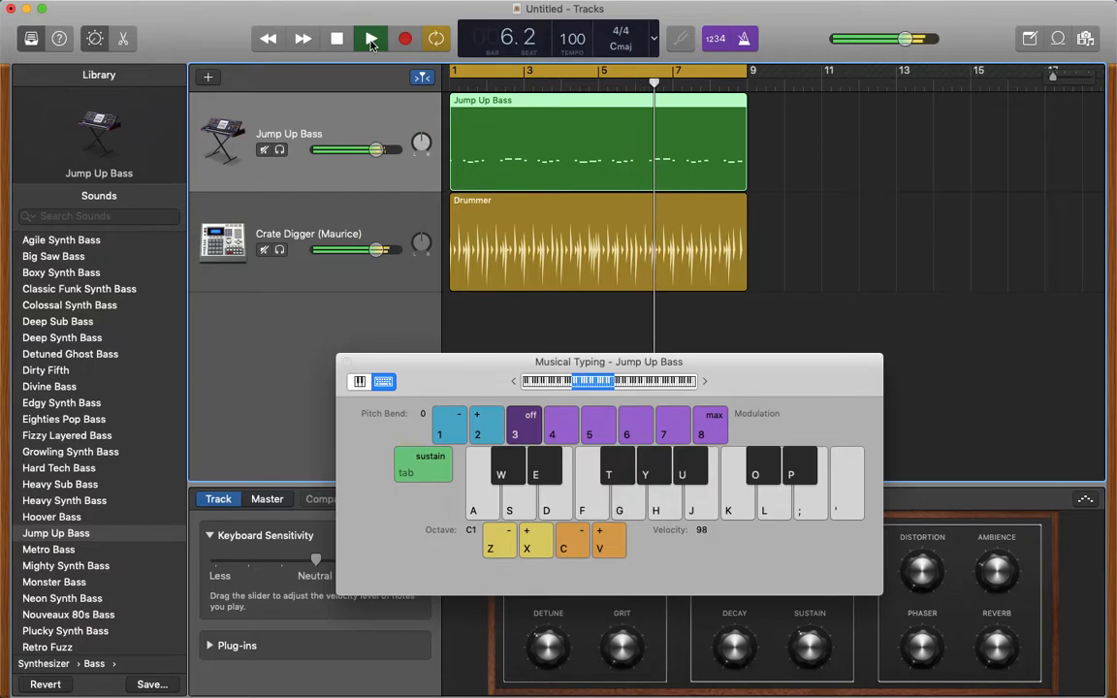
- Look through the rest of the synth bass sounds during playback, and stop playback
scroll(29, 521, "down", 5)
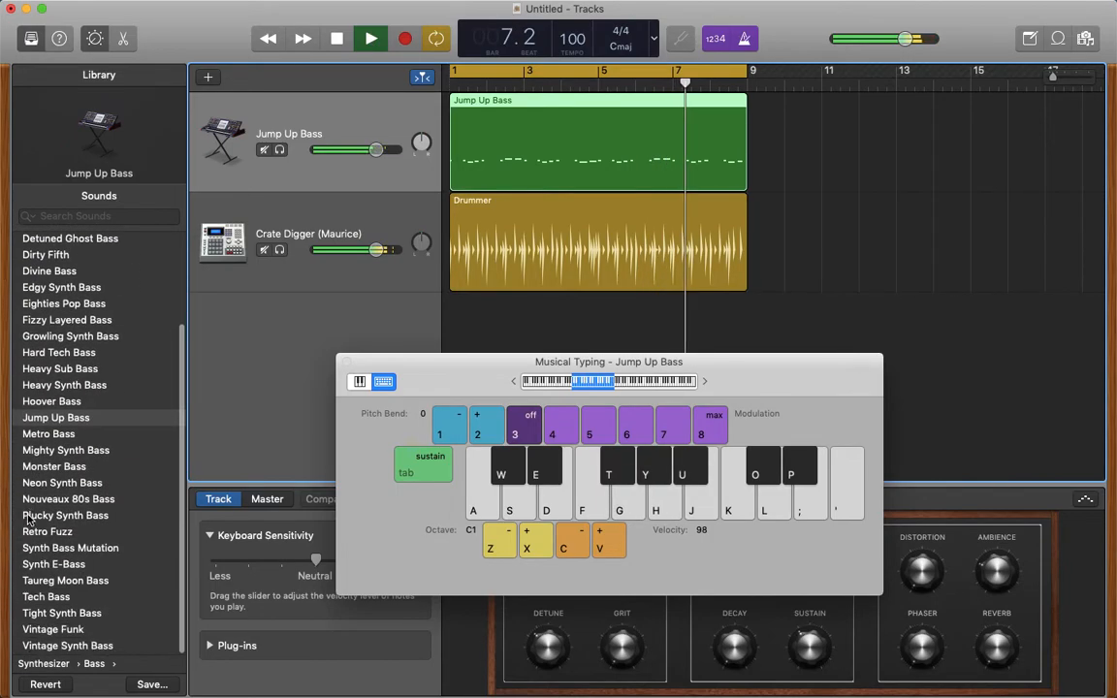
scroll(29, 521, "down", 2)
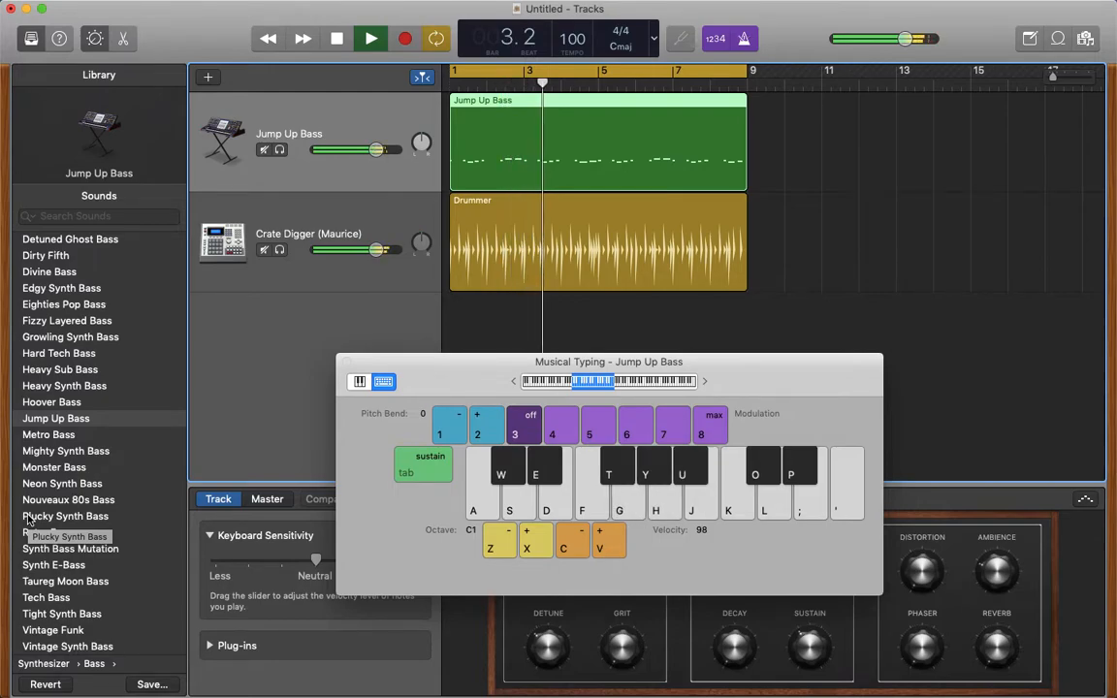
key("space")
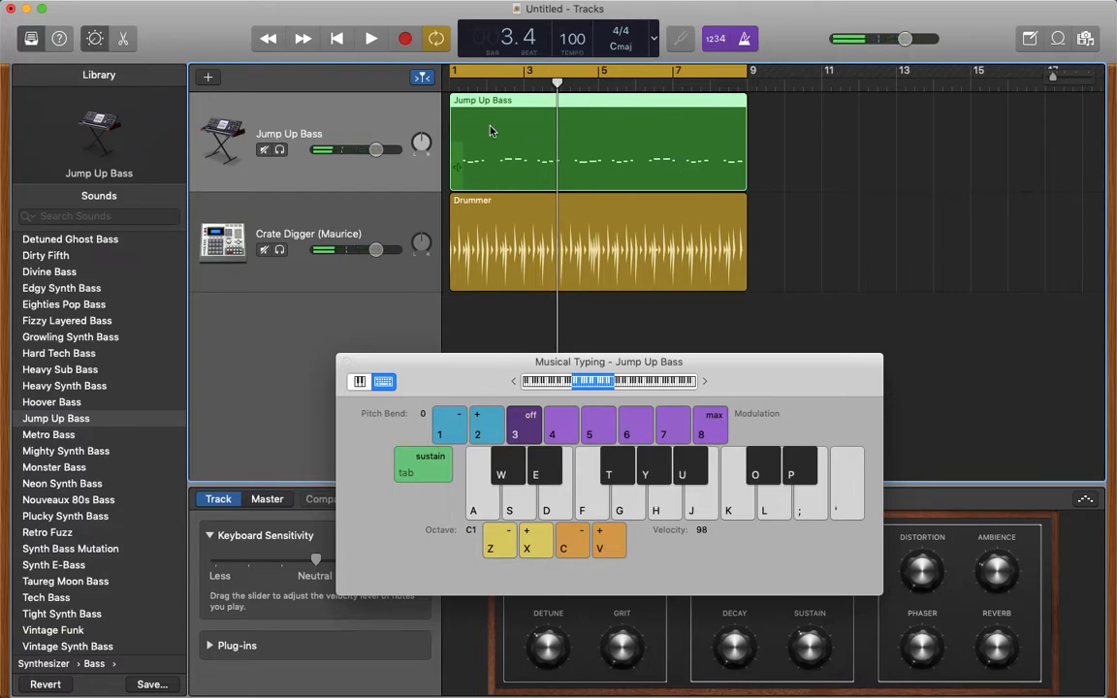
- Add a new software instrument track to the project, moving the Musical Typing window out of the way
left_click_drag(438, 379, 866, 405)
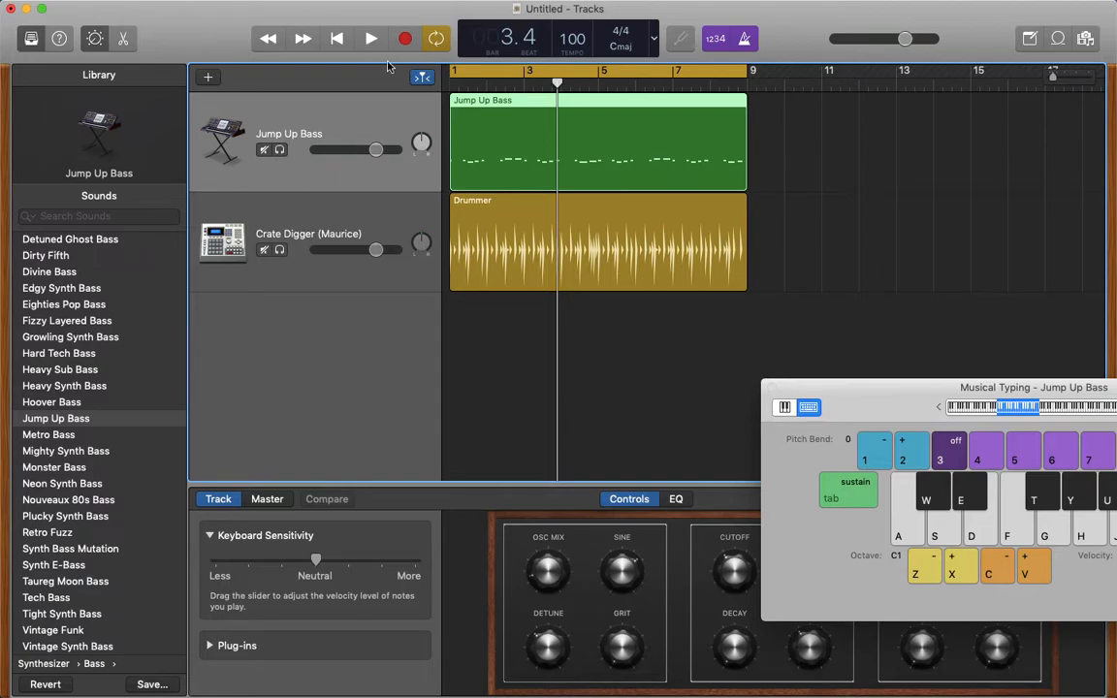
left_click(210, 77)
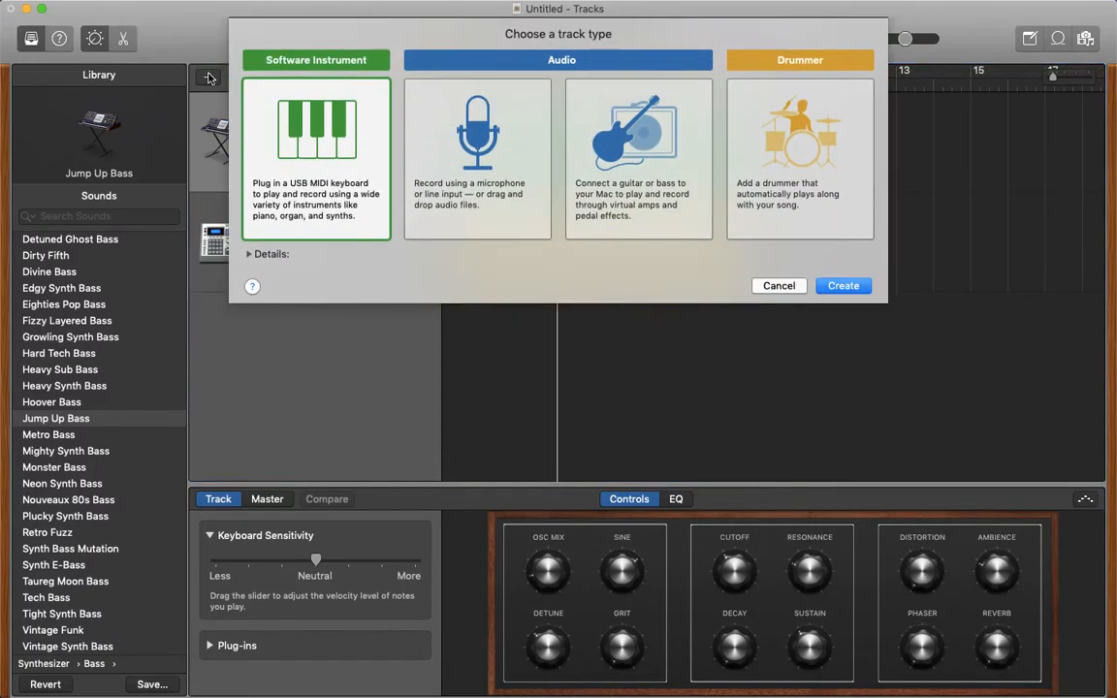
left_click(842, 286)
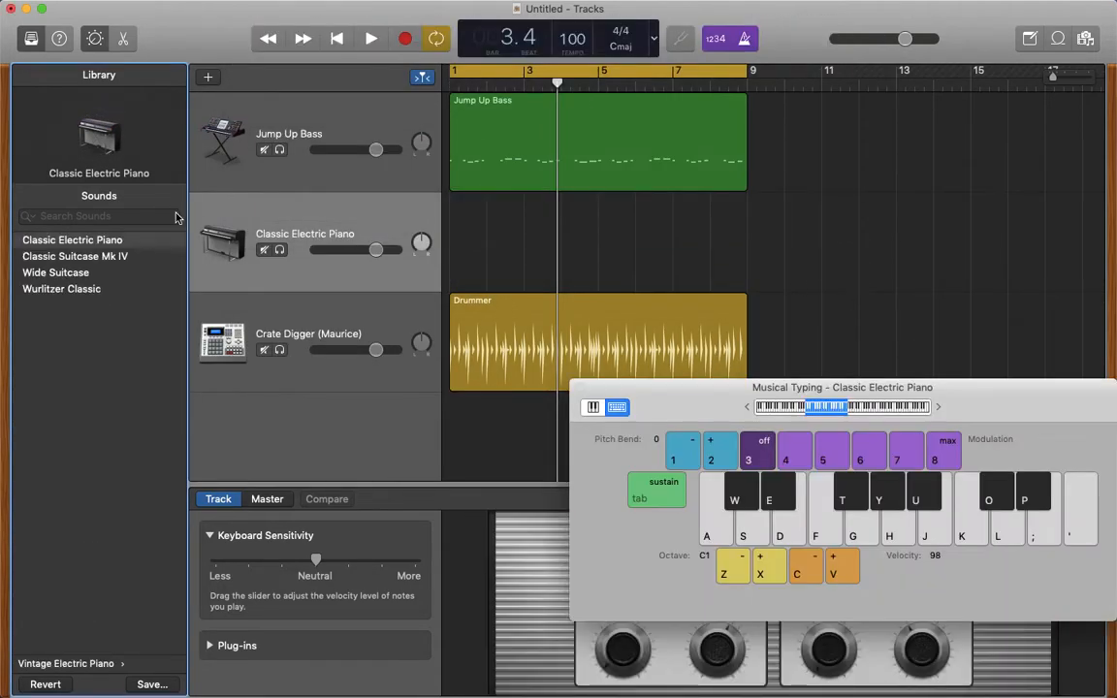
- Assign the Flying Clav sound from the Vintage Clav category to the new track and place the track above Jump Up Bass
left_click(48, 665)
left_click(55, 404)
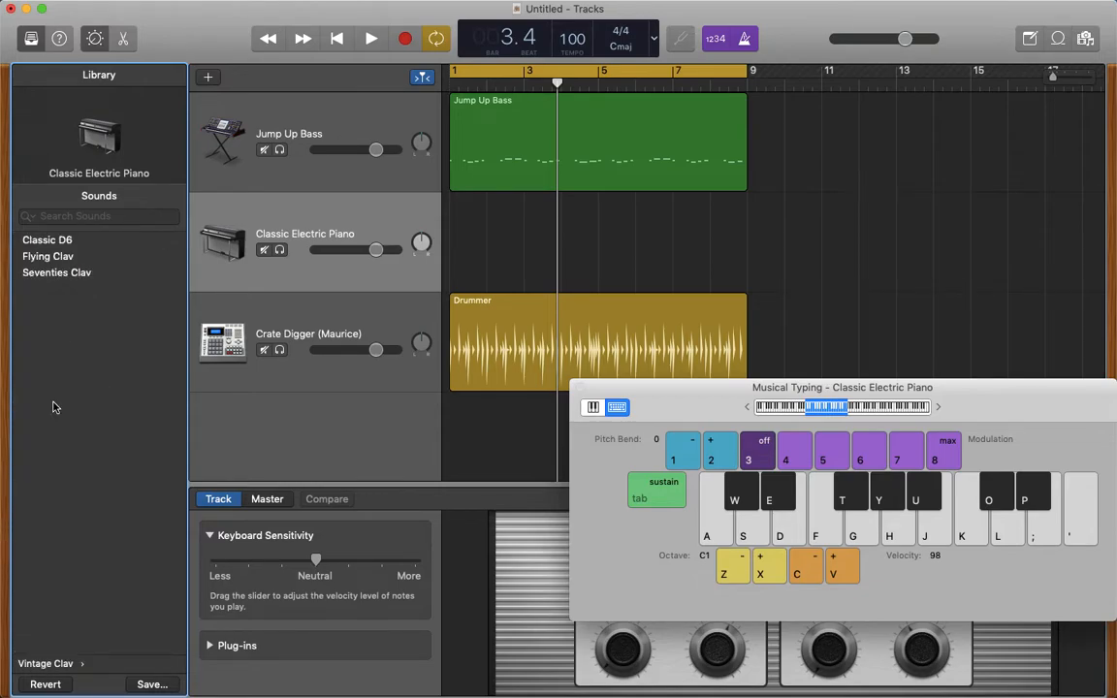
left_click(48, 257)
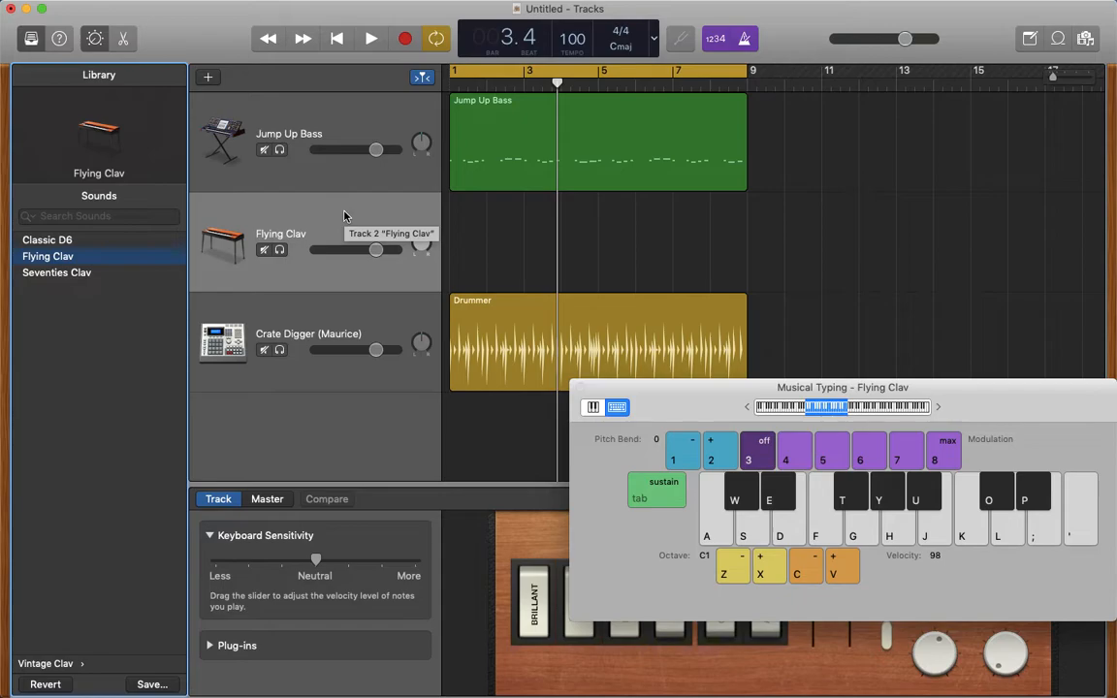
left_click_drag(325, 219, 321, 119)
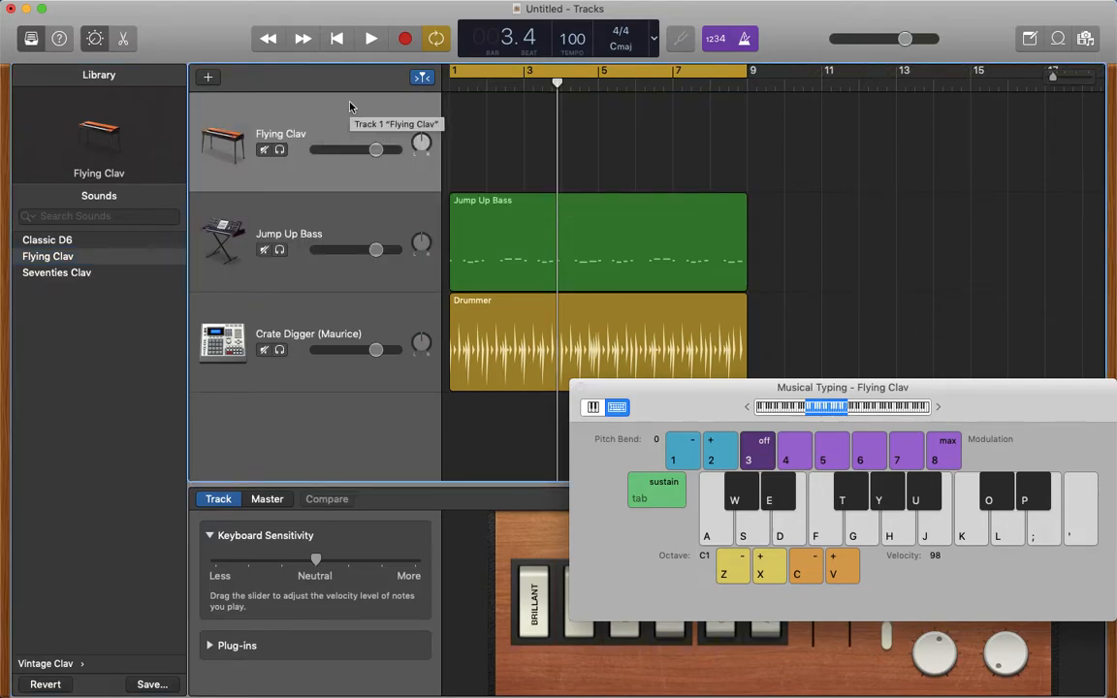
- Try the note G on the Flying Clav at octave C1, and raise Musical Typing to octave C2 to try it there
key("g")
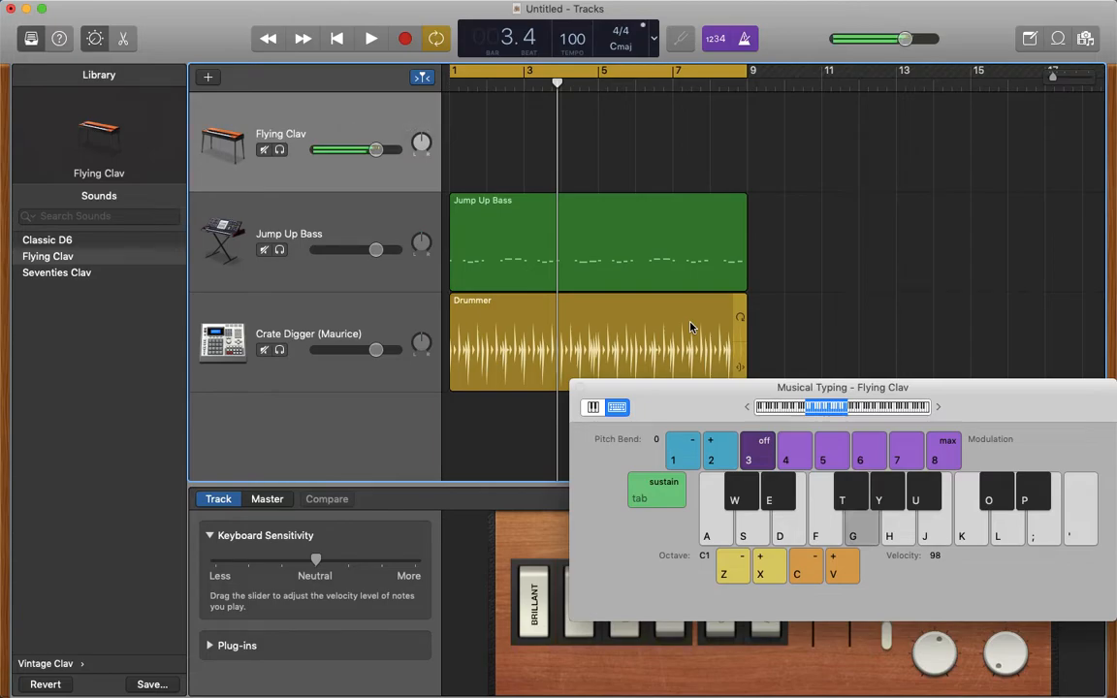
key("g")
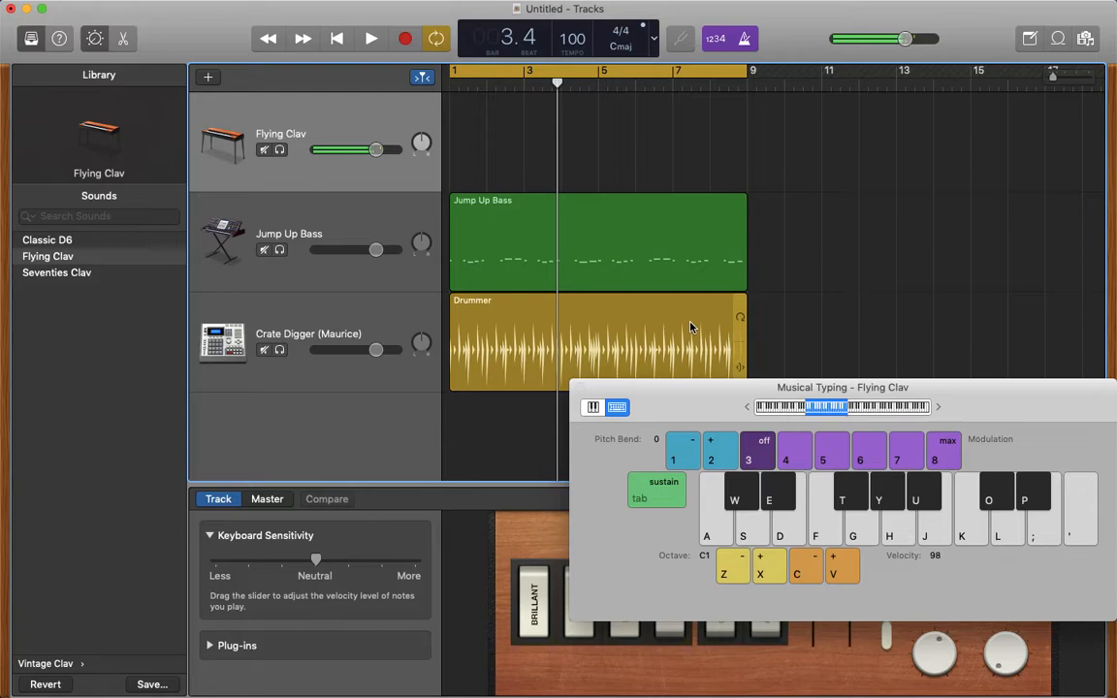
left_click_drag(827, 411, 851, 410)
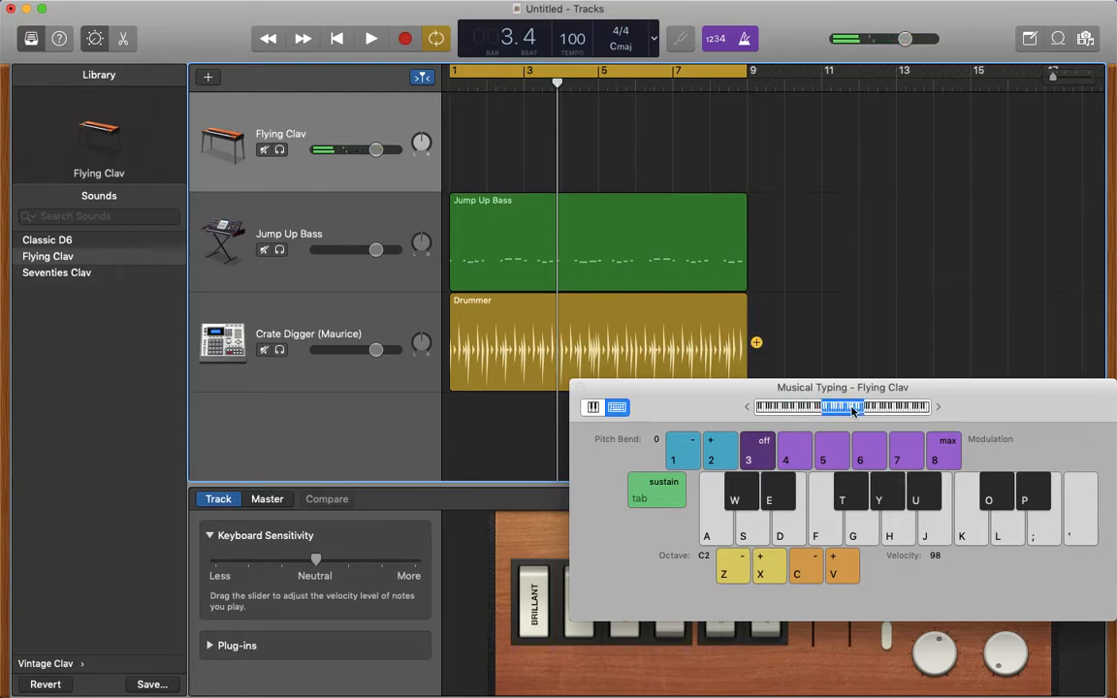
key("g")
key("g")
key("g")
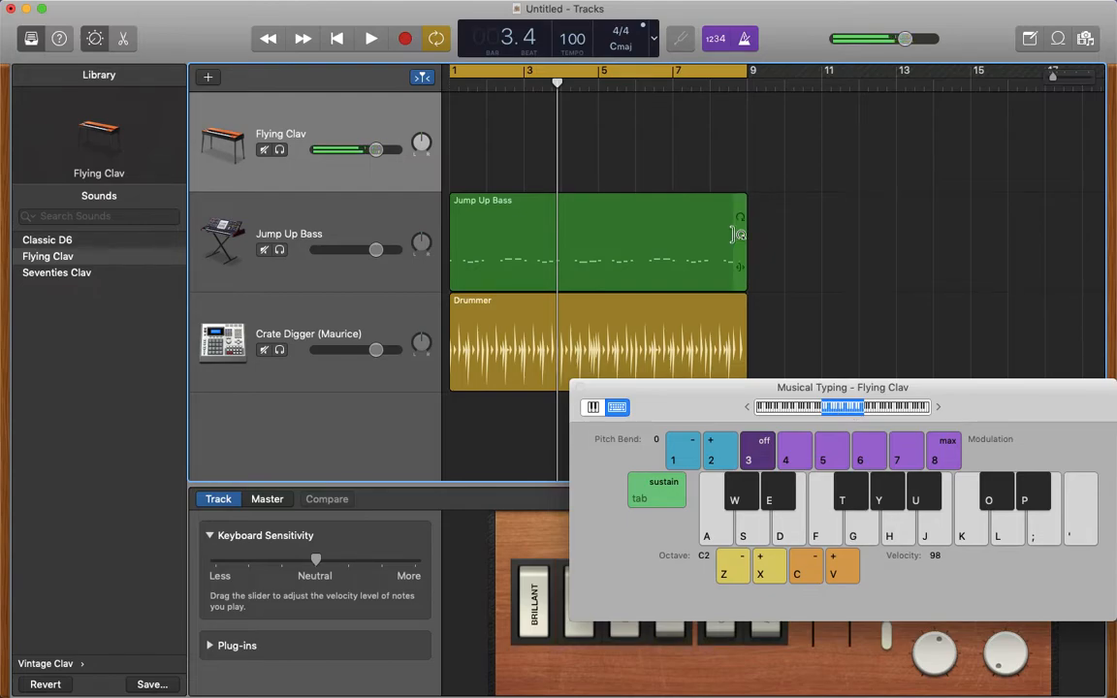
- Play the bass and drums from the beginning to rehearse the Flying Clav part over them
left_click(338, 39)
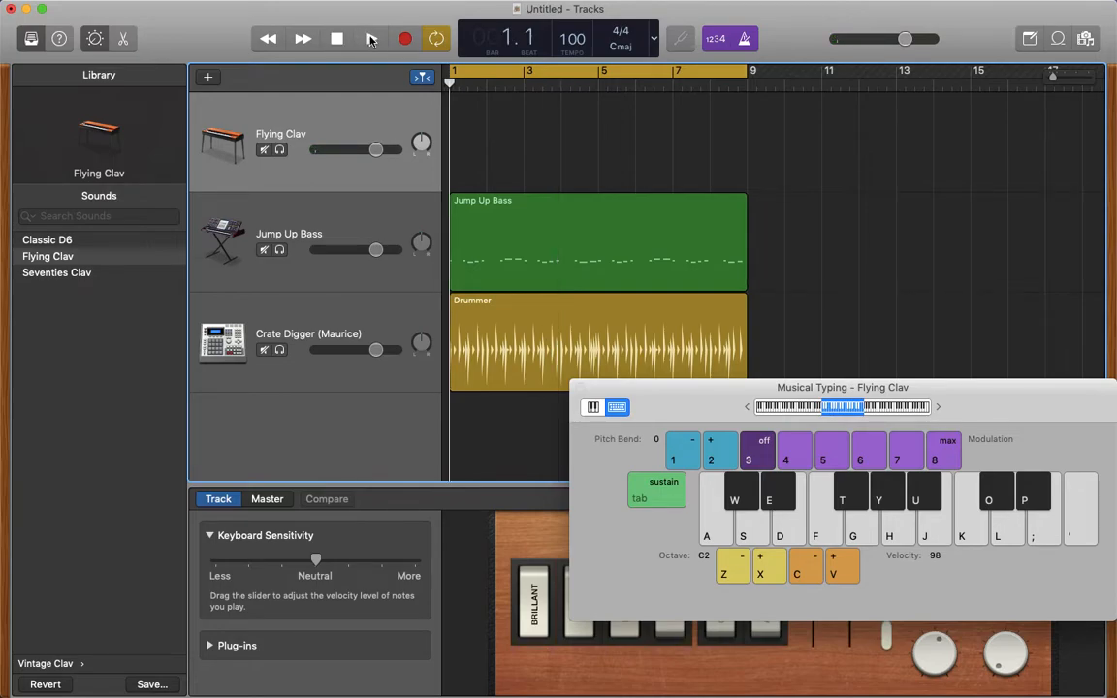
left_click(371, 39)
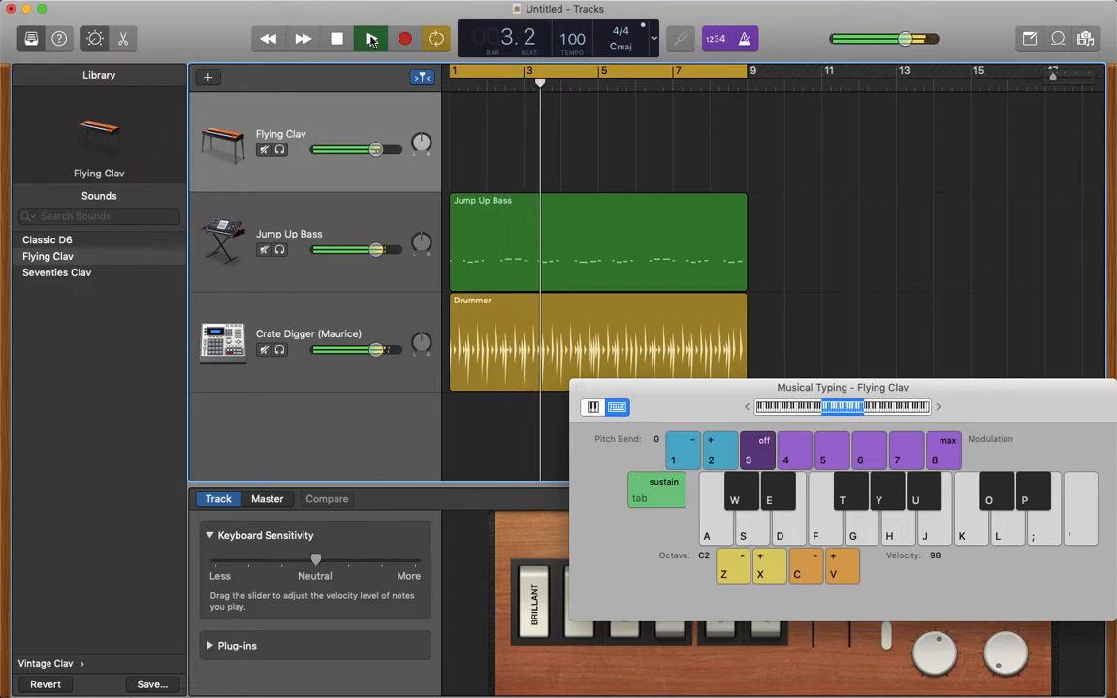
left_click(337, 39)
- Record a steadily repeated G at octave C2 on the Flying Clav track from bar 1 to bar 9
left_click(338, 38)
left_click(406, 39)
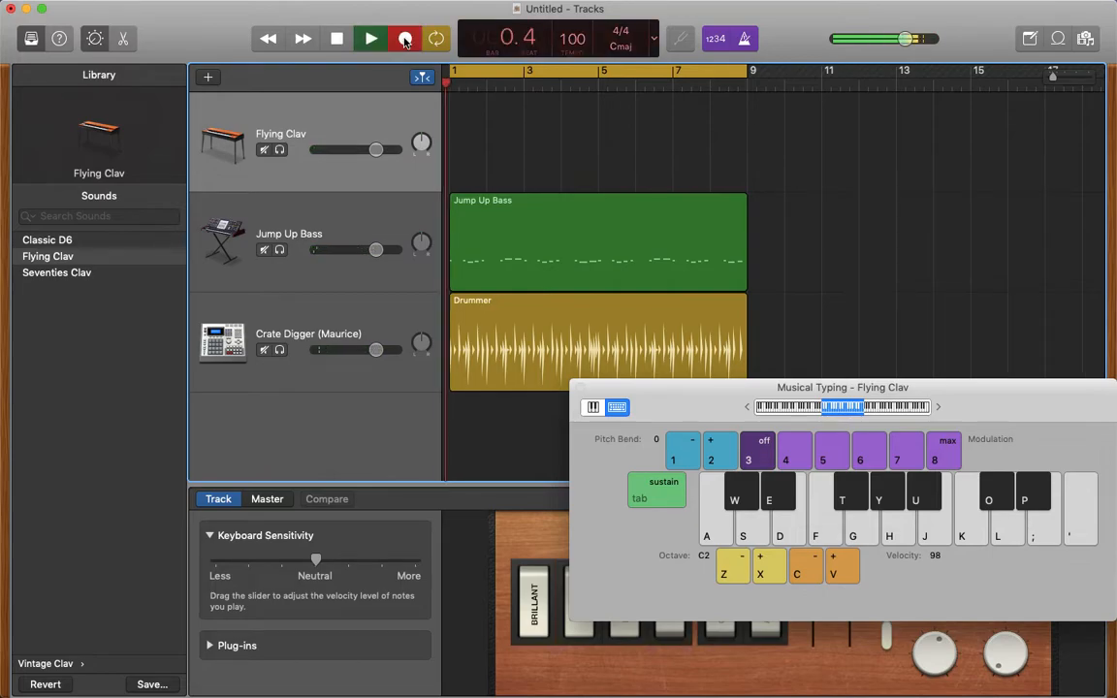
key("g")
key("g")
key("g")
key("g")
key("g")
key("g")
key("g")
key("g")
key("g")
key("g")
key("g")
key("g")
key("g")
key("g")
key("g")
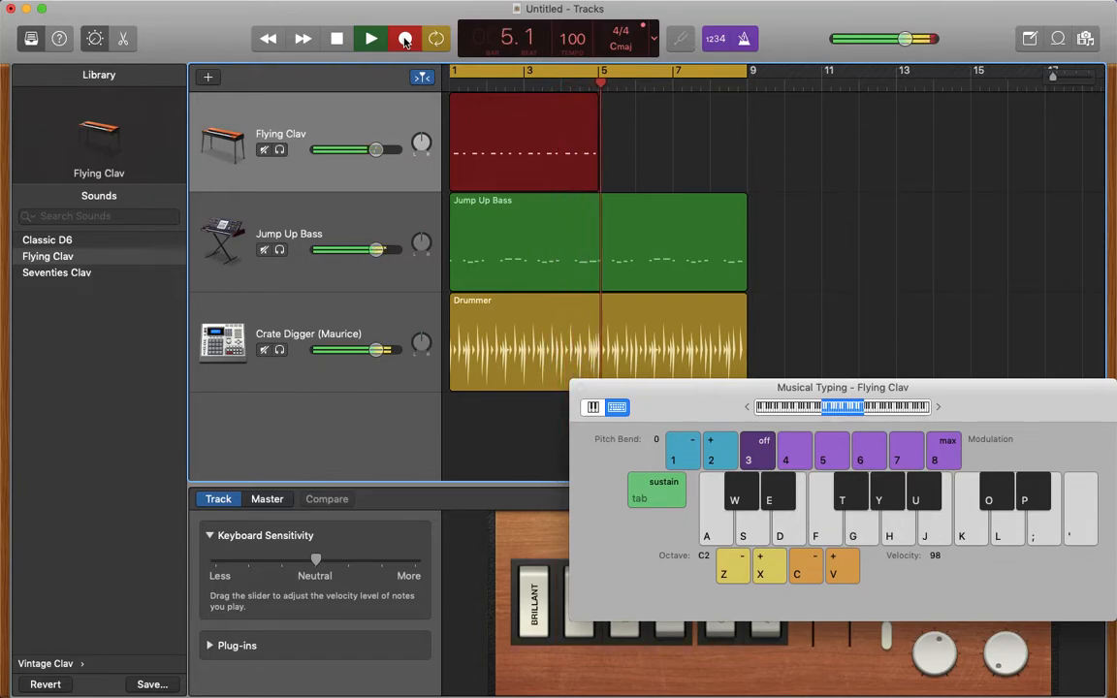
key("g")
key("g")
key("g")
key("g")
key("g")
key("g")
key("g")
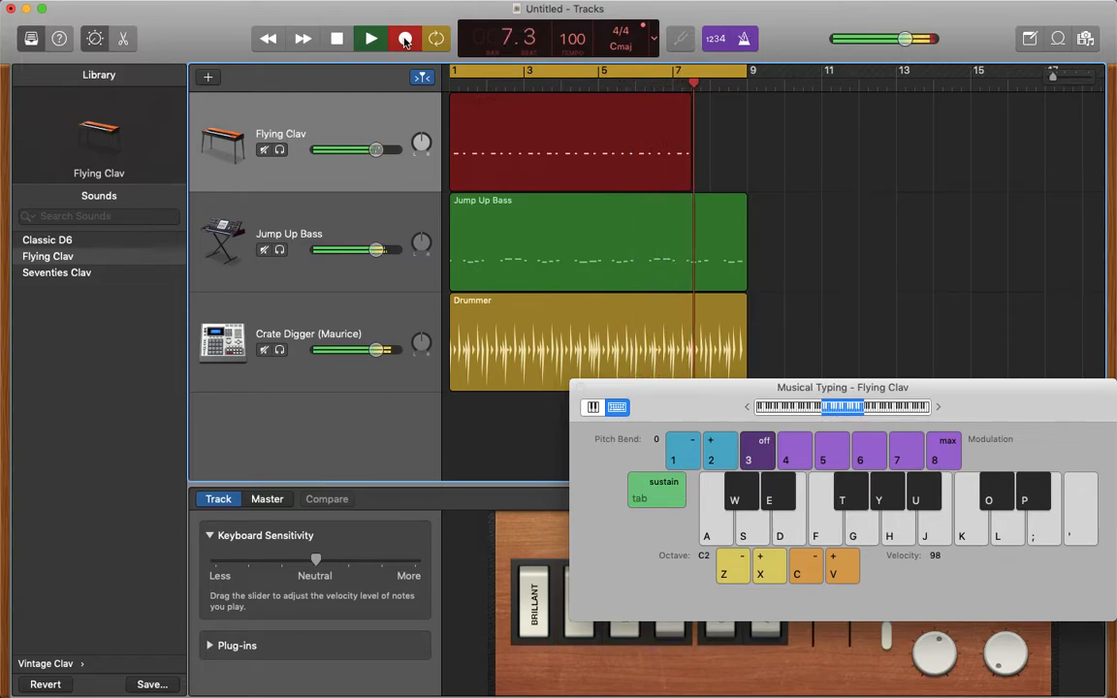
key("g")
key("g")
key("g")
key("g")
key("g")
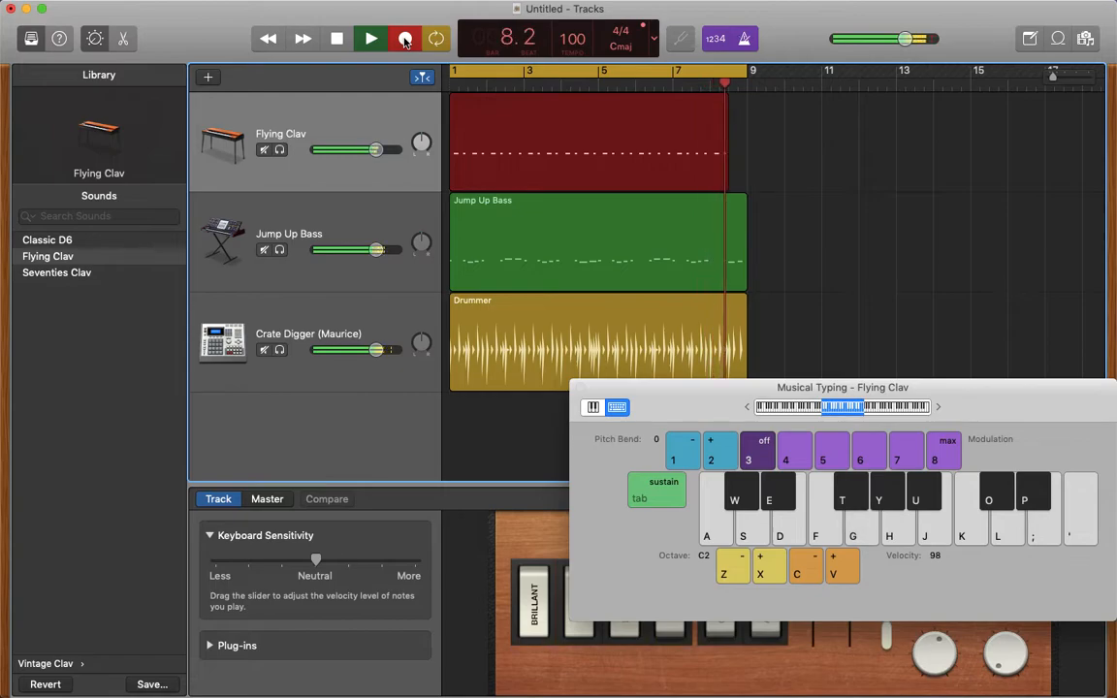
key("space")
key("space")
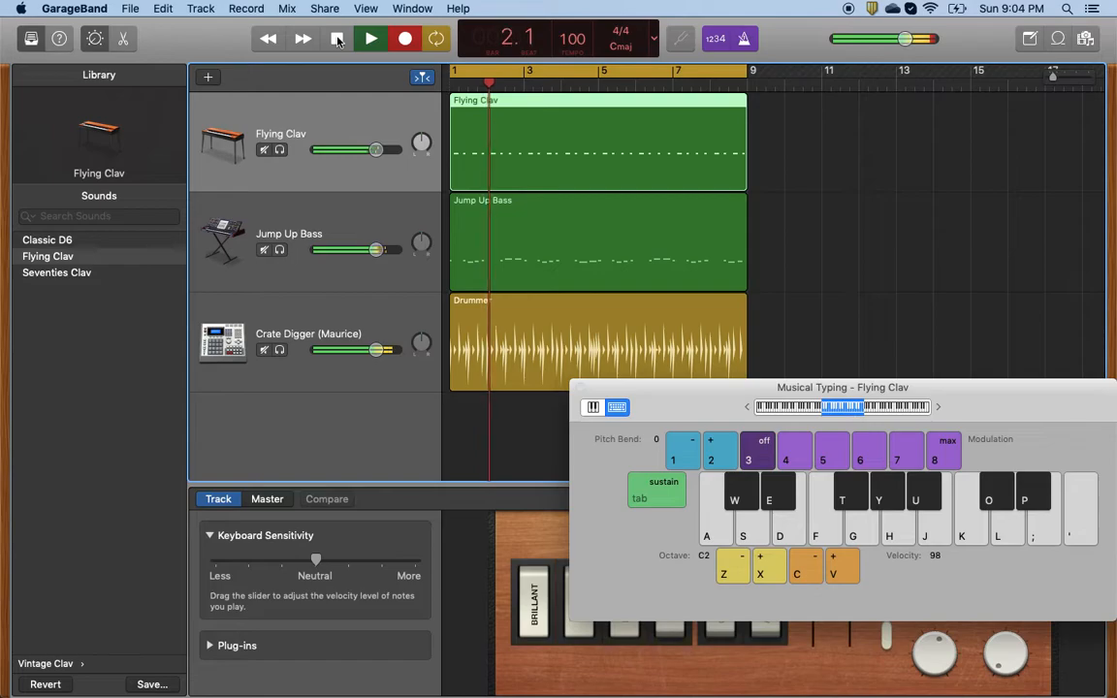
left_click(338, 39)
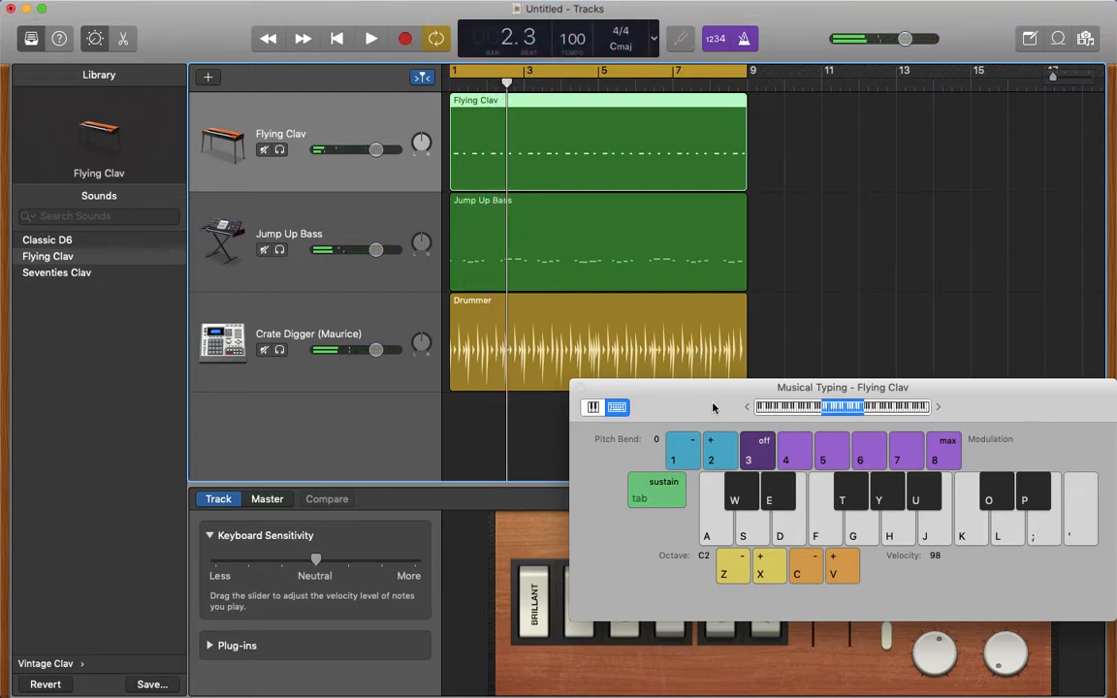
- Open the Jump Up Bass region in the Piano Roll and lengthen its first note
left_click_drag(716, 406, 858, 509)
left_click(554, 227)
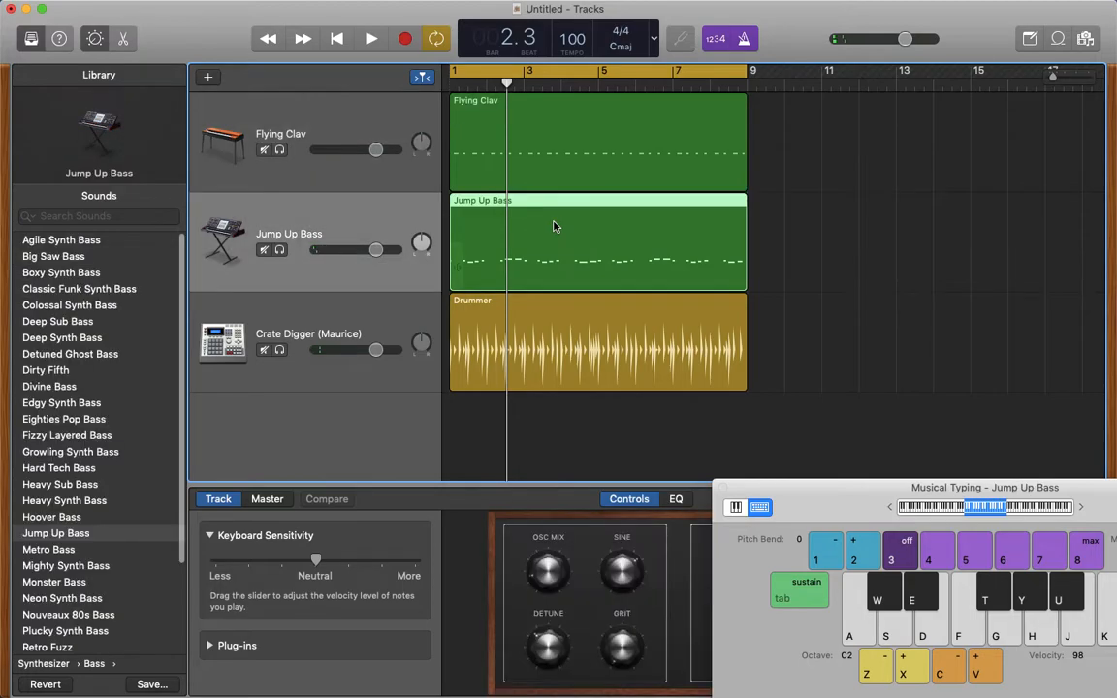
double_click(554, 227)
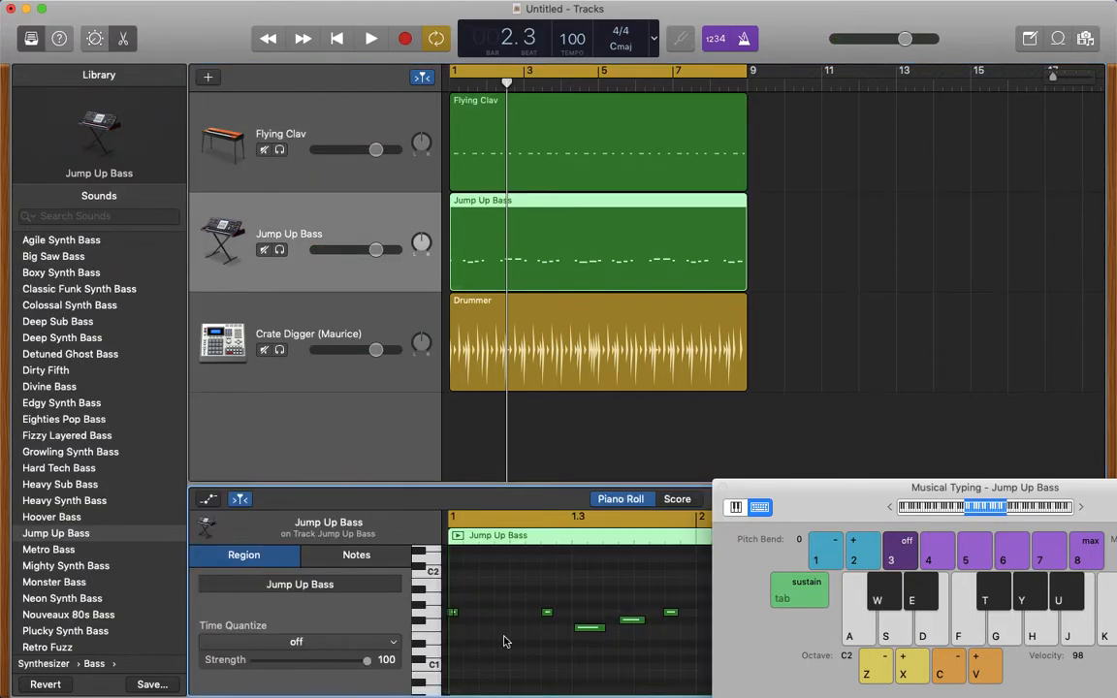
left_click(453, 613)
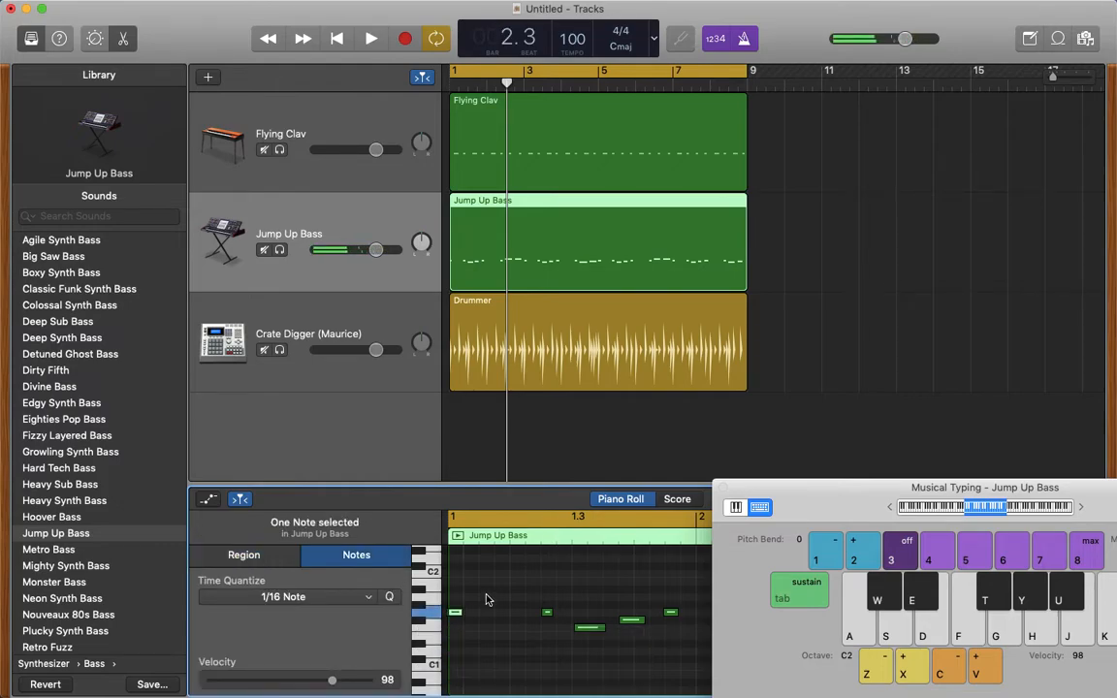
left_click_drag(460, 611, 474, 612)
- Play the arrangement from the beginning and again from late in bar 8 to check the loop's restart
left_click(337, 39)
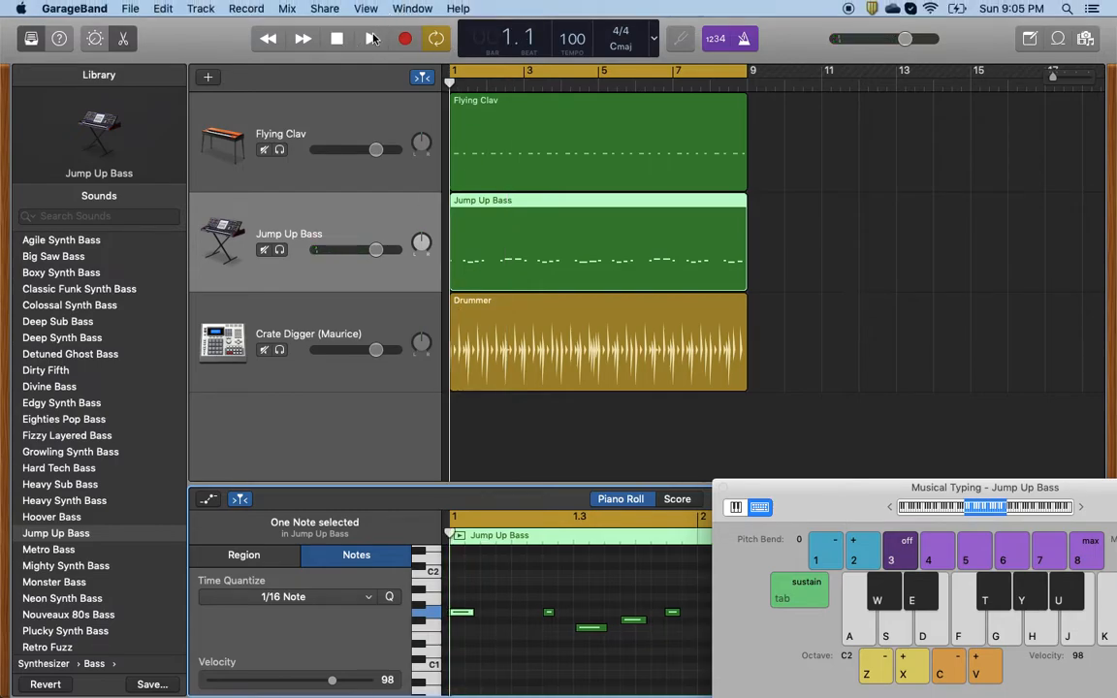
left_click(371, 39)
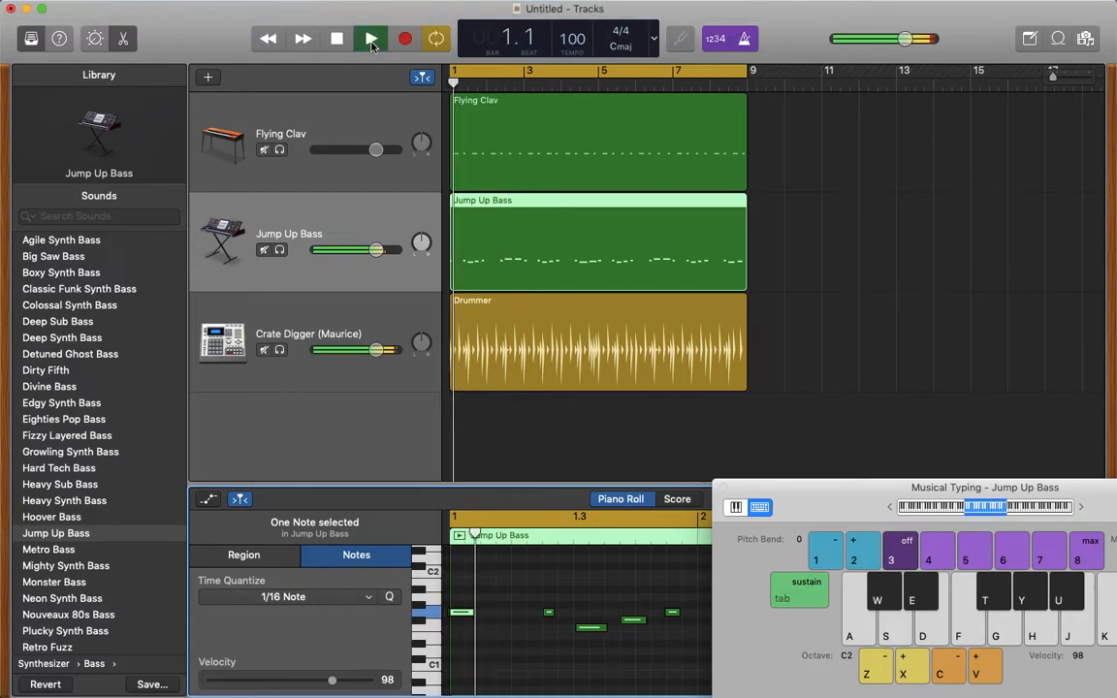
left_click(731, 88)
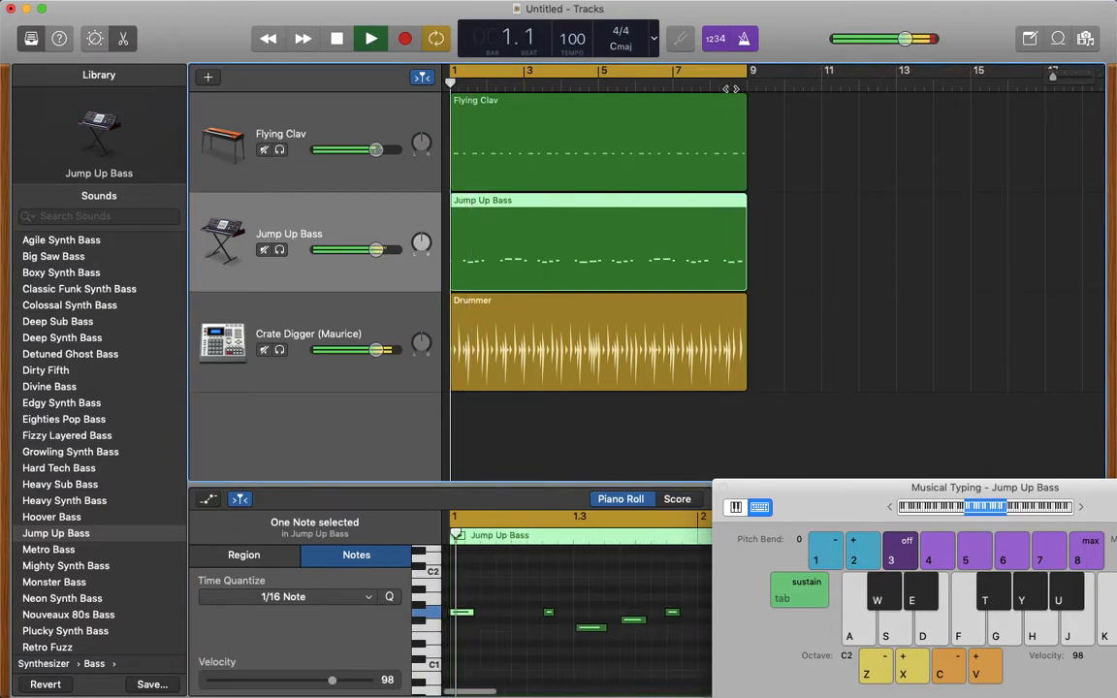
left_click(735, 88)
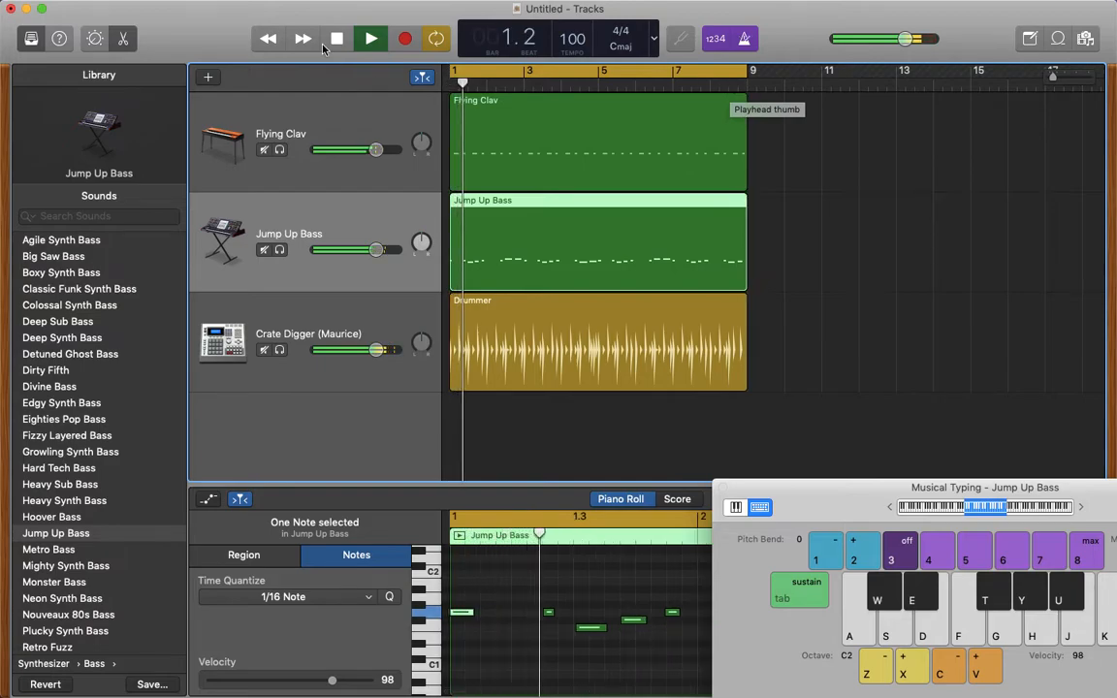
left_click(338, 40)
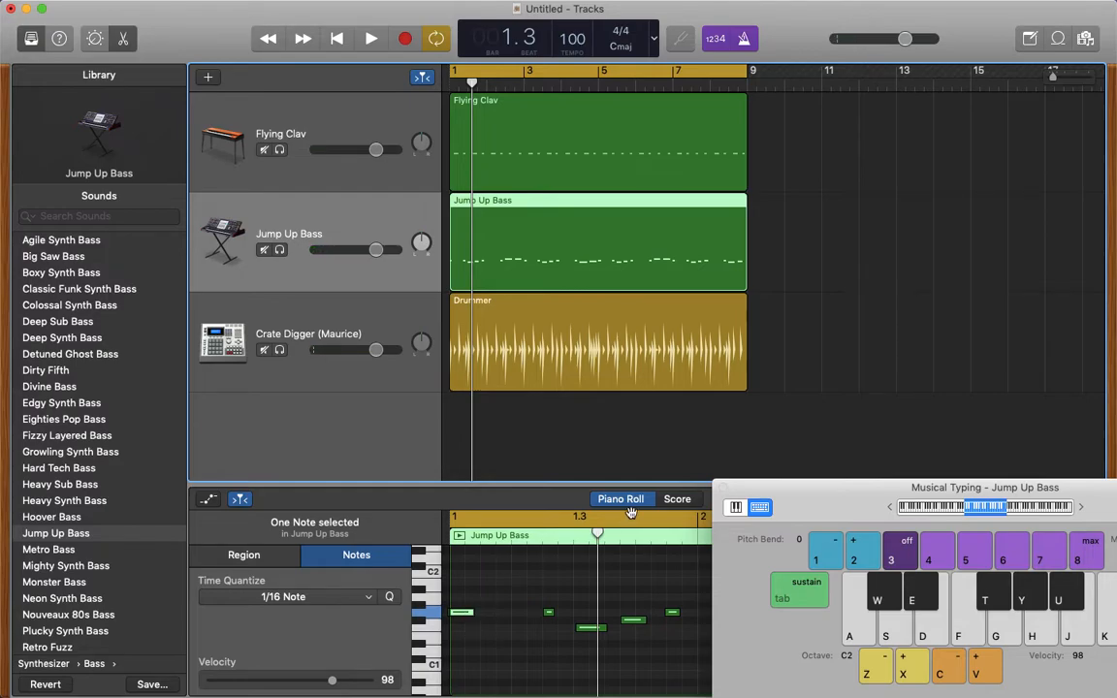
- Add another software instrument track and move it above the Flying Clav track
left_click_drag(815, 502, 491, 510)
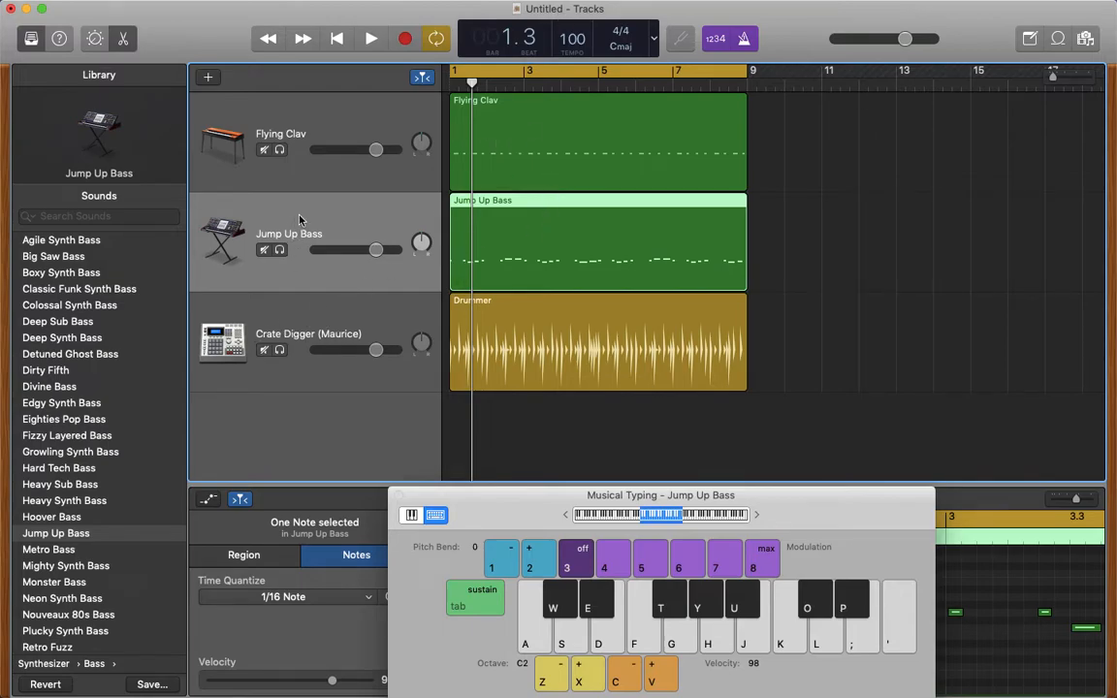
left_click(123, 217)
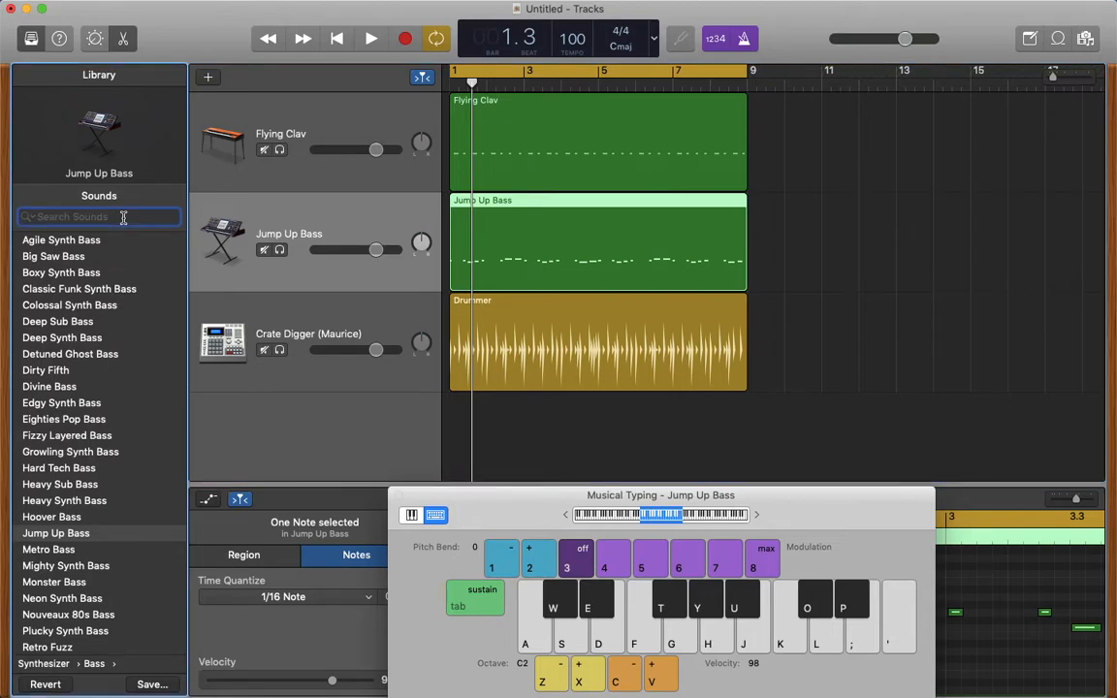
left_click(208, 78)
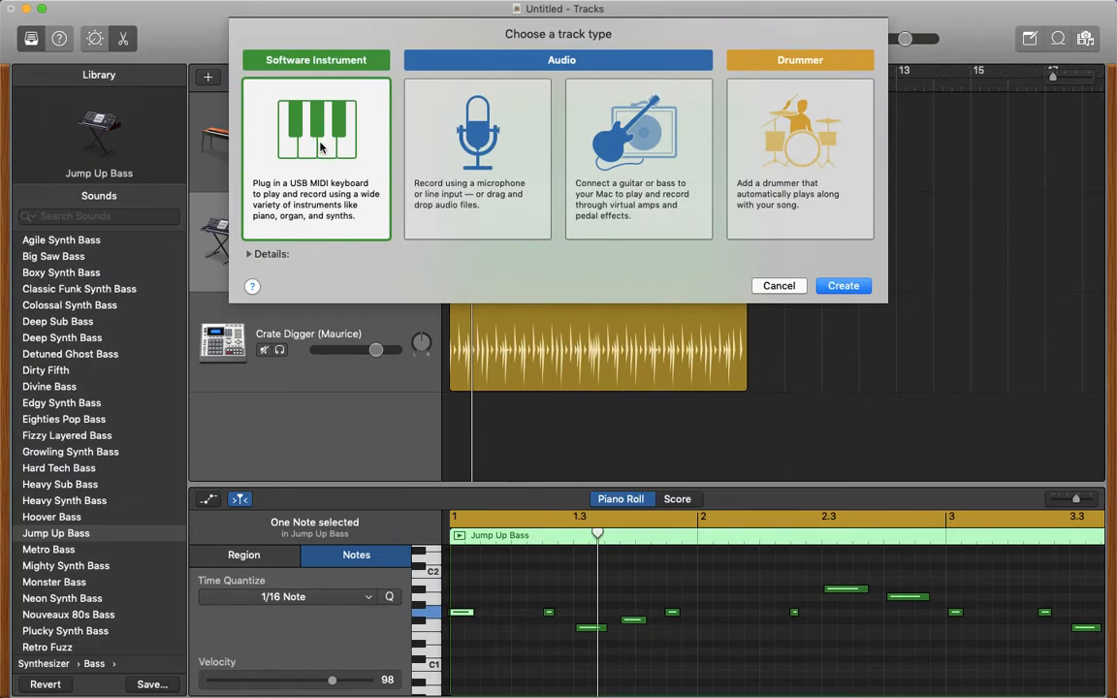
left_click(842, 287)
left_click_drag(385, 294, 388, 127)
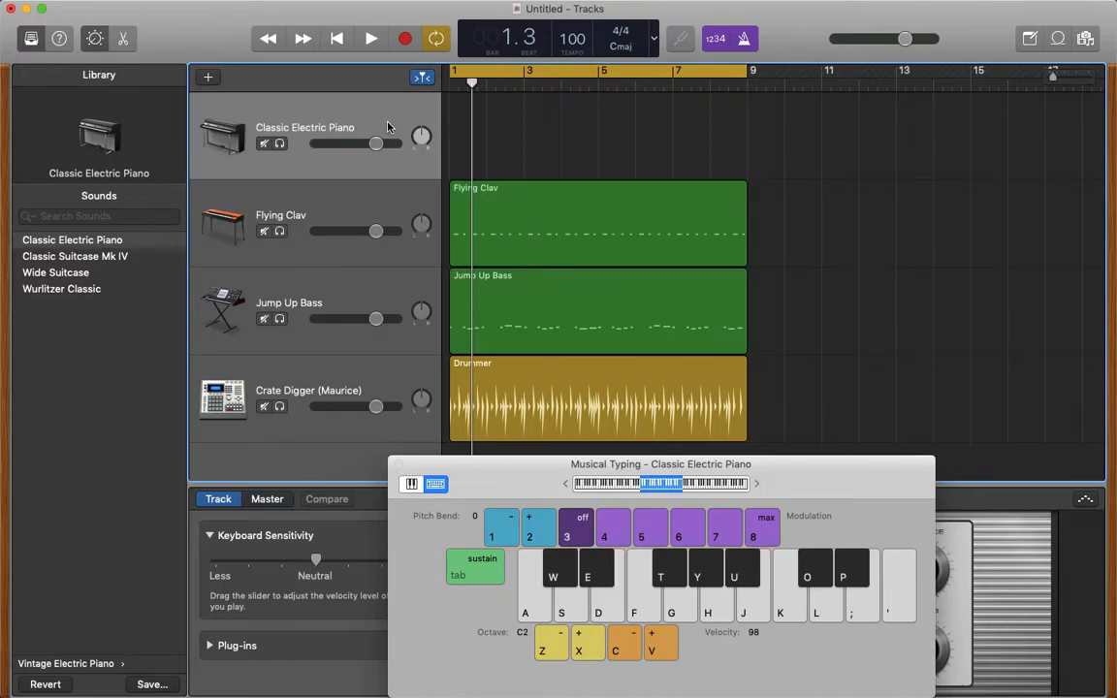
- Search the sound library for "night" and assign the Night Drive sound to the new track
left_click(84, 219)
type("night")
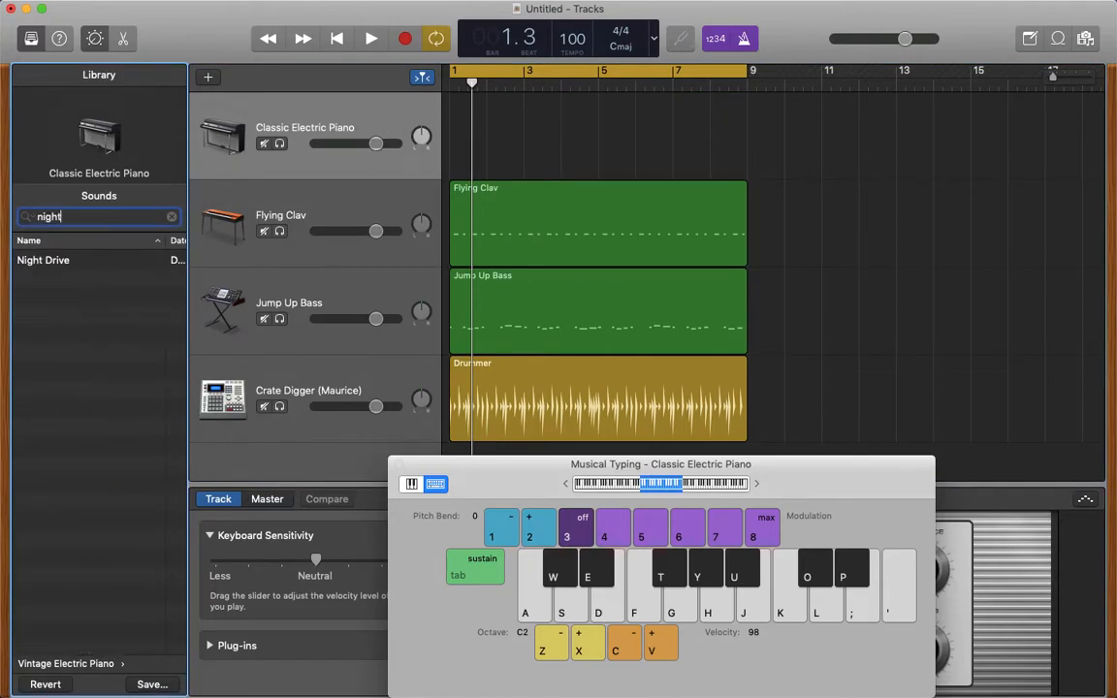
left_click(60, 260)
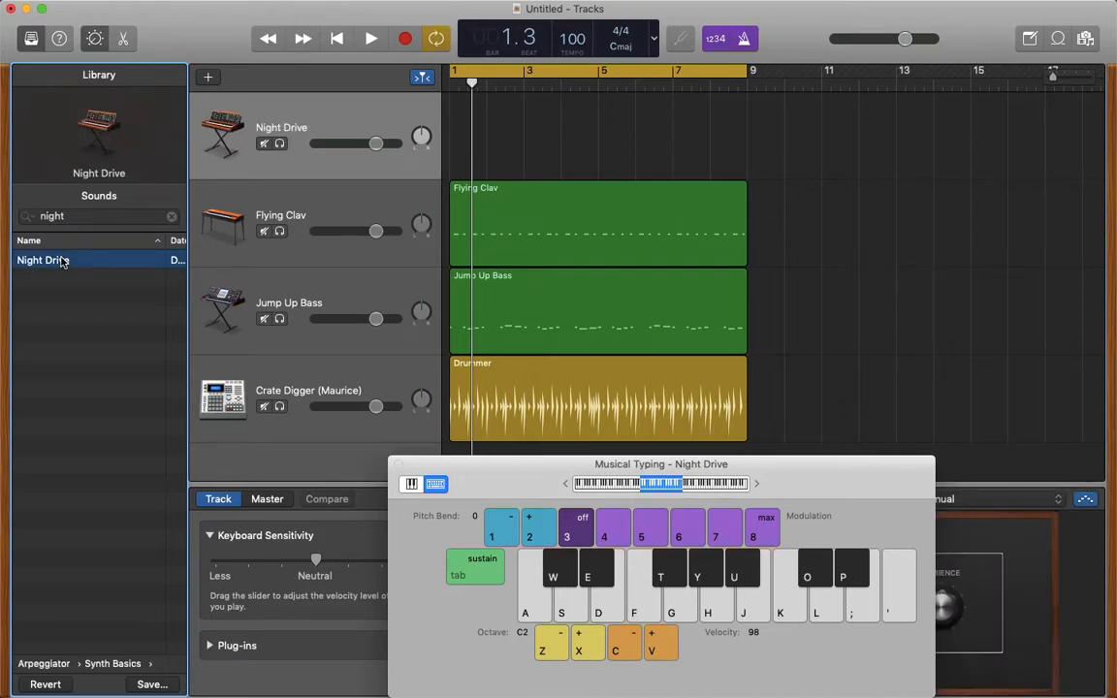
- Raise the Musical Typing octave to C4 and try out a melody of G, A# and high D with Night Drive
key("g")
key("g")
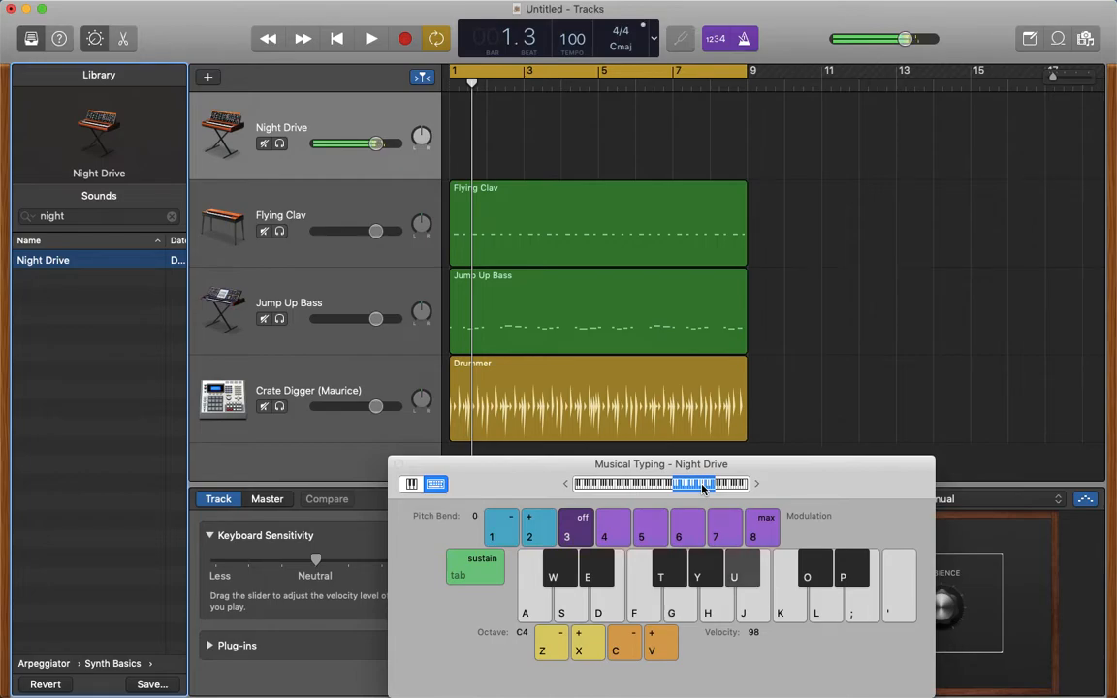
key("g")
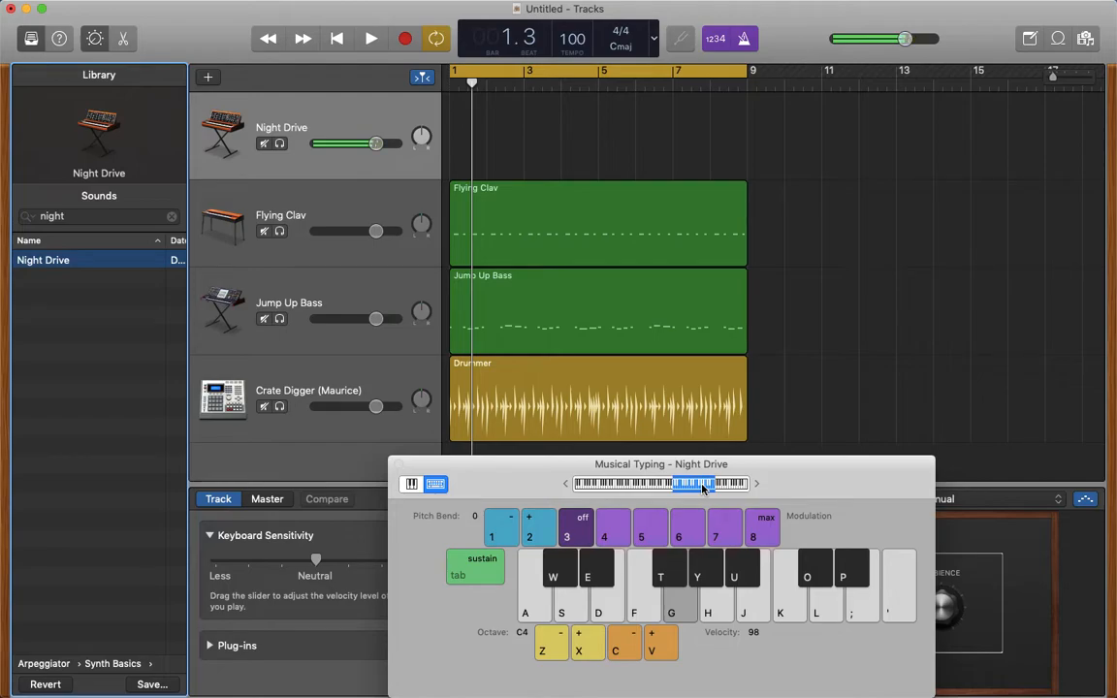
key("l")
key("g")
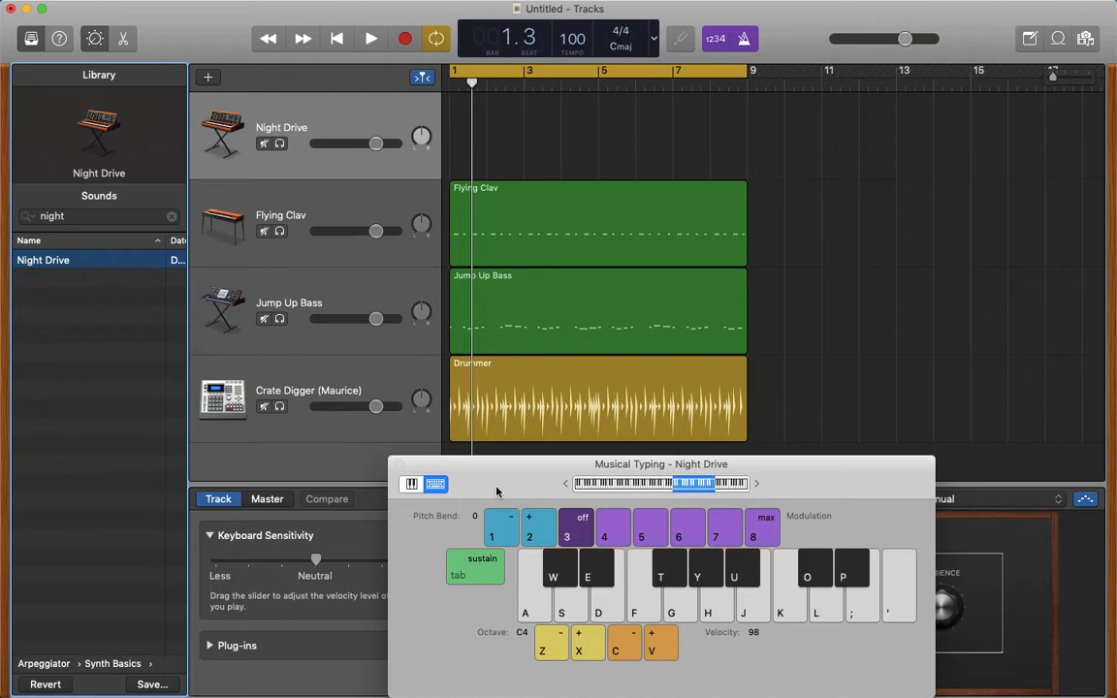
key("g")
- Play the arrangement from the beginning while rehearsing the G, A#, G, D melody on Night Drive
left_click(337, 48)
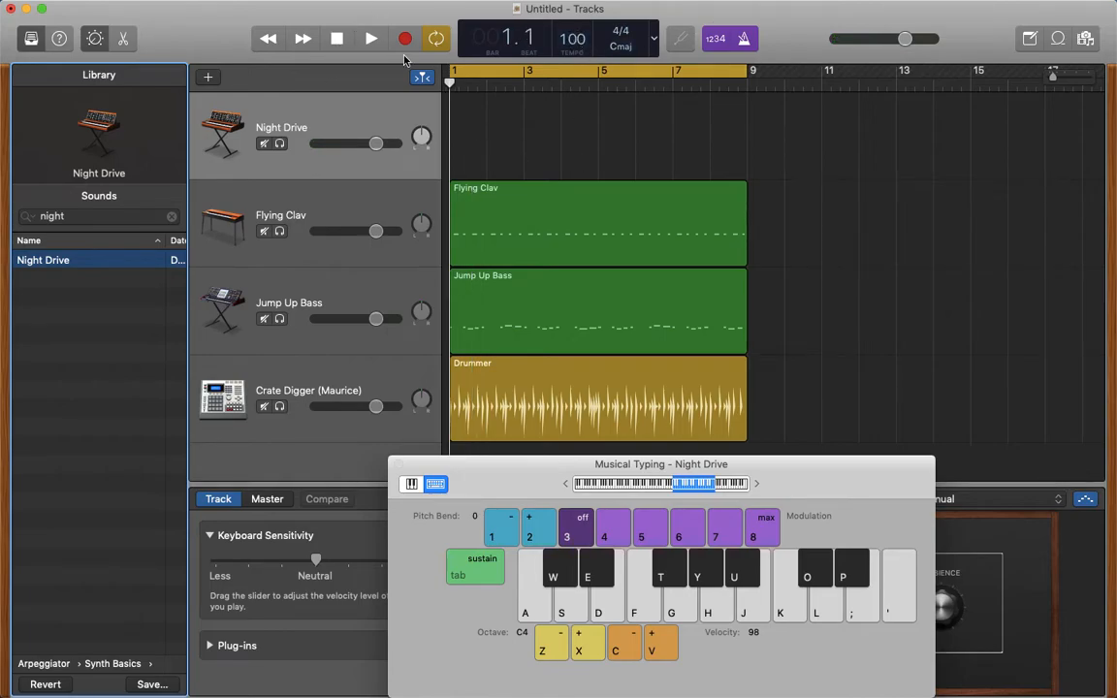
left_click(372, 40)
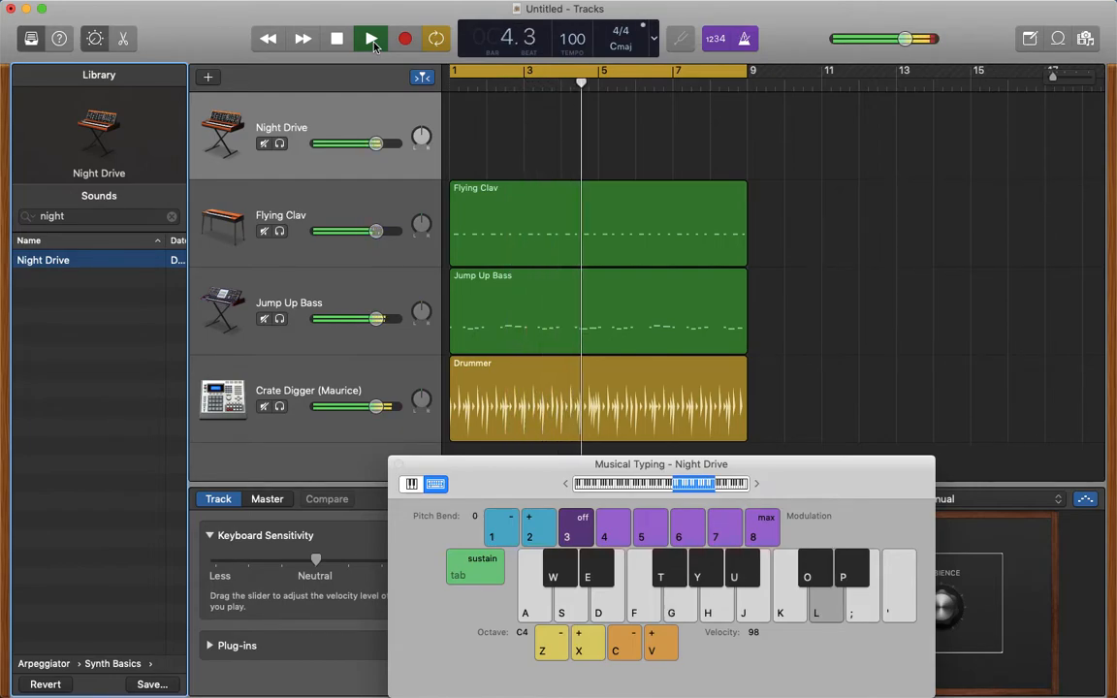
key("l")
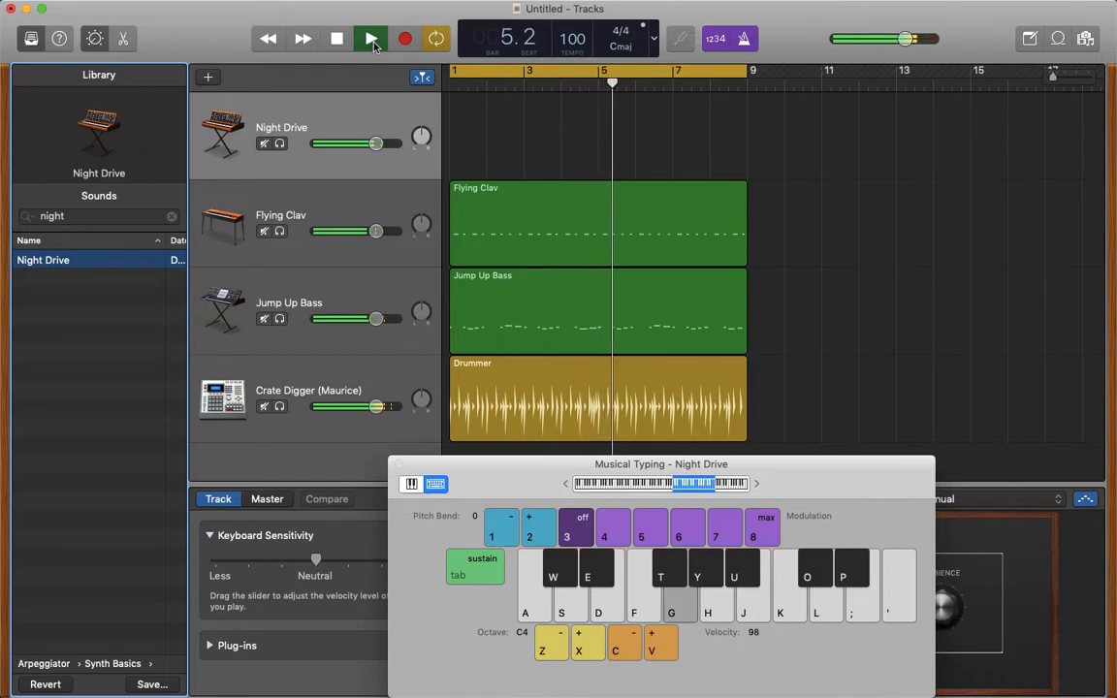
key("g")
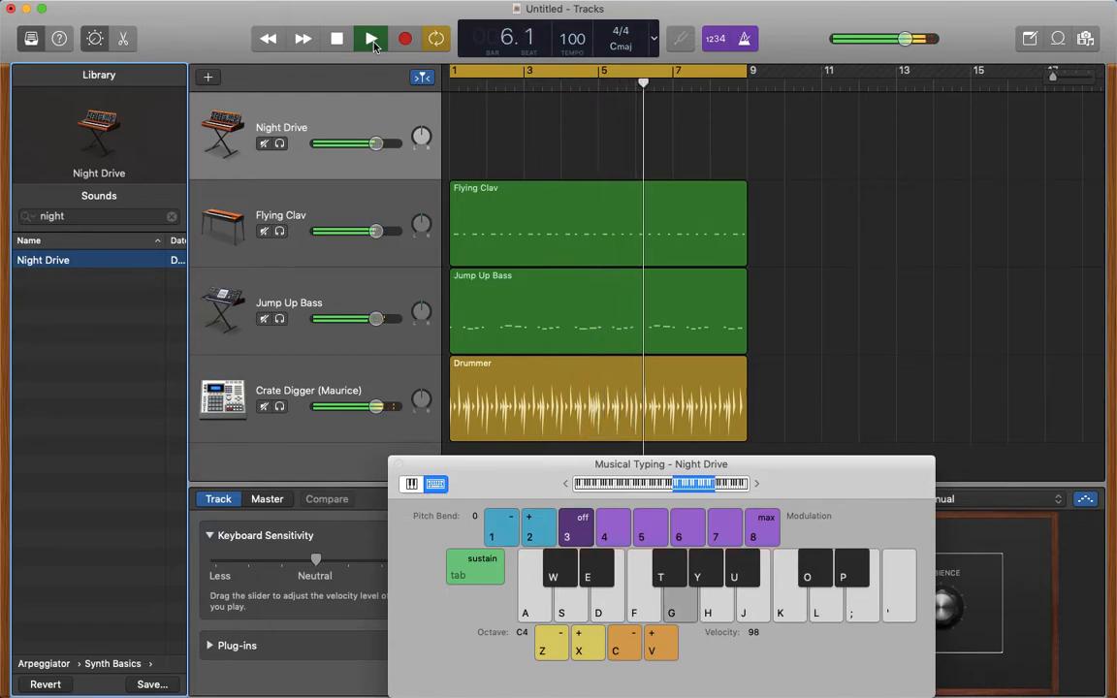
key("u")
key("g")
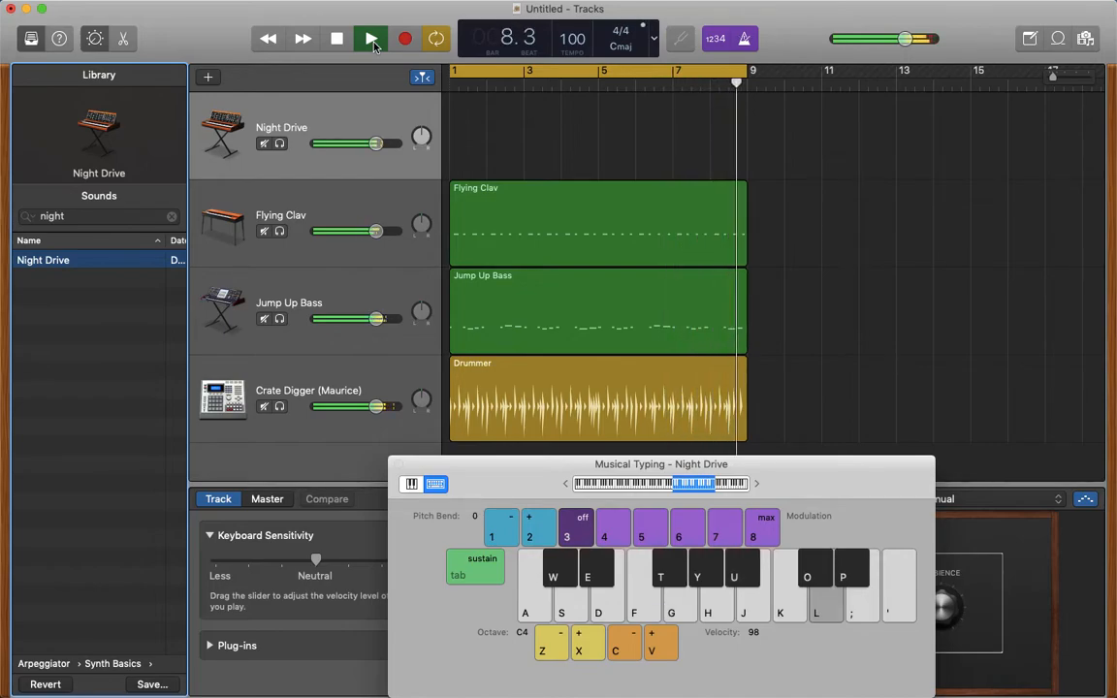
left_click(372, 39)
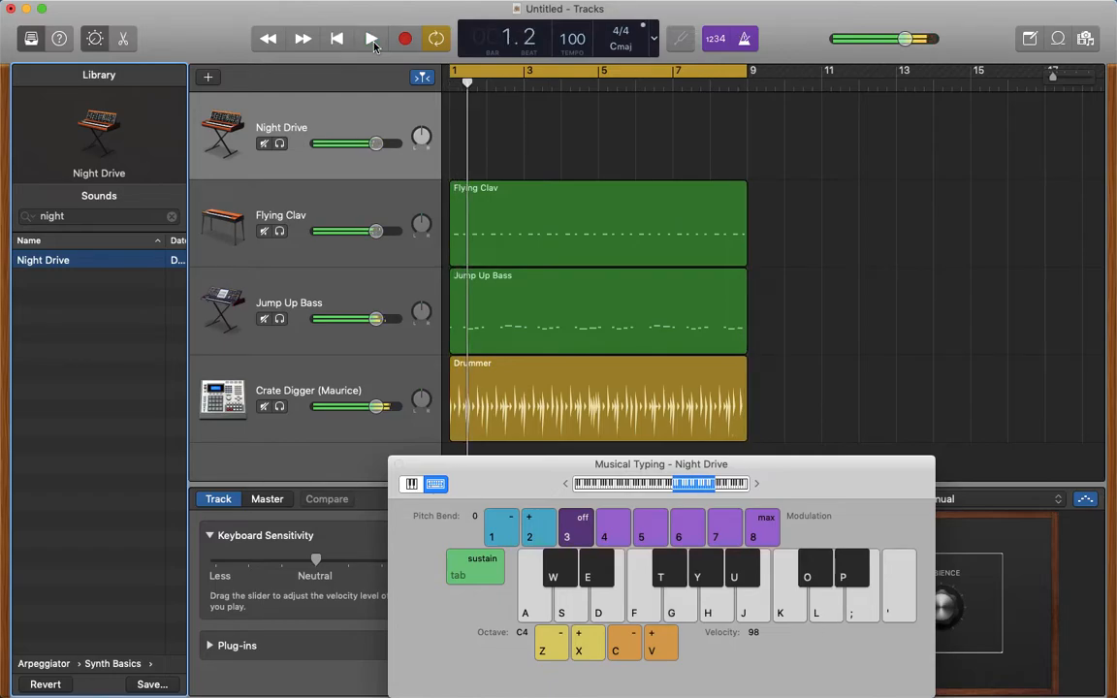
- Record the G, A#, G, D melody on the Night Drive track from bar 1 across all eight bars
mouse_move(212, 8)
left_click(337, 37)
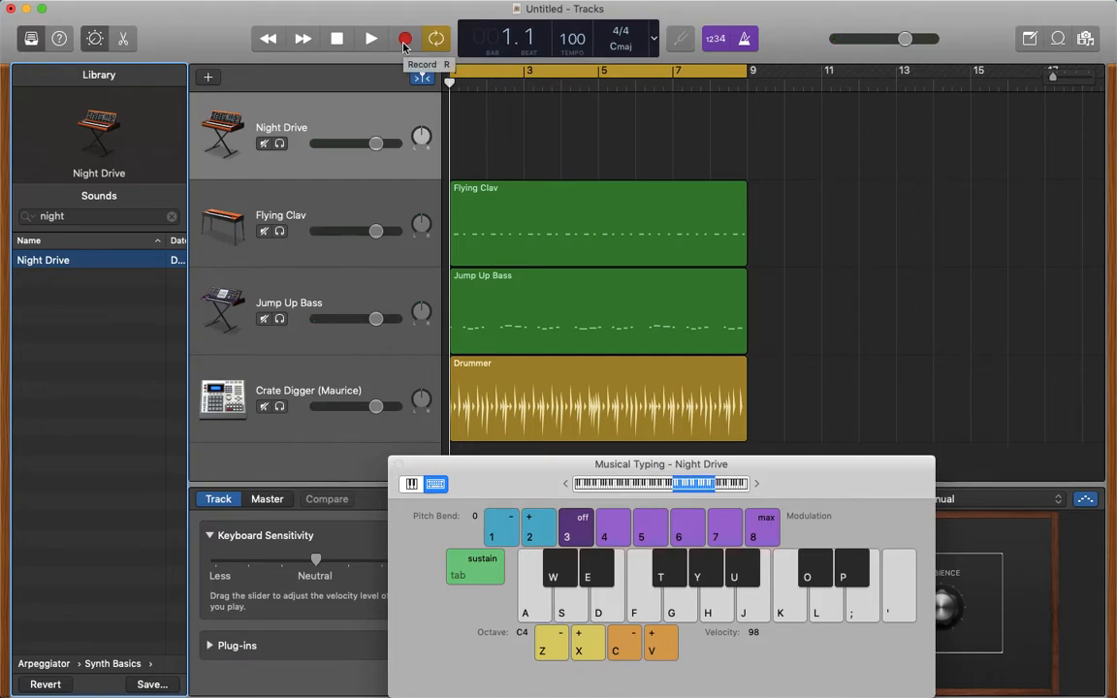
left_click(406, 38)
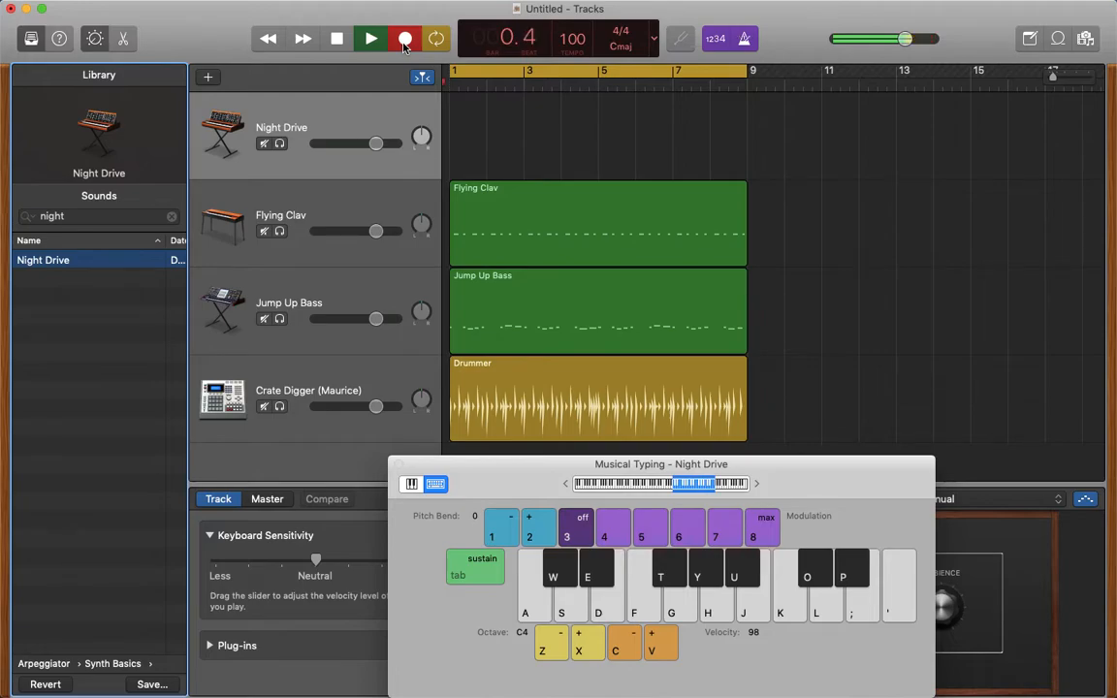
key("g")
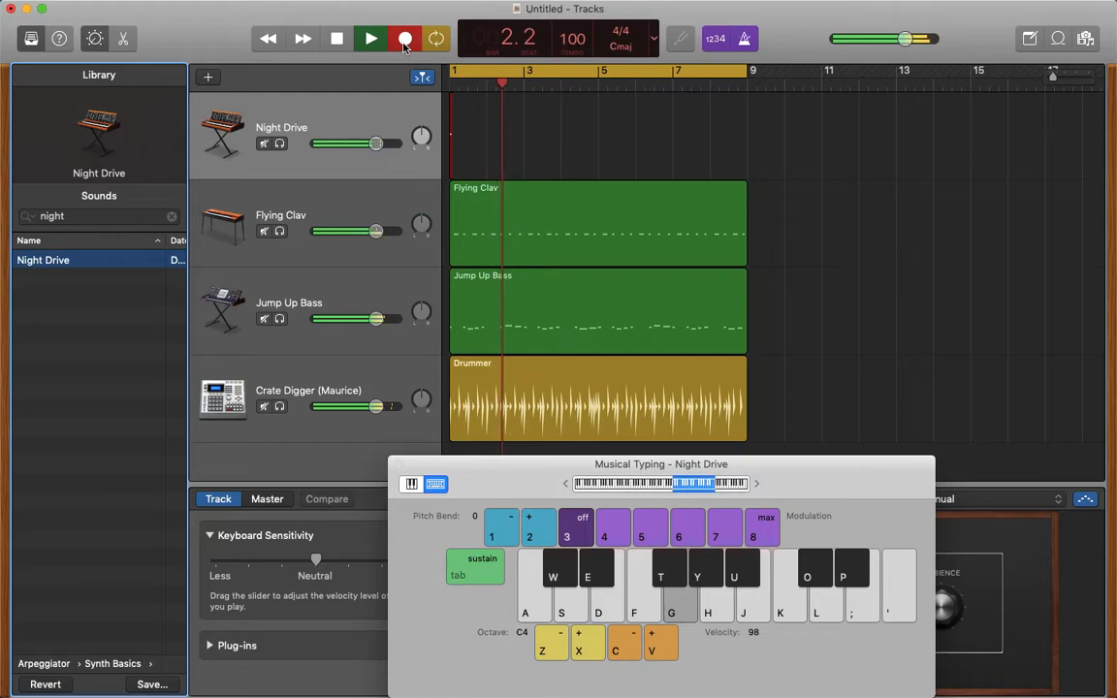
key("u")
key("g")
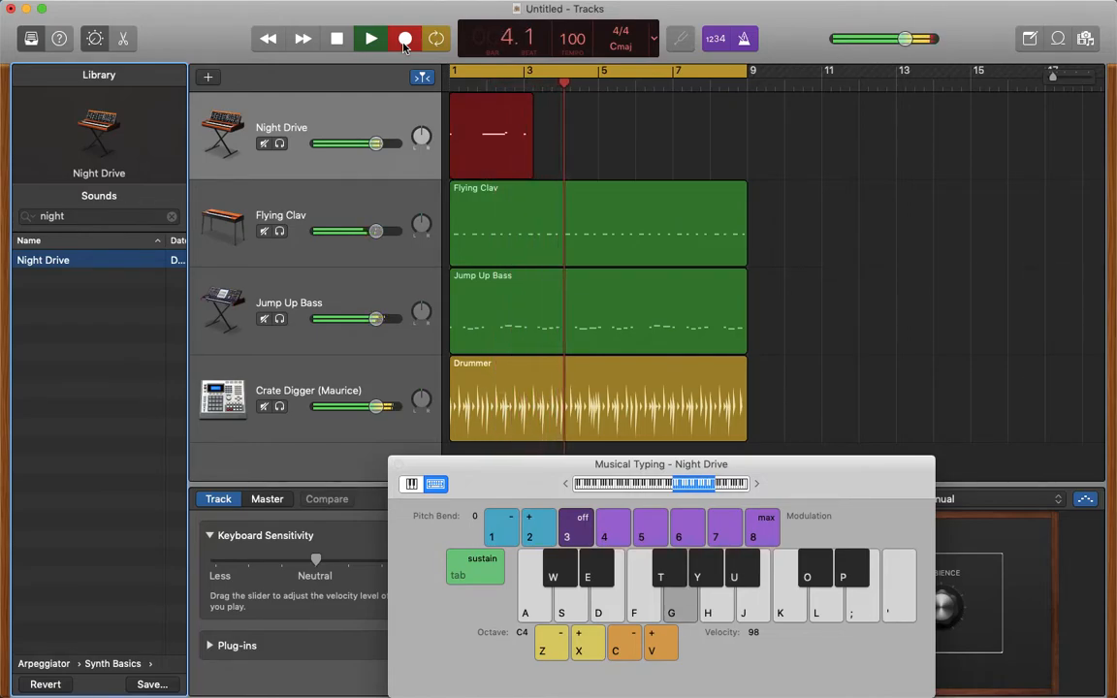
key("l")
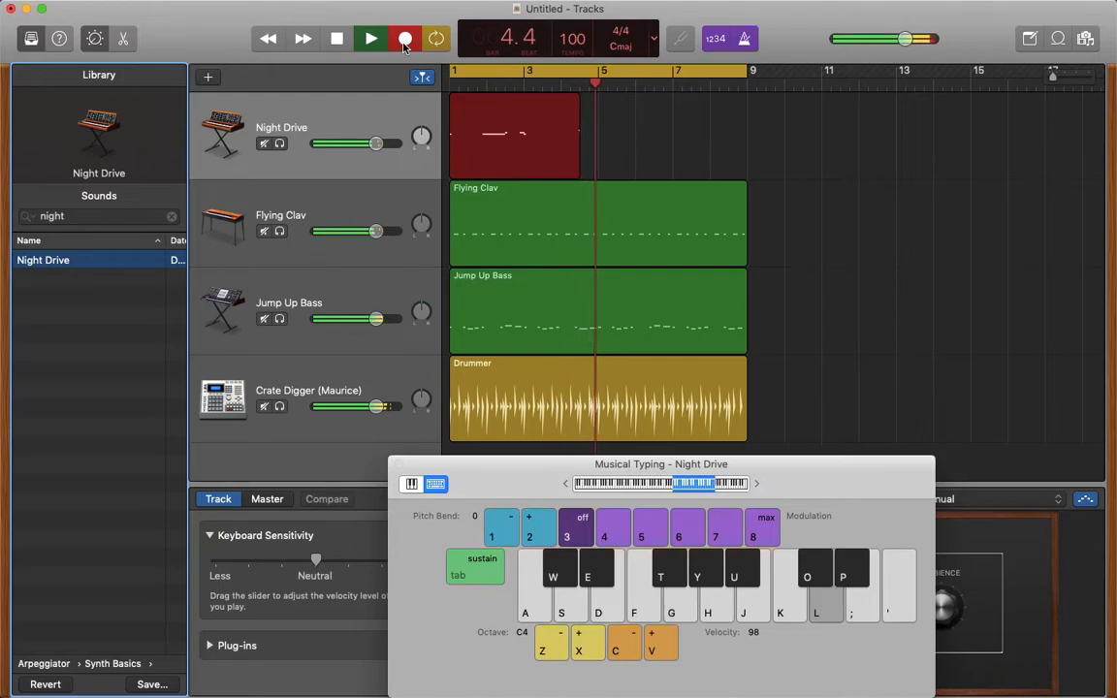
key("g")
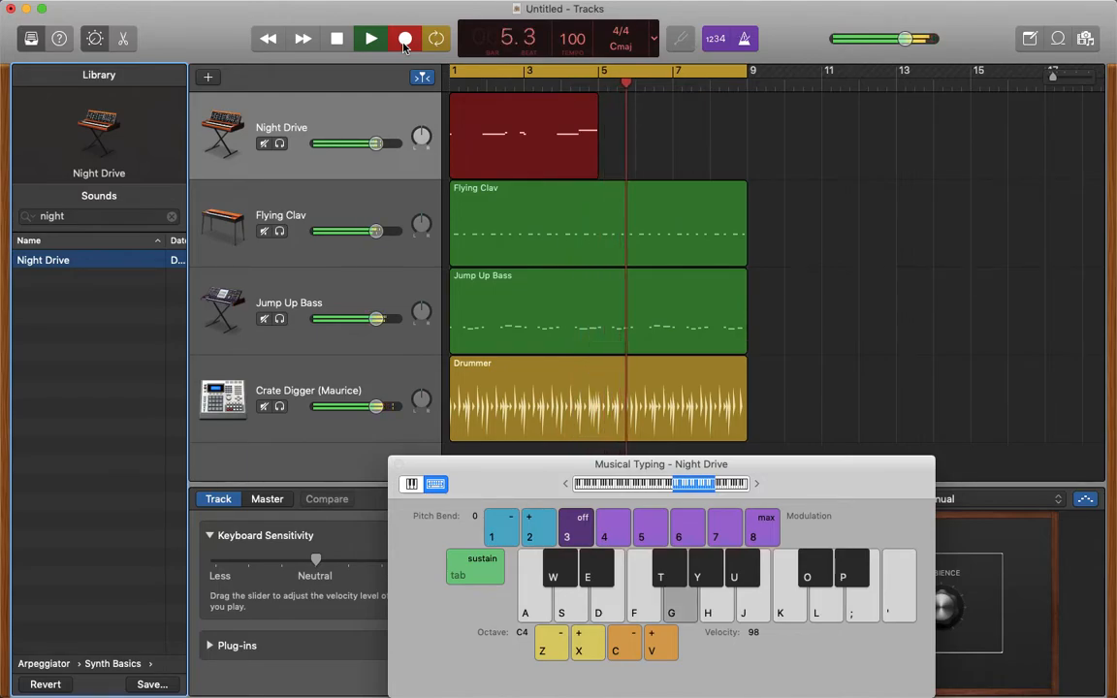
key("u")
key("g")
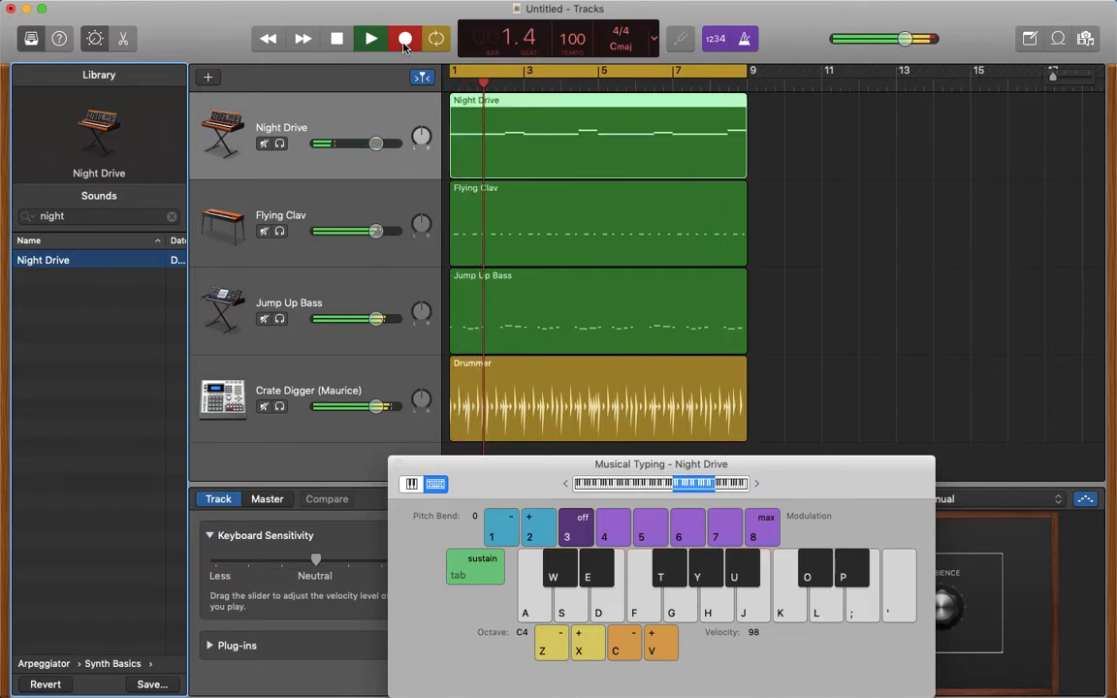
- Let the melody replay in the cycle, move the Musical Typing window clear of the editor area and stop the recording
key("u")
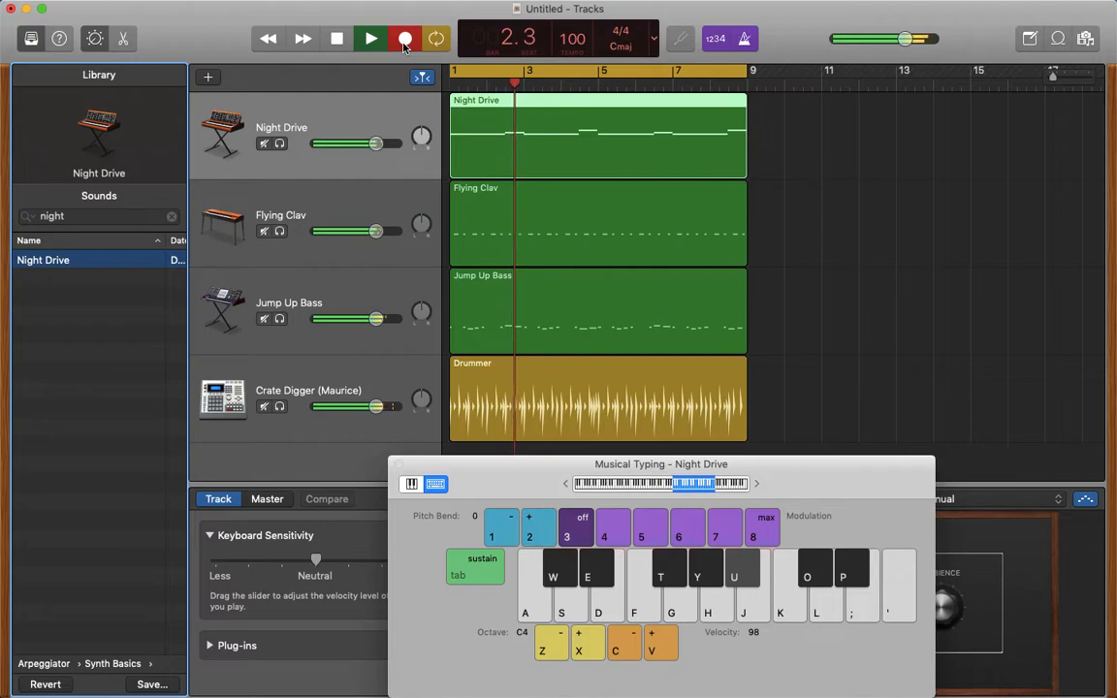
key("g")
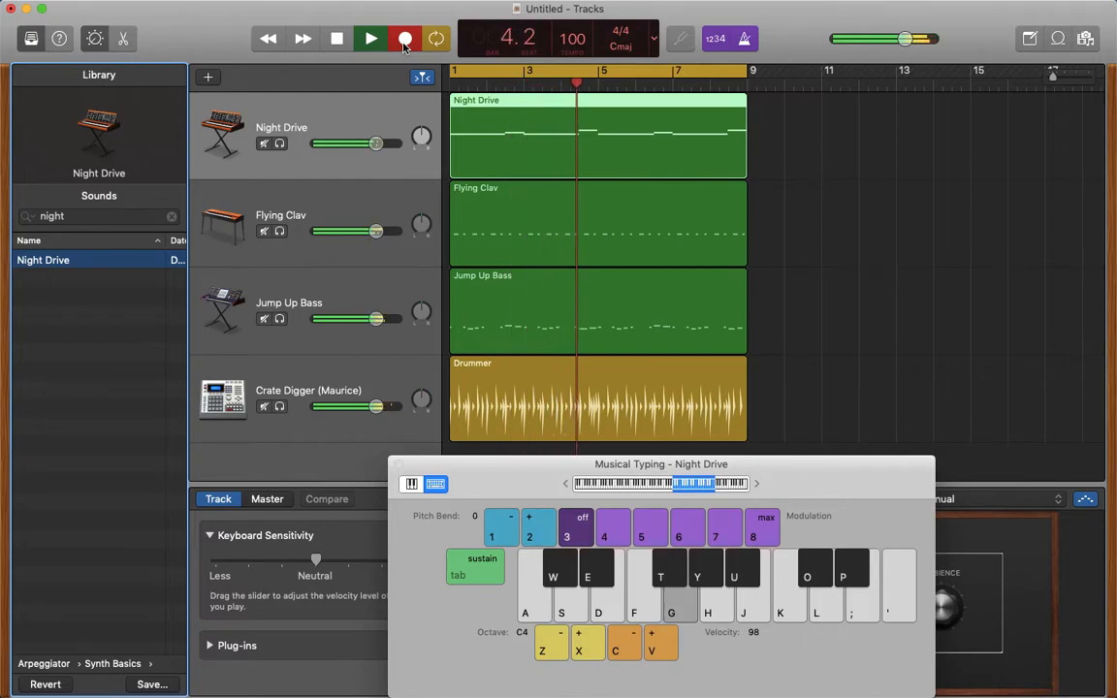
key("l")
left_click_drag(500, 467, 924, 243)
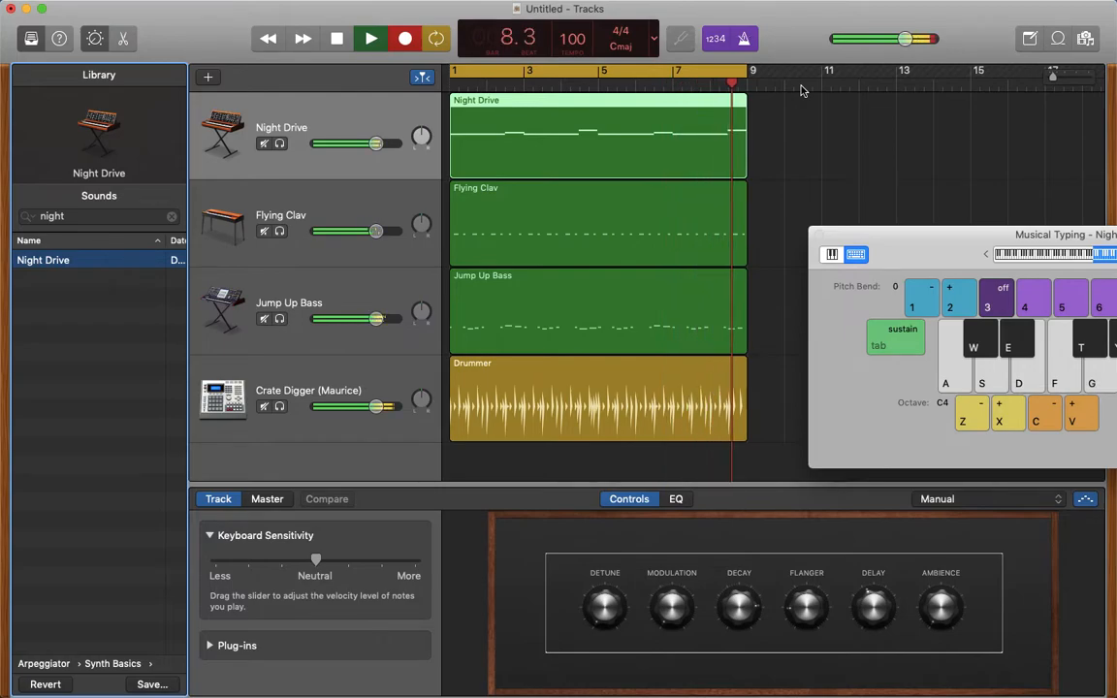
key("space")
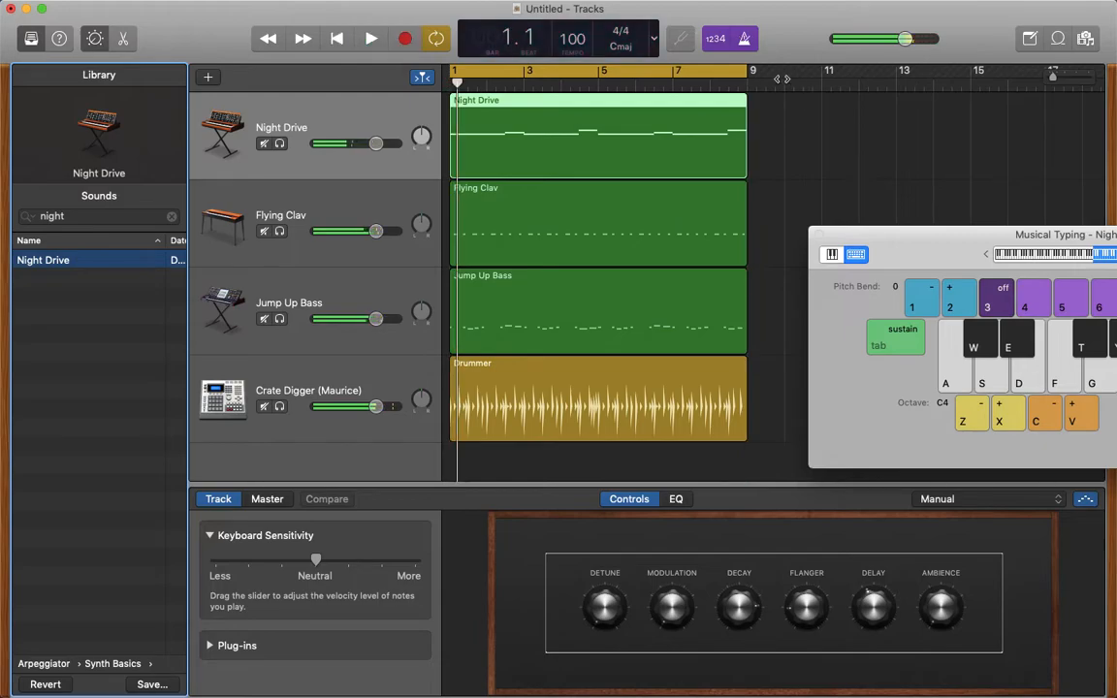
- Open the Night Drive region in the Piano Roll, move its first note's start slightly later and play the arrangement through
double_click(488, 127)
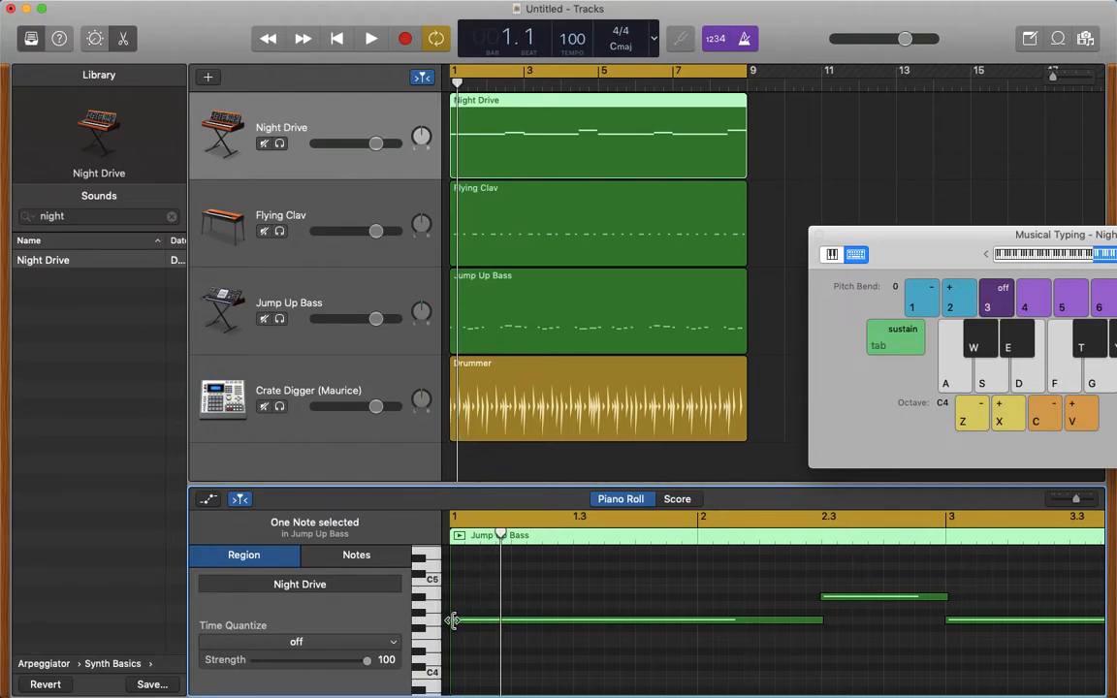
left_click_drag(453, 620, 482, 621)
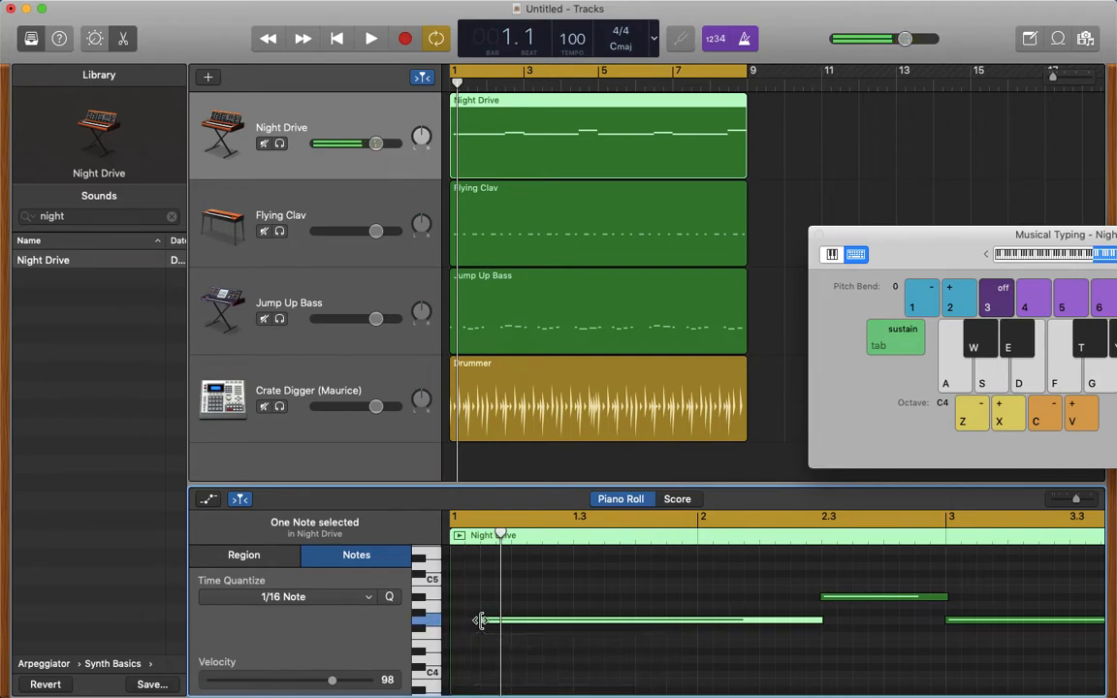
left_click(336, 38)
key("space")
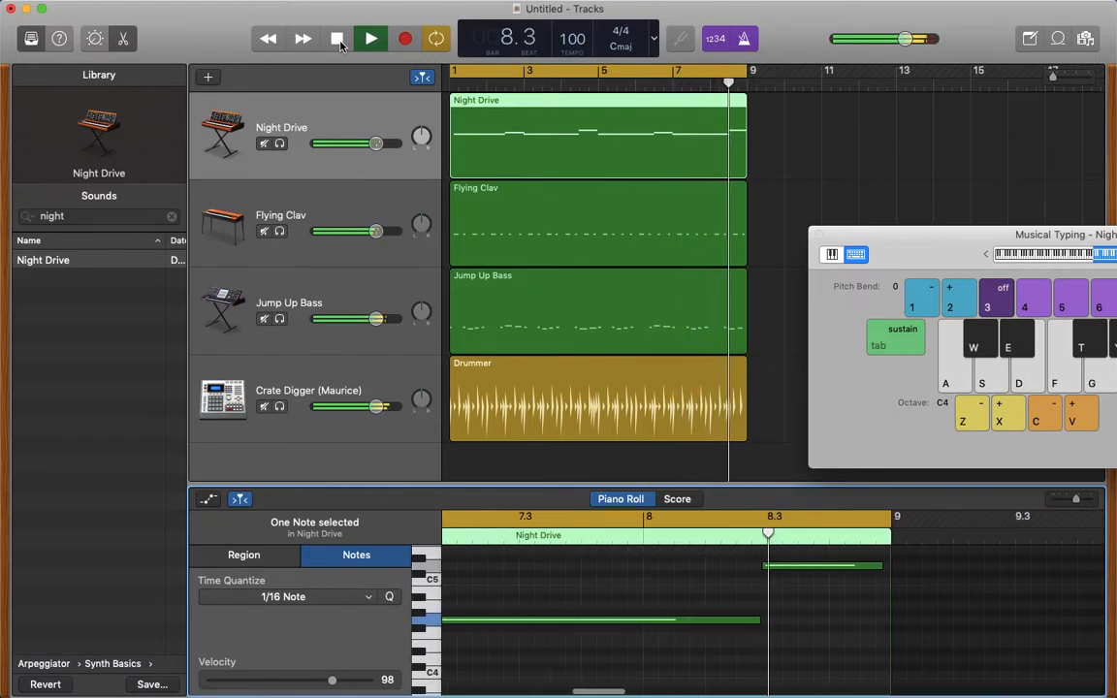
left_click(340, 43)
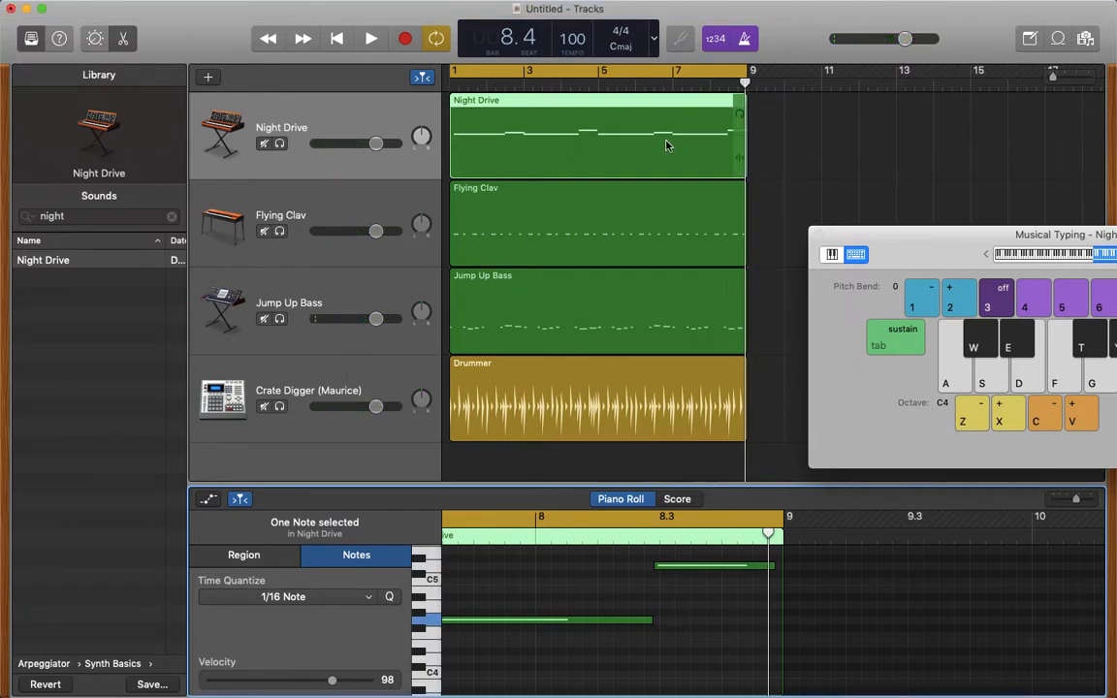
- Save the project as "Grade Tutorial" in the GarageBand folder
mouse_move(216, 7)
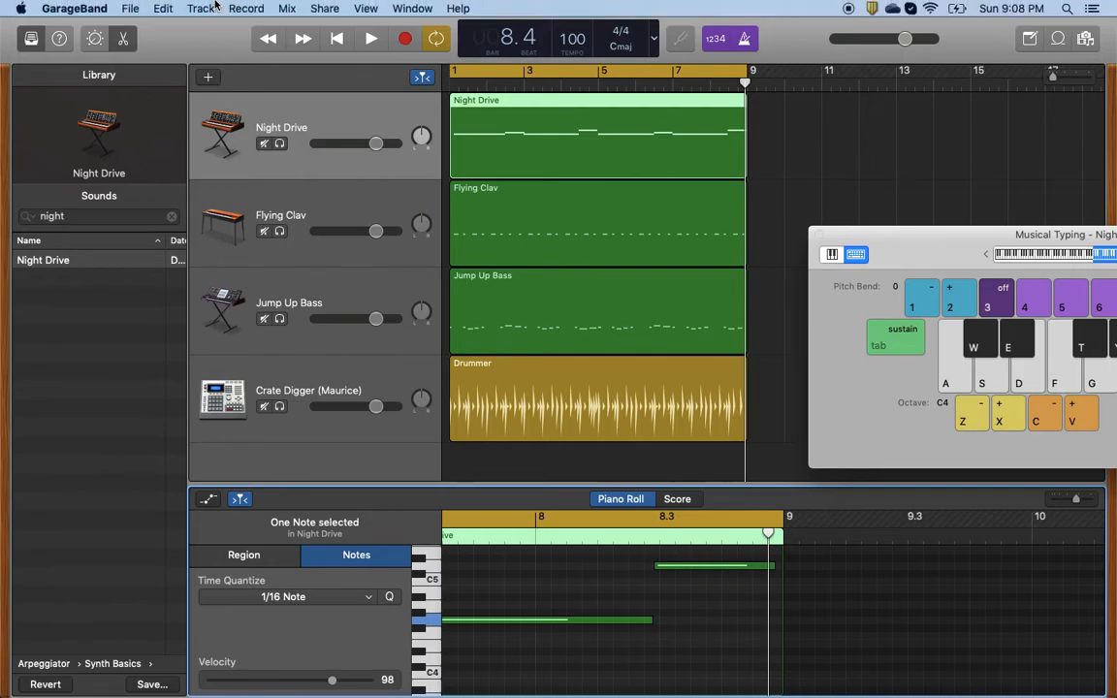
left_click(130, 10)
left_click(165, 126)
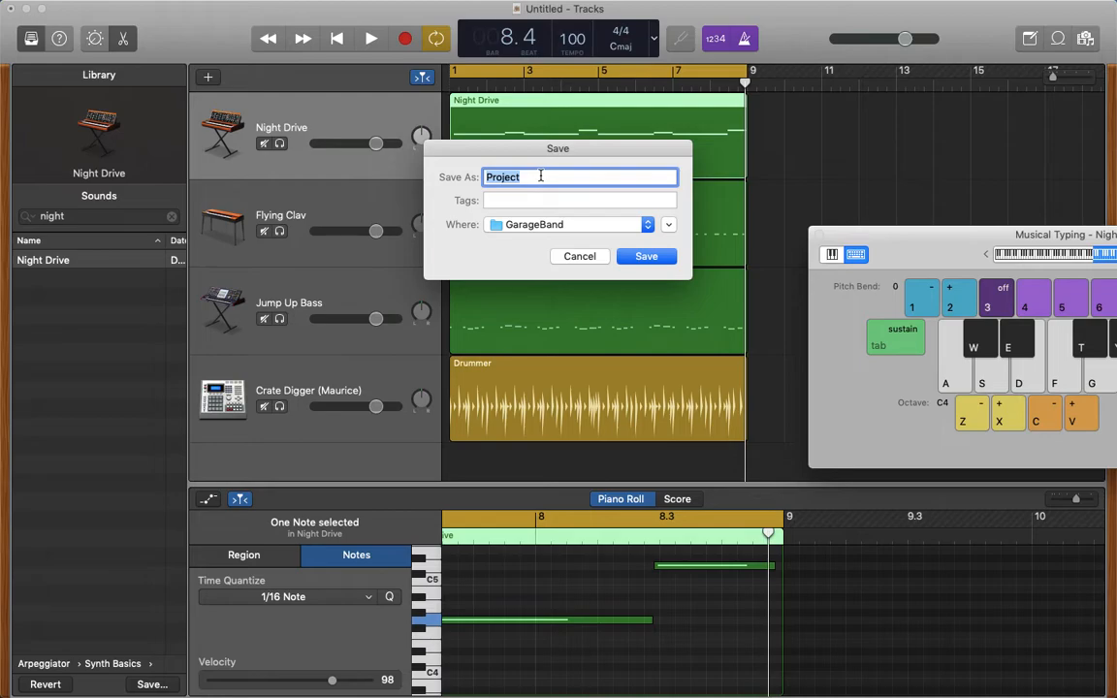
type("Grade Tutorial")
left_click(672, 258)
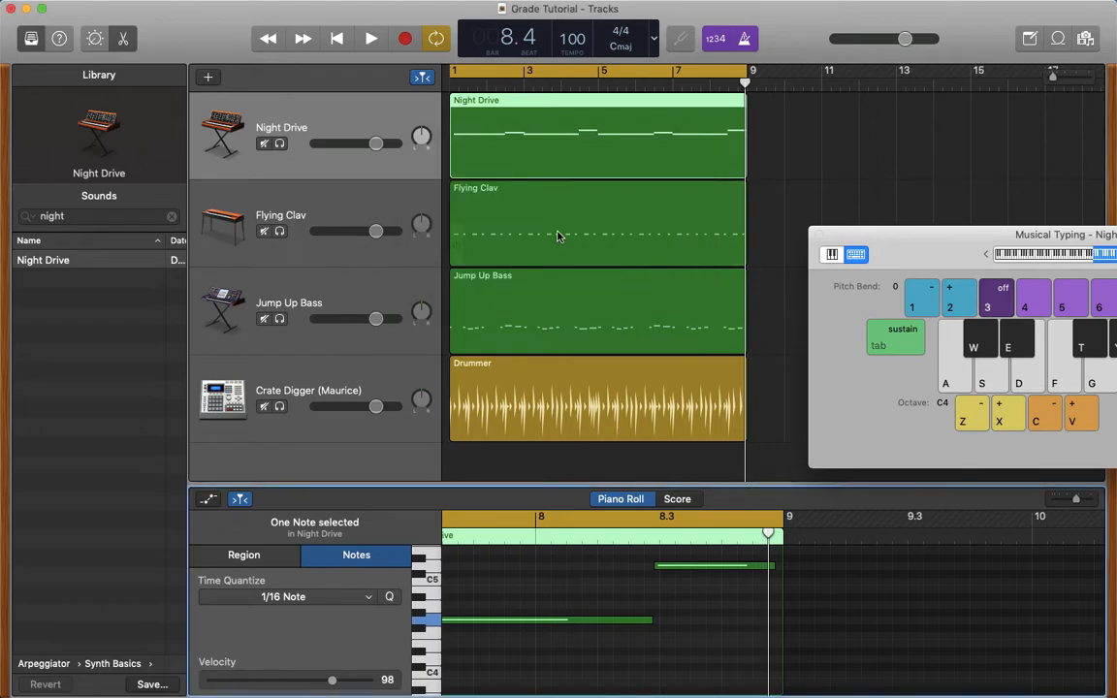
- Turn off the cycle area and loop the Drummer region to just past bar 17
left_click_drag(890, 235, 662, 483)
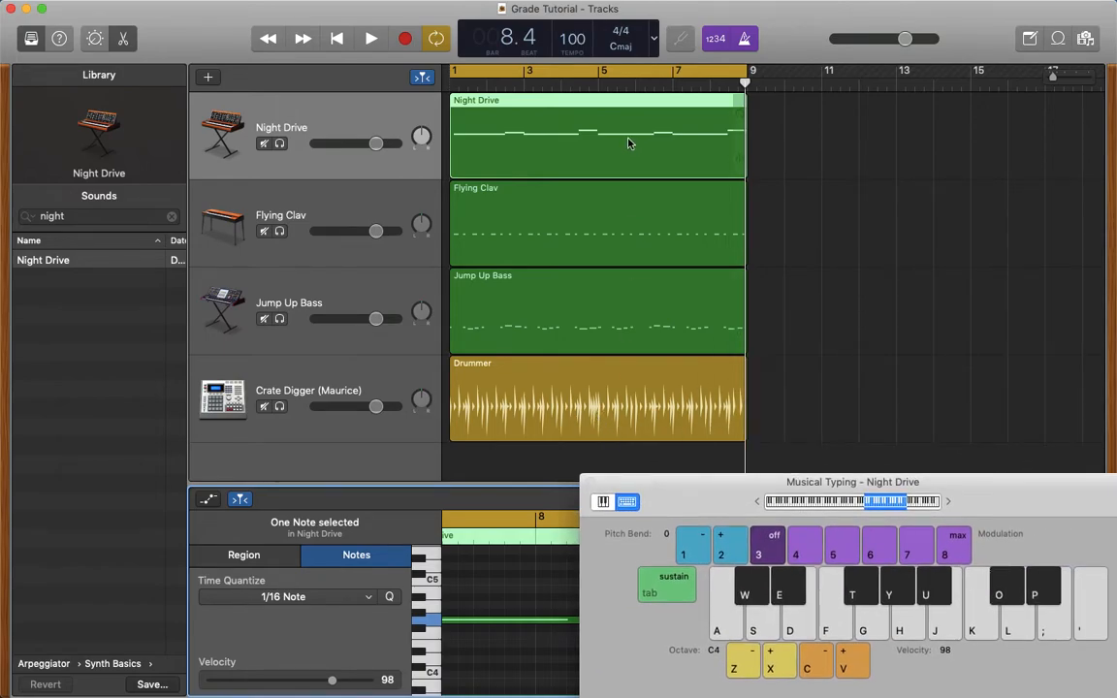
left_click(650, 75)
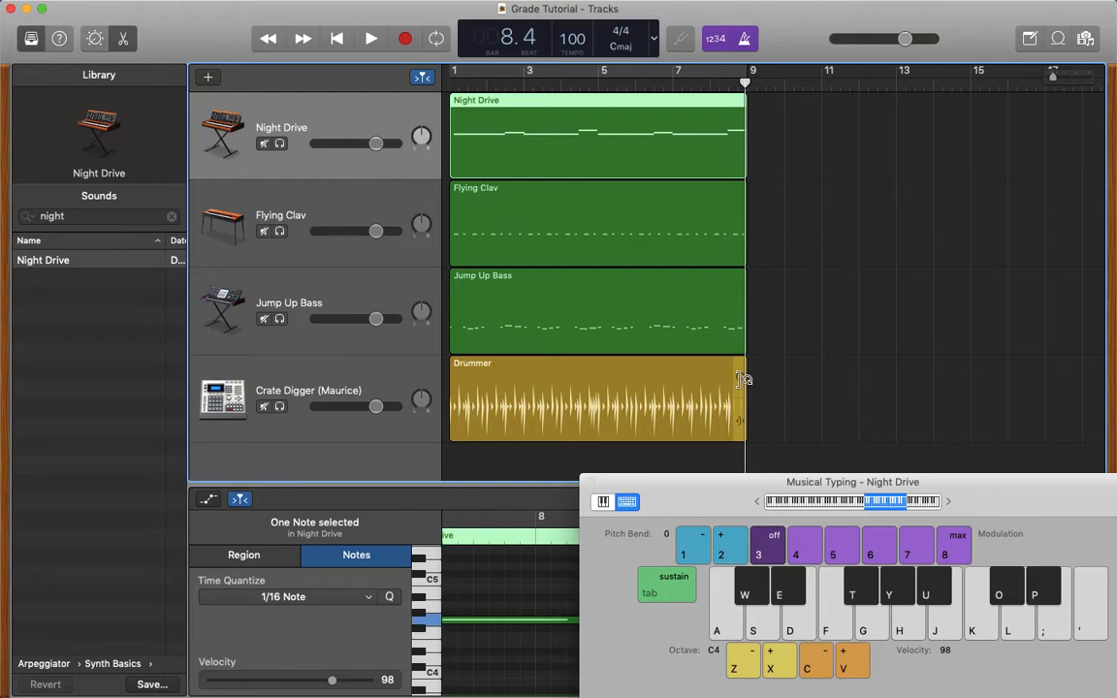
left_click_drag(743, 378, 1060, 379)
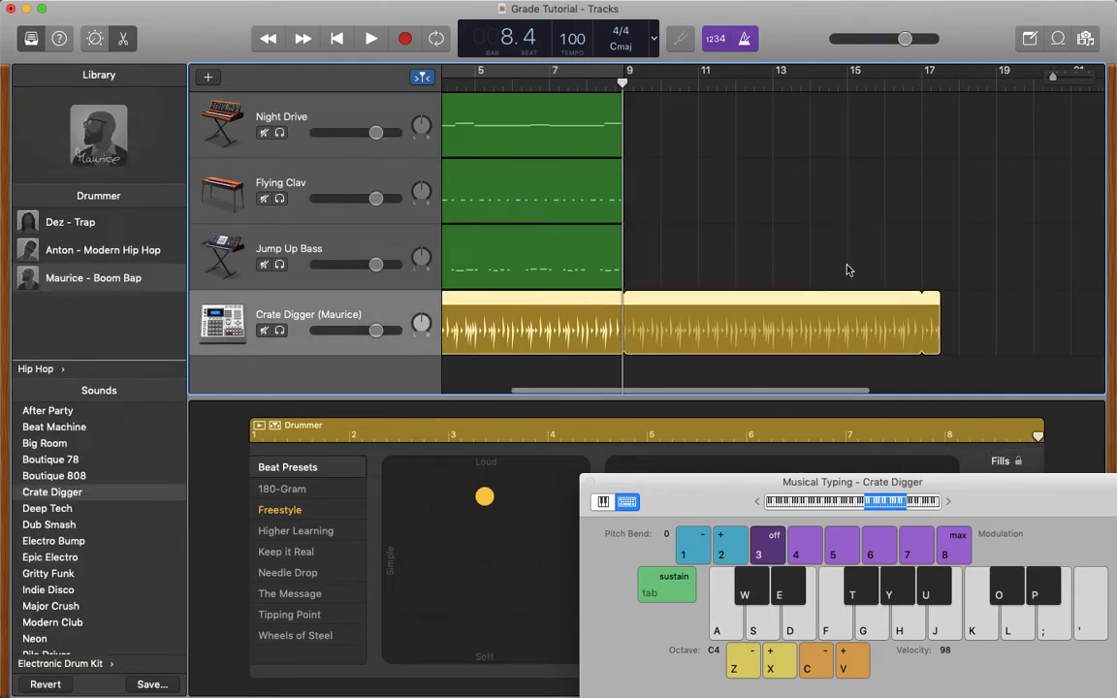
scroll(847, 270, "right", 5)
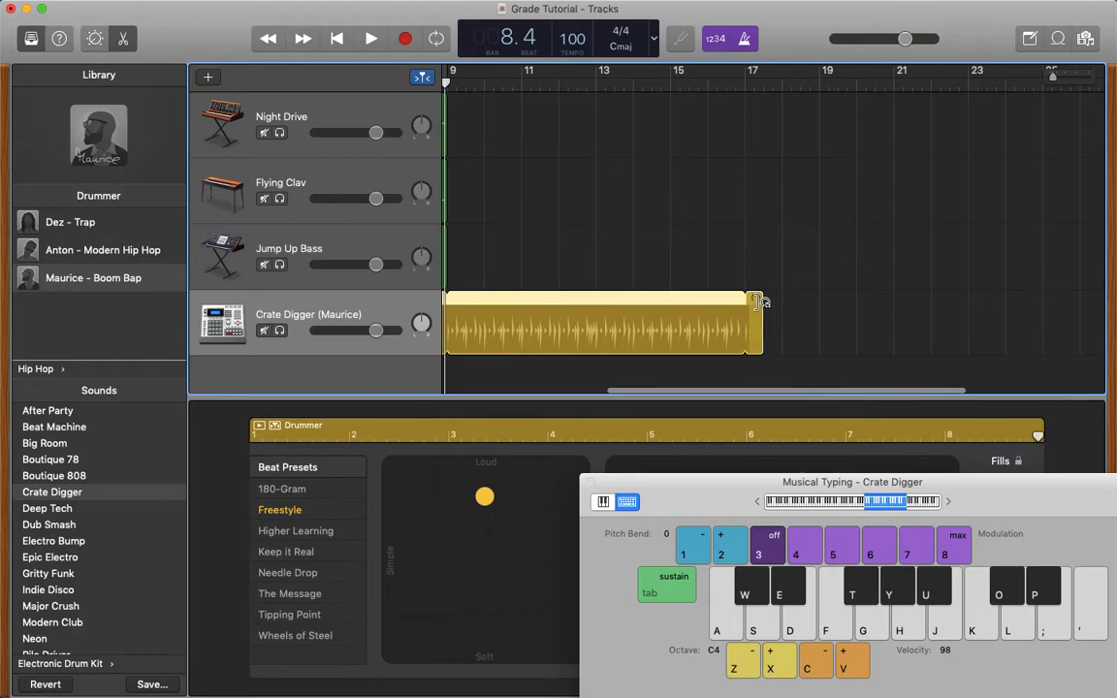
- Extend the Drummer region's loop to about bar 25
left_click(744, 292)
left_click_drag(763, 308, 992, 305)
scroll(992, 306, "right", 4)
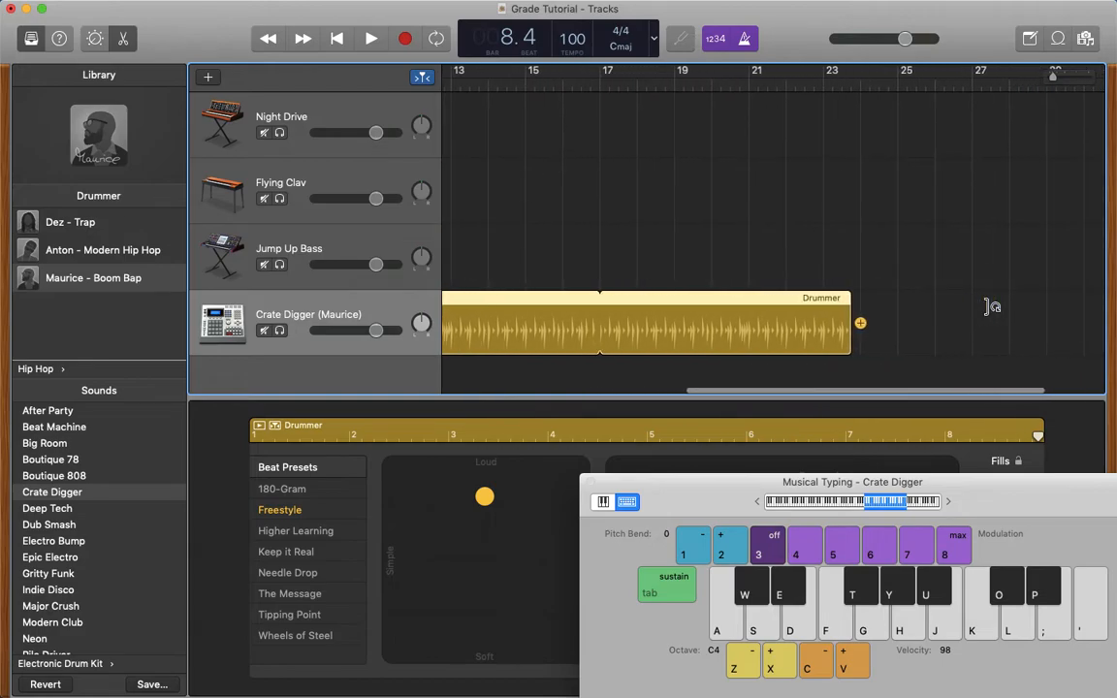
scroll(984, 309, "right", 2)
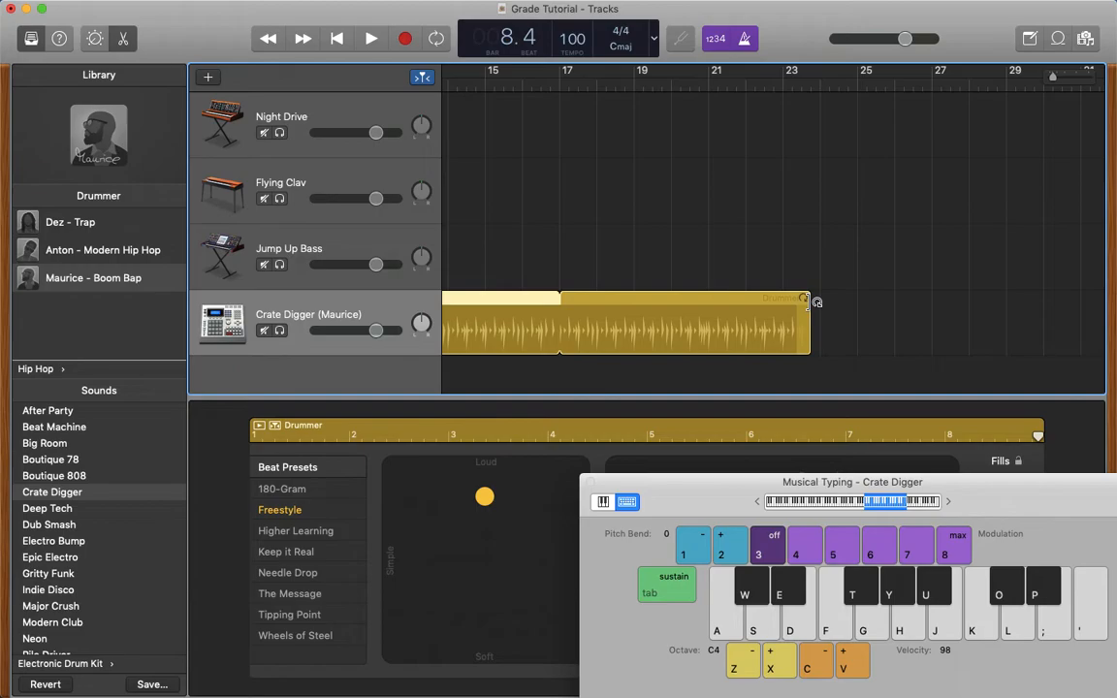
left_click(817, 303)
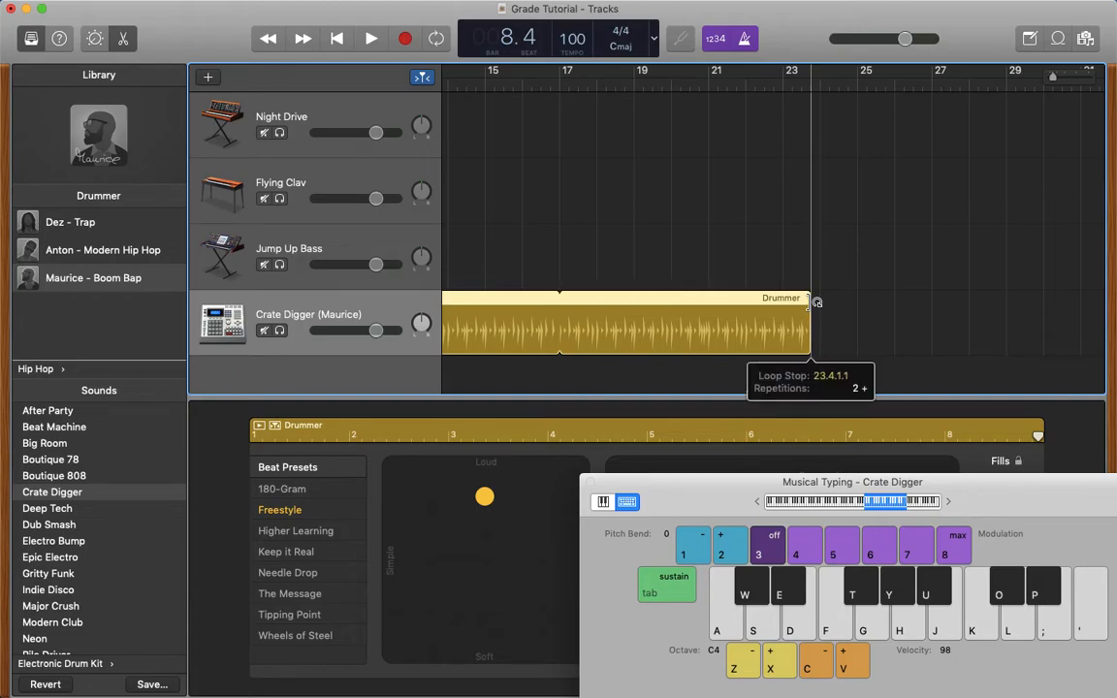
left_click_drag(811, 302, 857, 289)
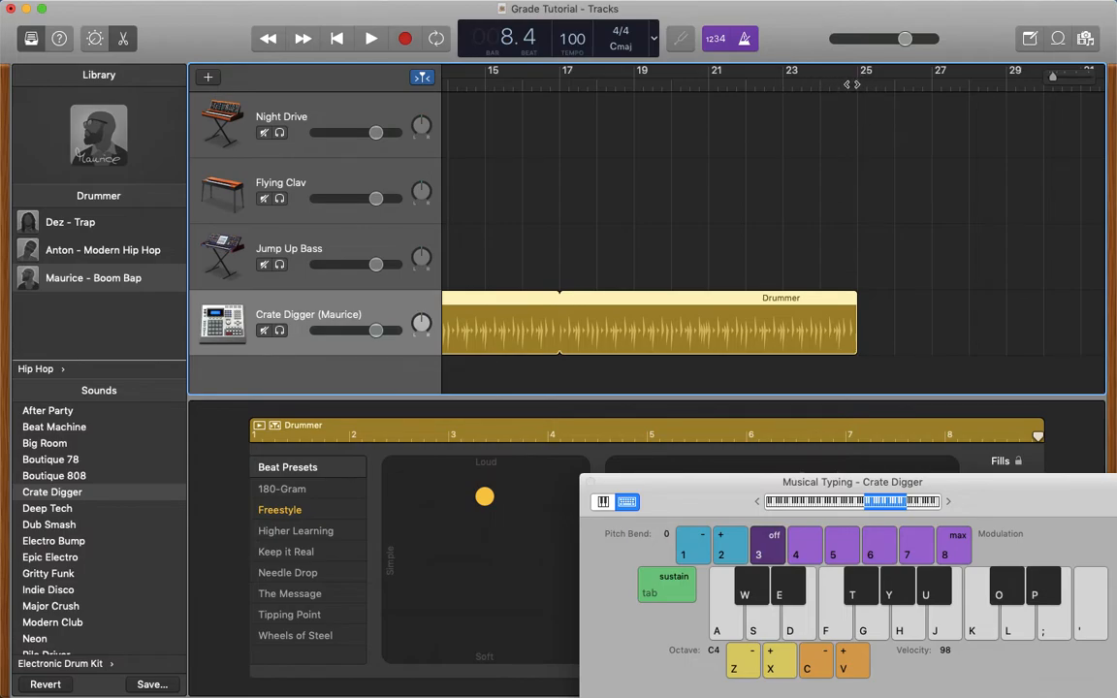
- Move the Jump Up Bass region to start at bar 9 and loop it to bar 25, matching the Drummer region's end
scroll(807, 203, "left", 15)
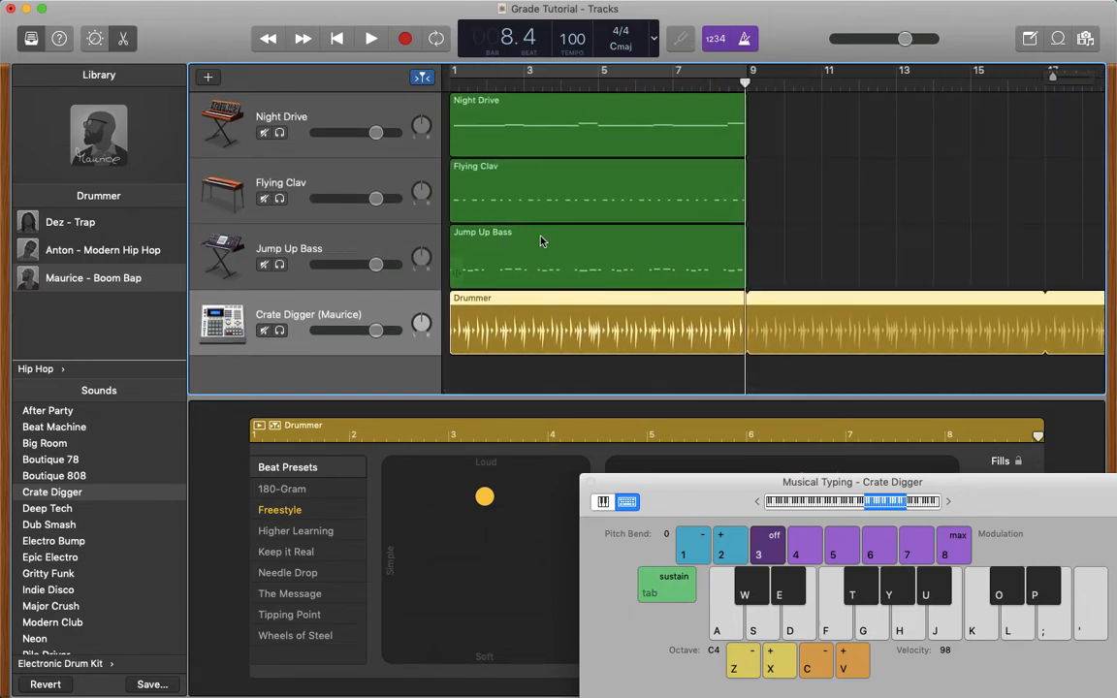
left_click_drag(541, 246, 839, 246)
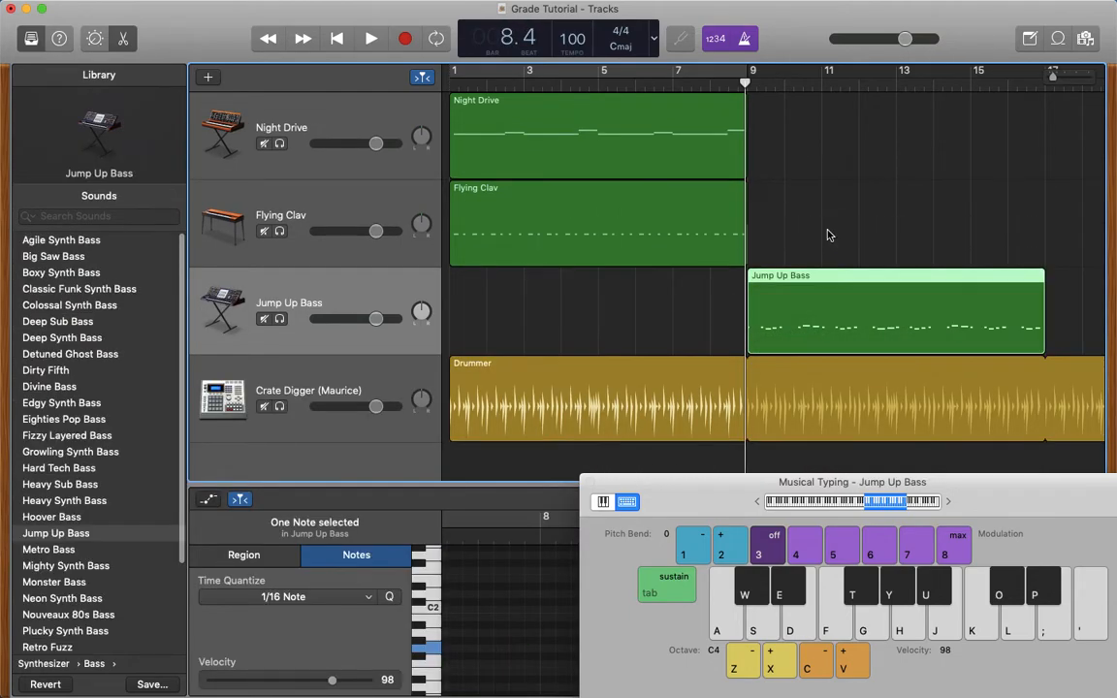
scroll(829, 237, "right", 10)
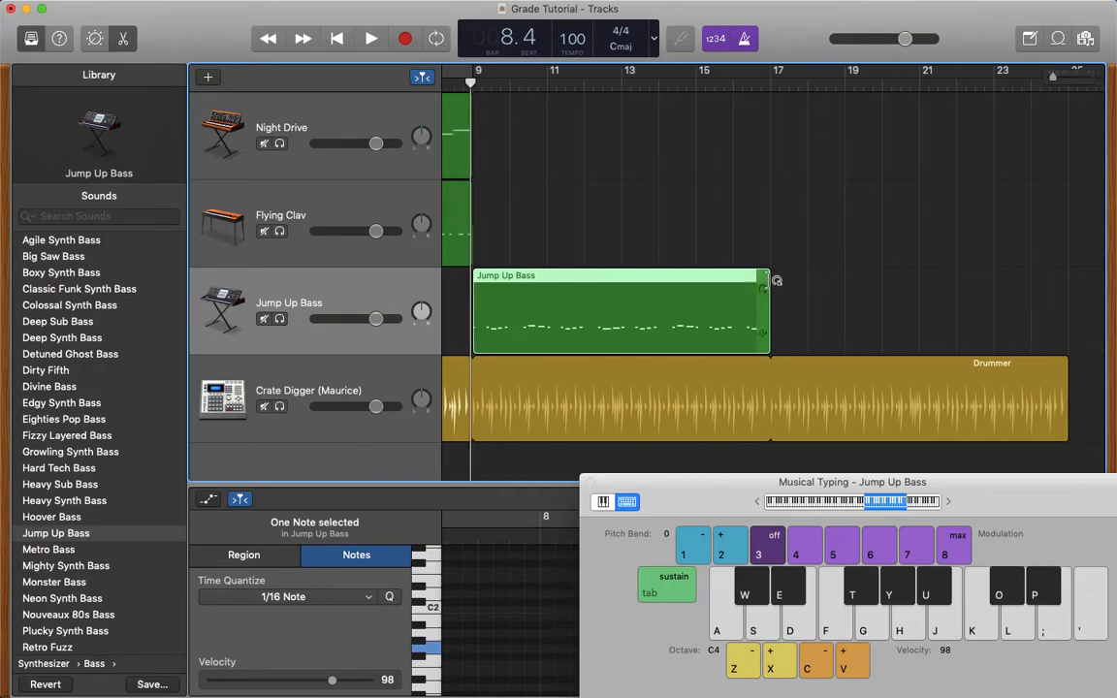
left_click_drag(775, 281, 1074, 278)
- Move the Flying Clav region to start at bar 13 and loop it to bar 25
scroll(828, 192, "left", 10)
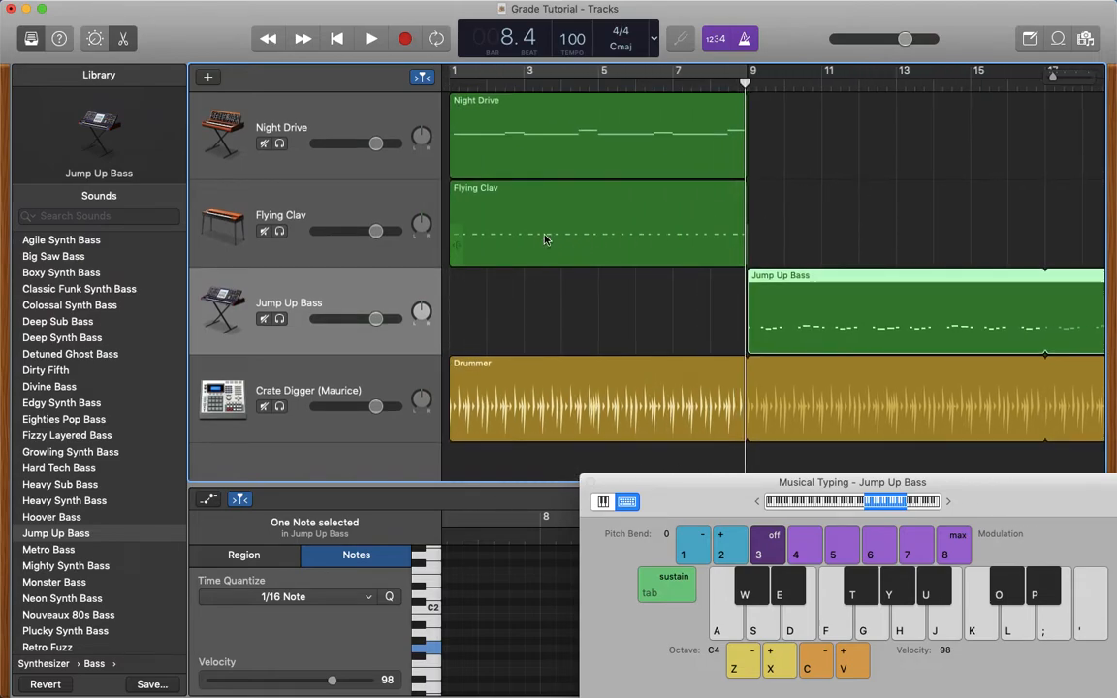
left_click_drag(537, 208, 979, 227)
scroll(805, 250, "right", 5)
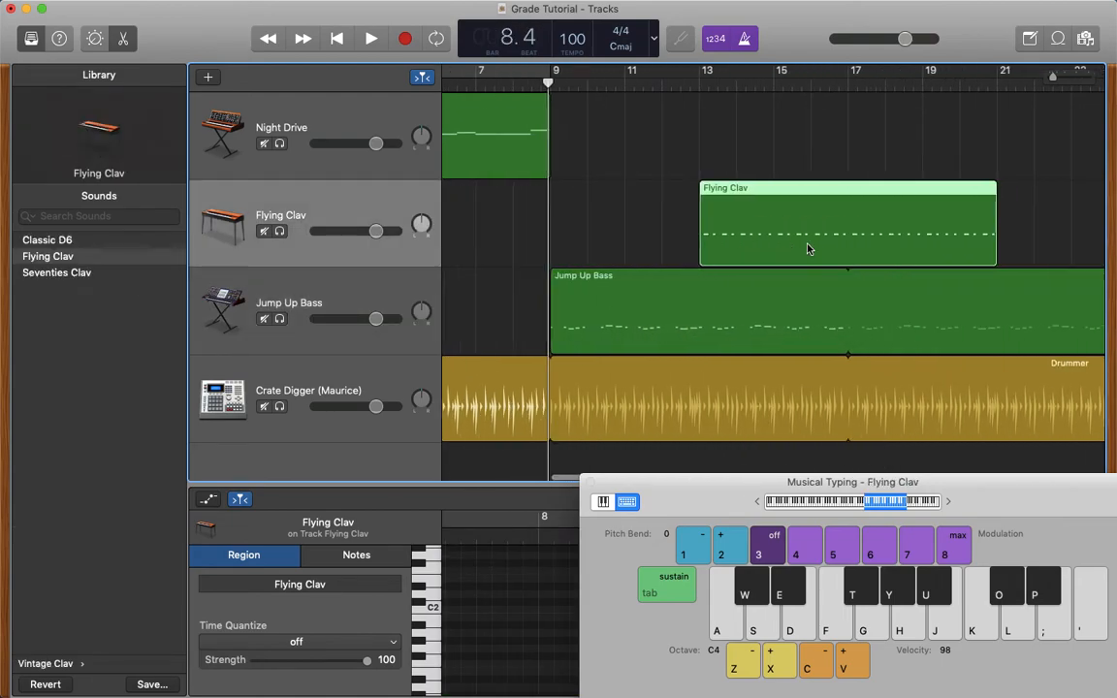
scroll(808, 249, "right", 4)
left_click_drag(851, 193, 994, 192)
- Move the Night Drive region to bar 19 and extend the Flying Clav, Jump Up Bass and Drummer loops to bar 27
scroll(720, 155, "left", 10)
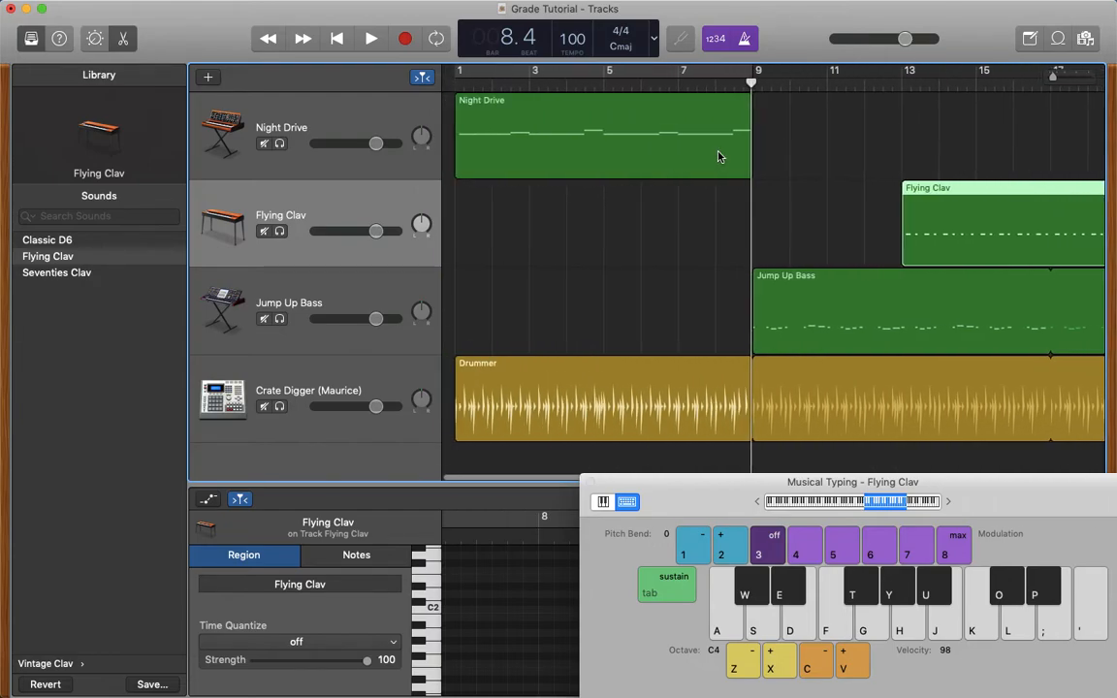
left_click_drag(568, 123, 898, 120)
scroll(990, 220, "right", 5)
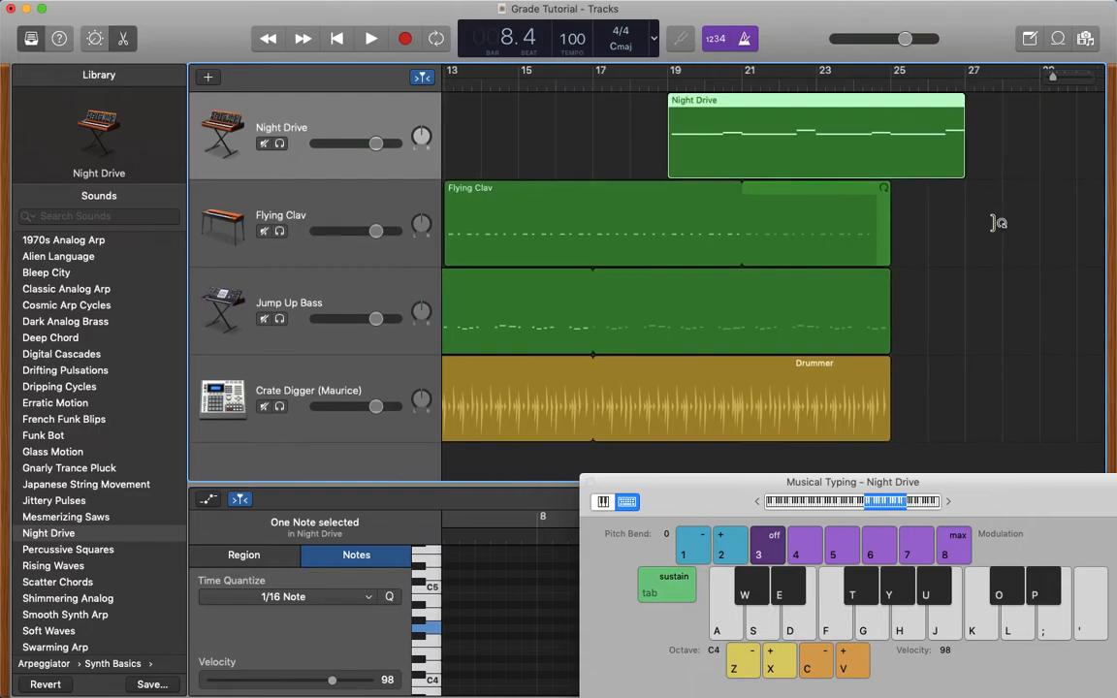
left_click_drag(884, 193, 965, 191)
left_click_drag(890, 281, 963, 287)
left_click_drag(889, 363, 957, 371)
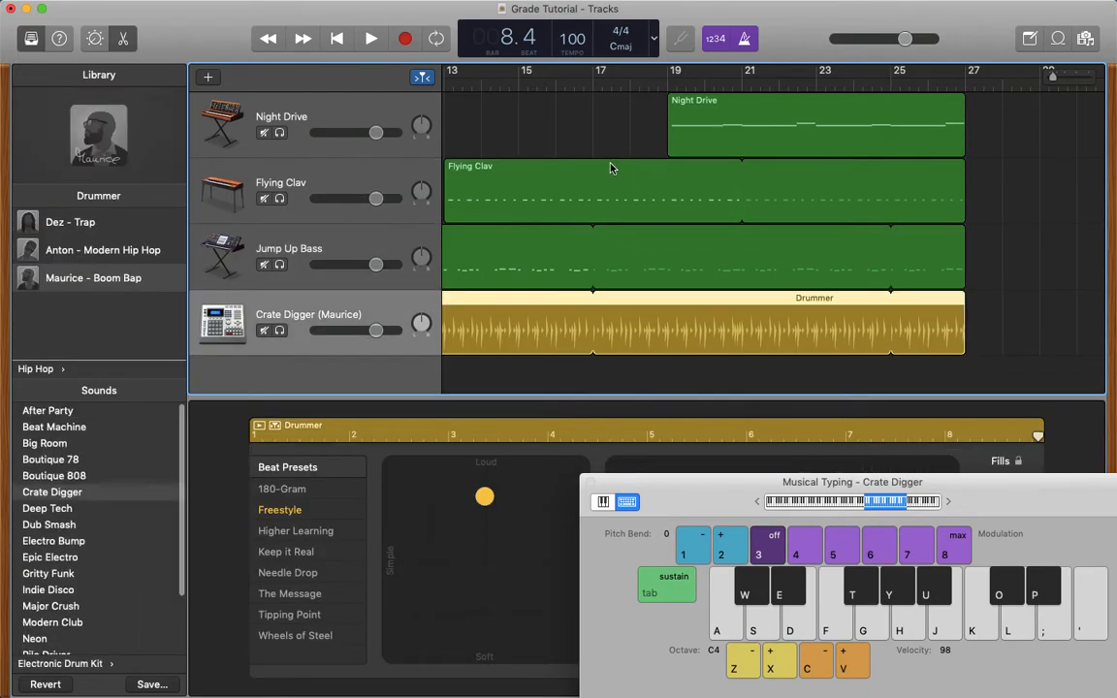
- Move the Night Drive region to bar 17 and shorten the Flying Clav, Jump Up Bass and Drummer loops to bar 25
scroll(611, 167, "left", 10)
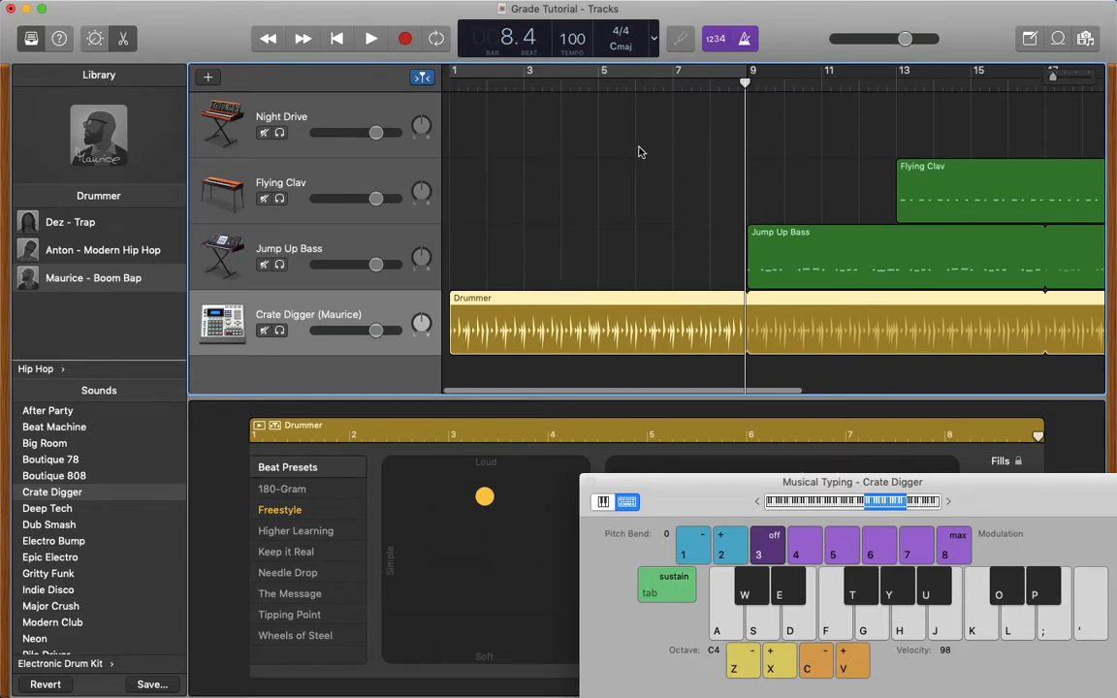
scroll(758, 165, "right", 5)
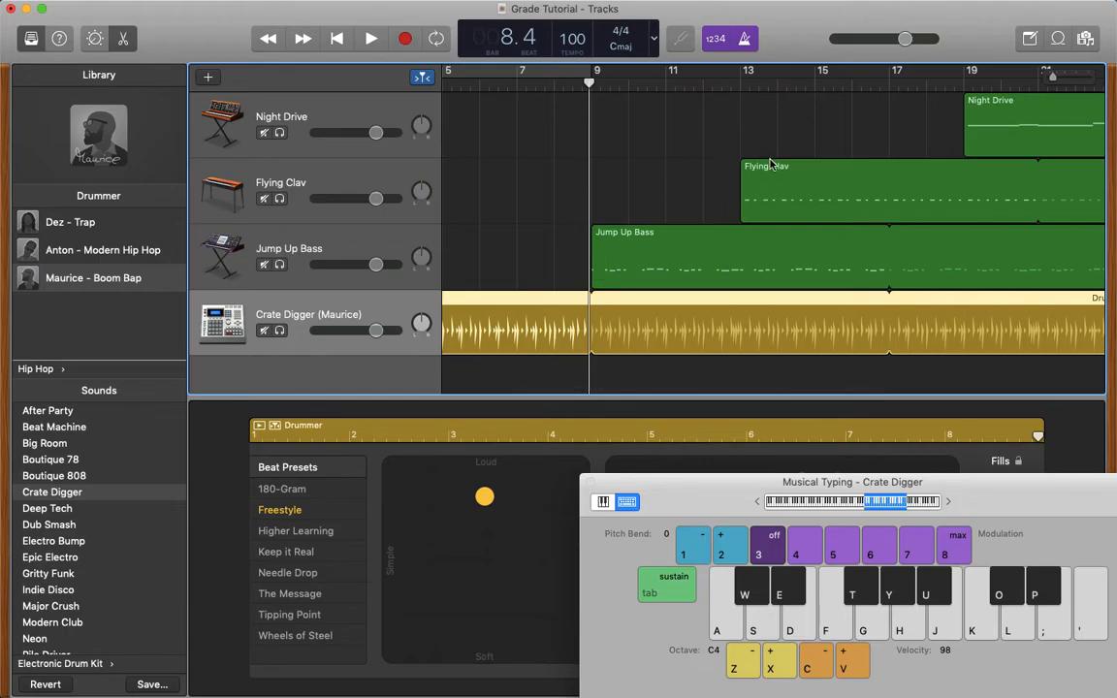
left_click_drag(993, 114, 919, 119)
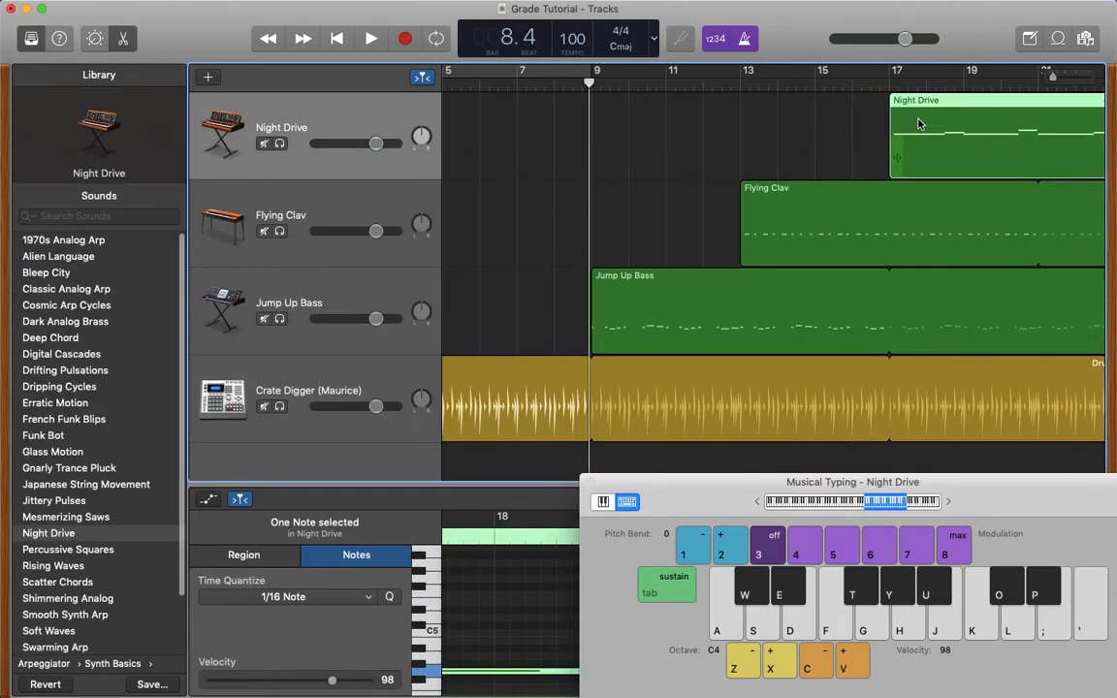
scroll(816, 144, "right", 10)
left_click_drag(858, 194, 791, 194)
left_click_drag(863, 280, 791, 292)
left_click(863, 372)
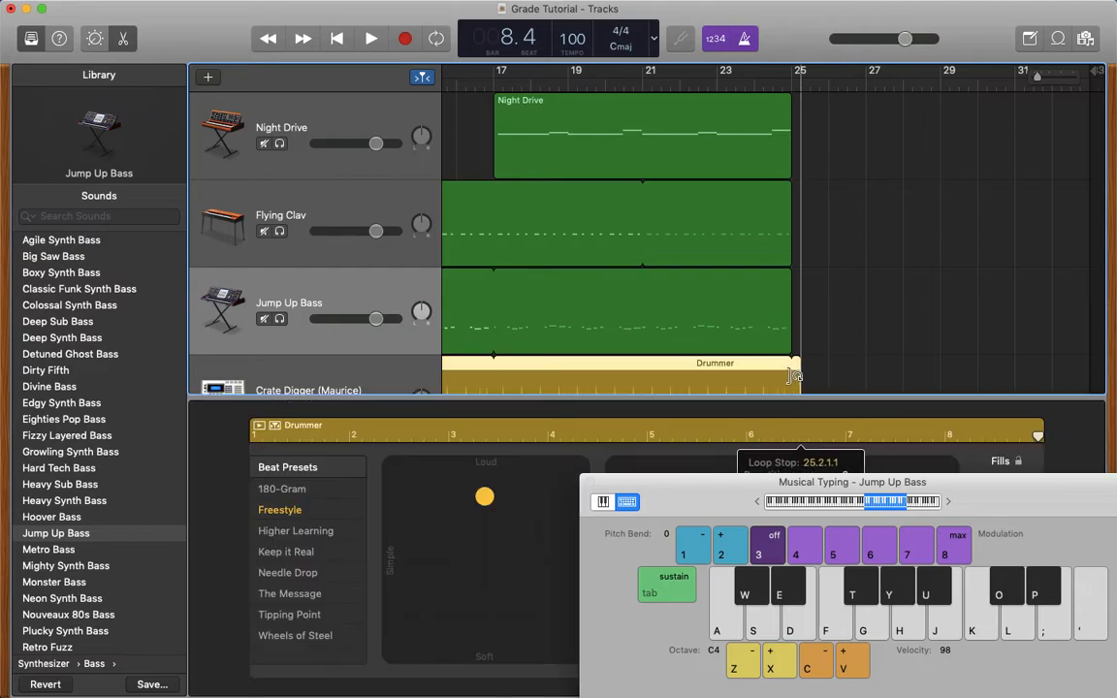
- Play the arrangement from the beginning to its end and lower the Night Drive track's volume to -4.8 dB
scroll(628, 225, "left", 10)
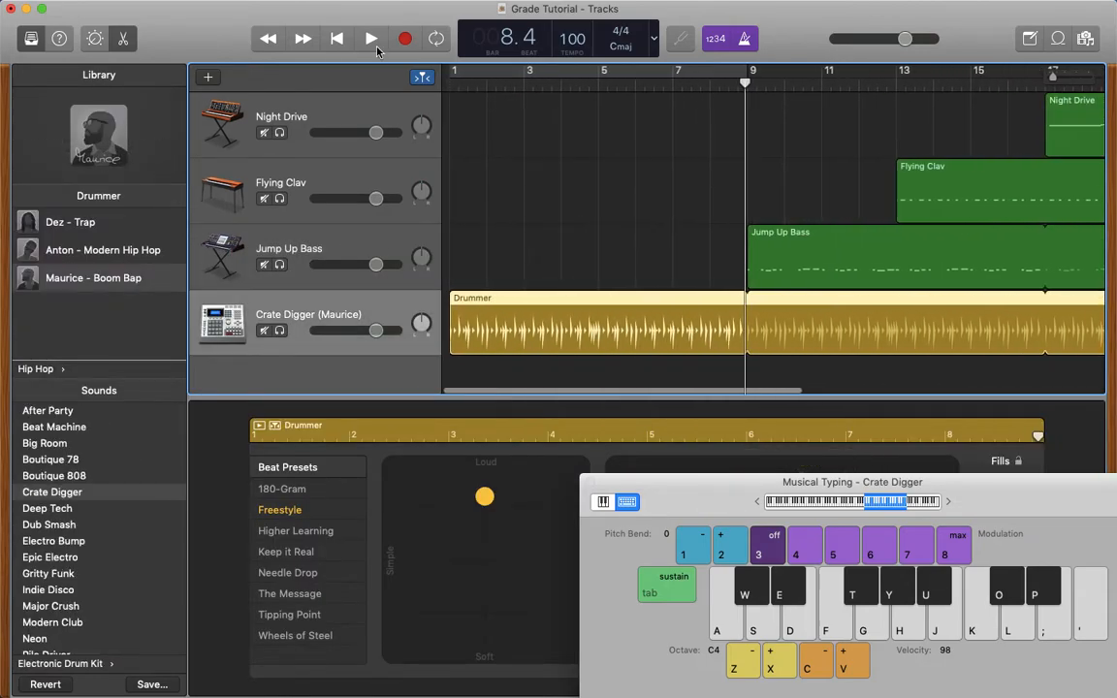
left_click(337, 39)
left_click(370, 39)
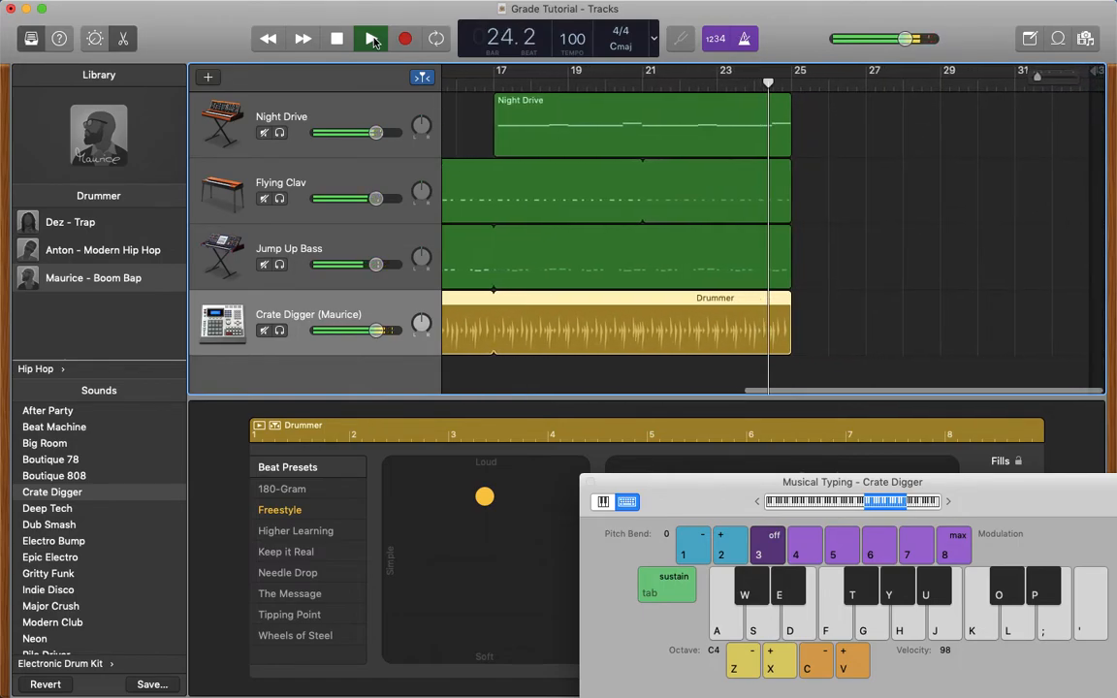
left_click(372, 39)
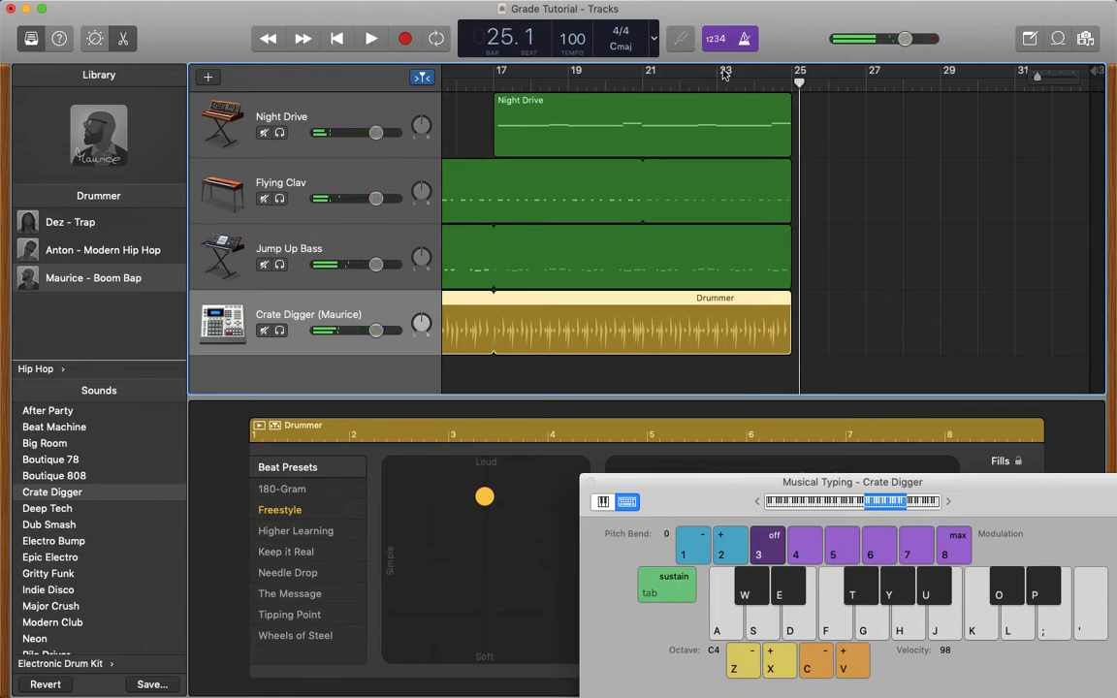
left_click(377, 134)
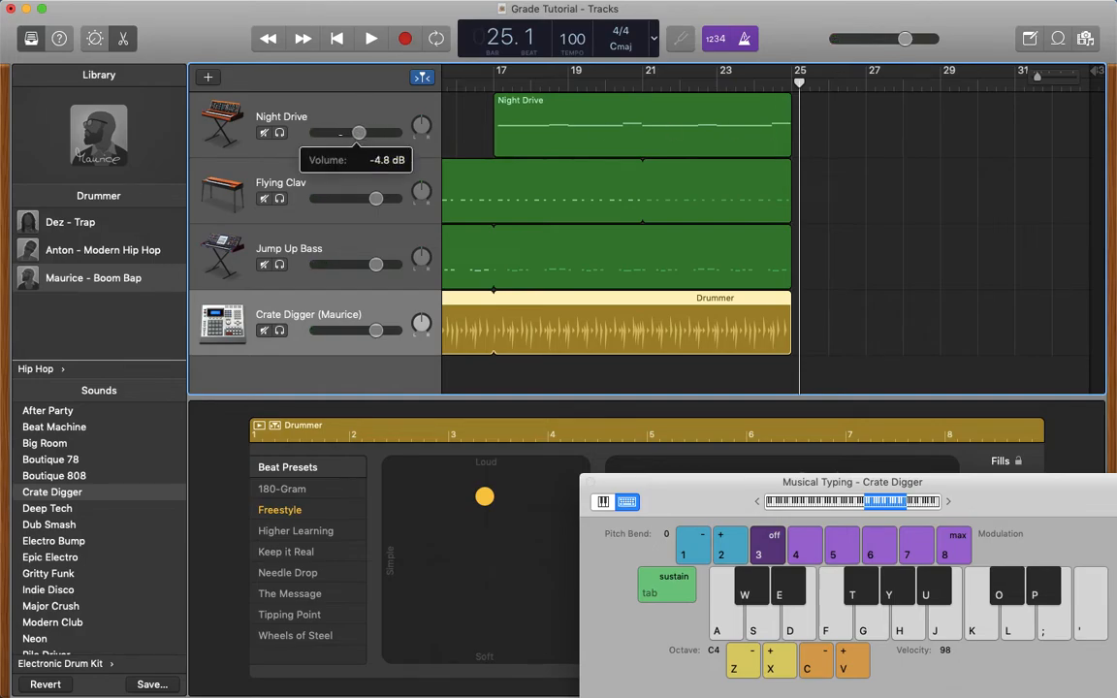
- Move Jump Up Bass to bar 5, Flying Clav to bar 9 and Night Drive to bar 13, and shorten the Drummer loop to bar 21
scroll(653, 234, "left", 10)
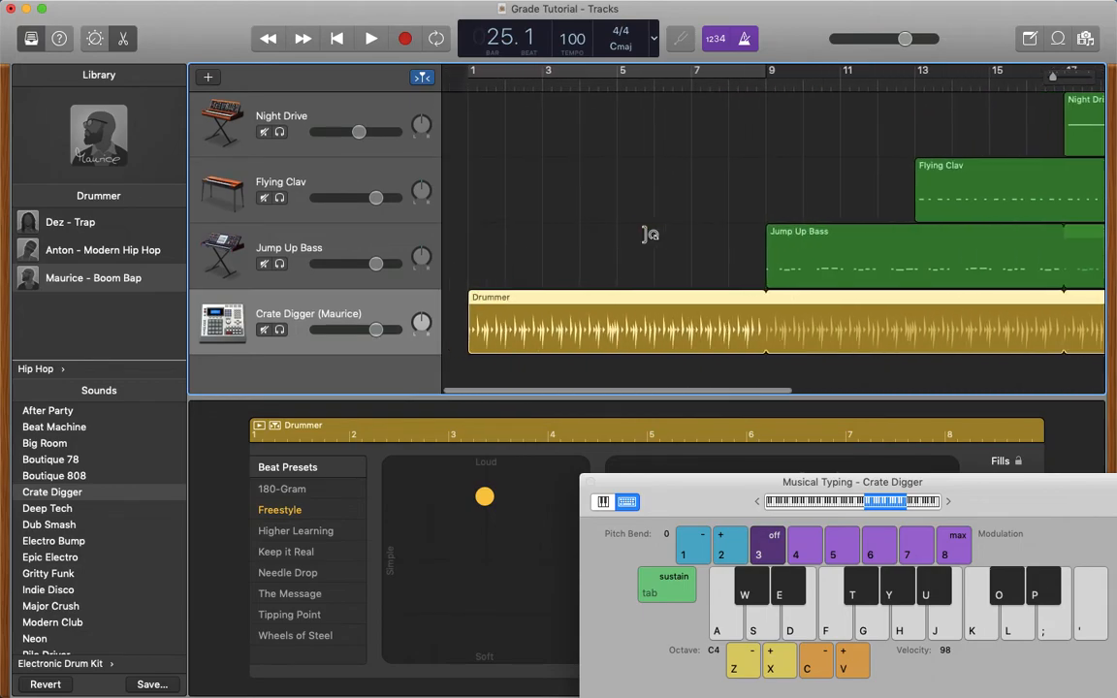
left_click_drag(797, 247, 648, 252)
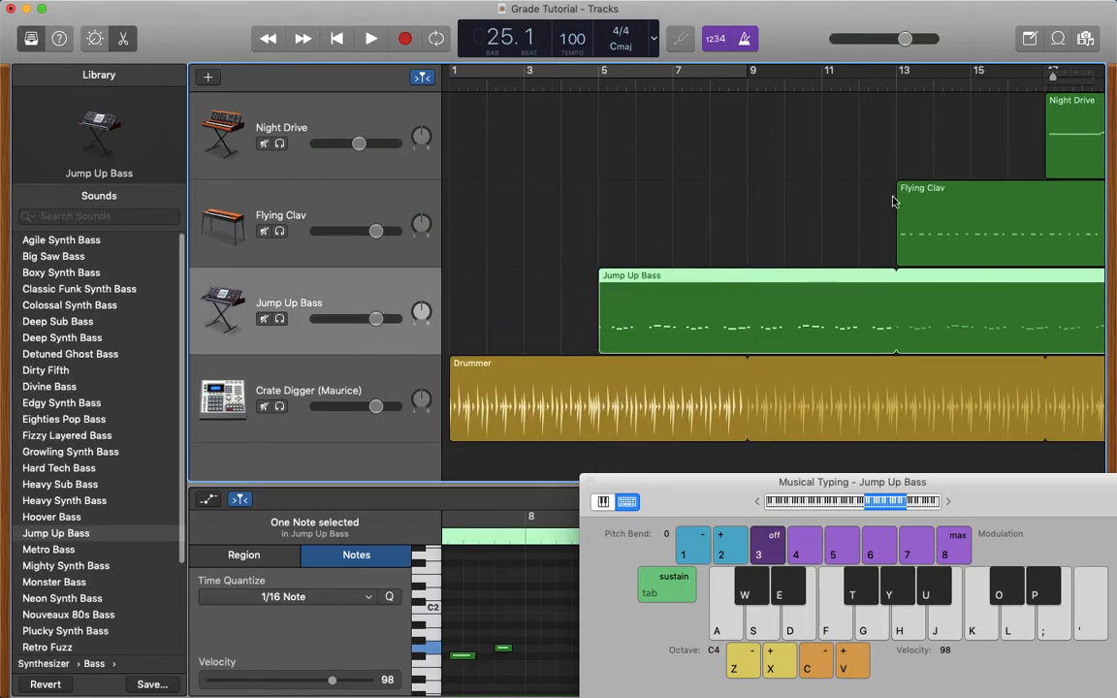
left_click_drag(918, 201, 764, 202)
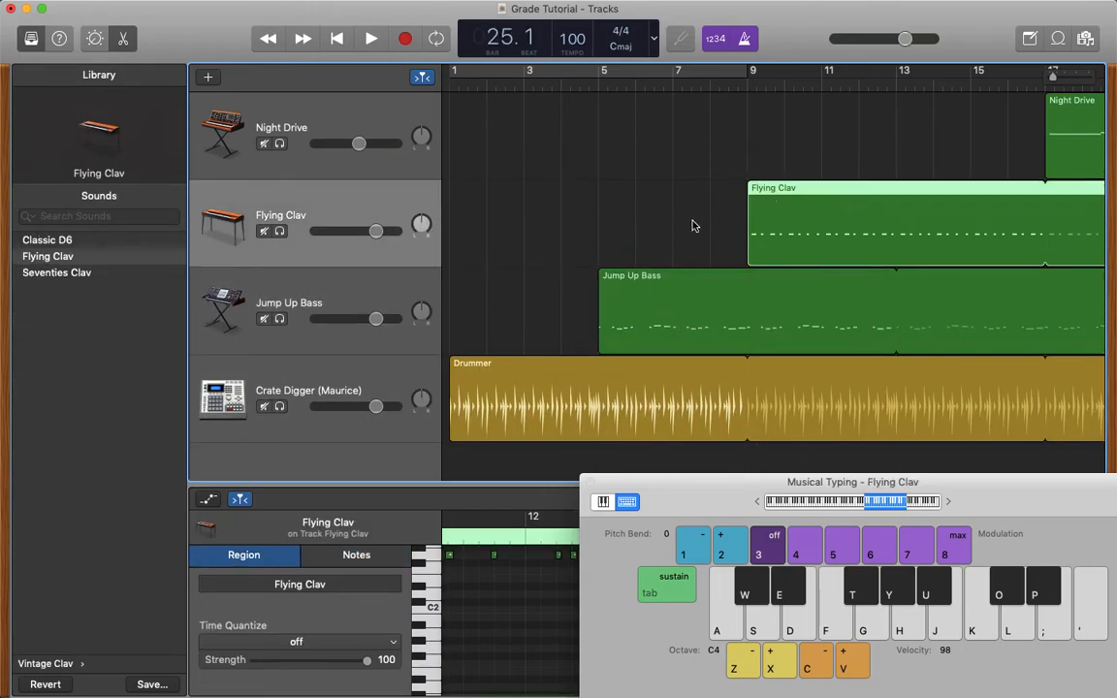
left_click_drag(1070, 120, 923, 131)
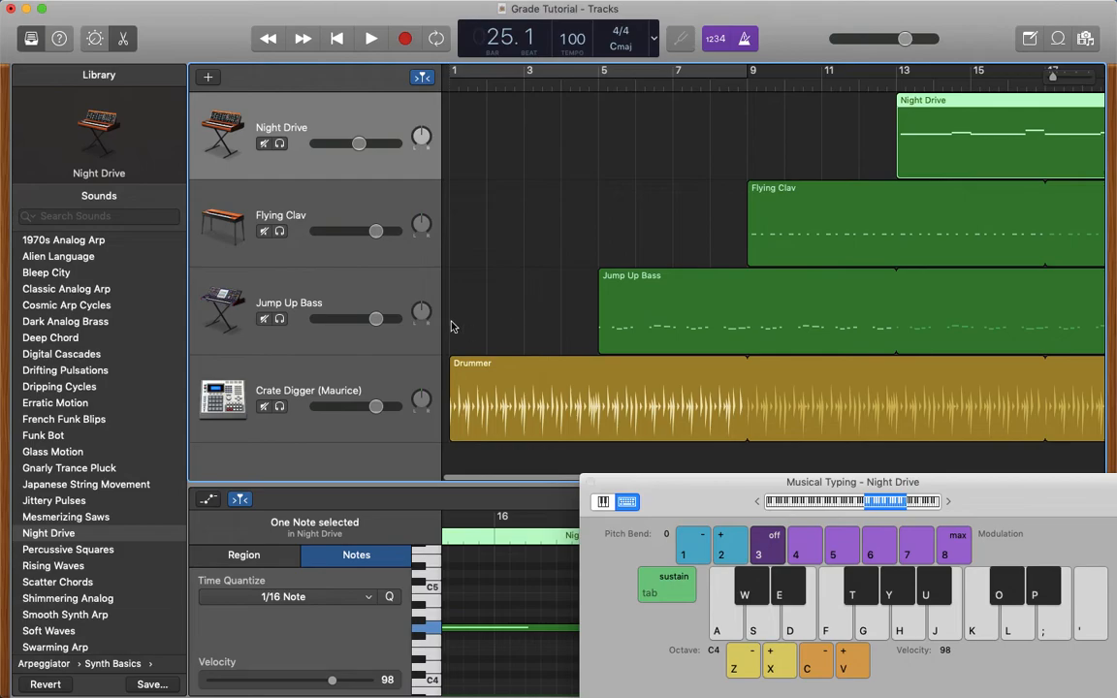
scroll(689, 172, "right", 10)
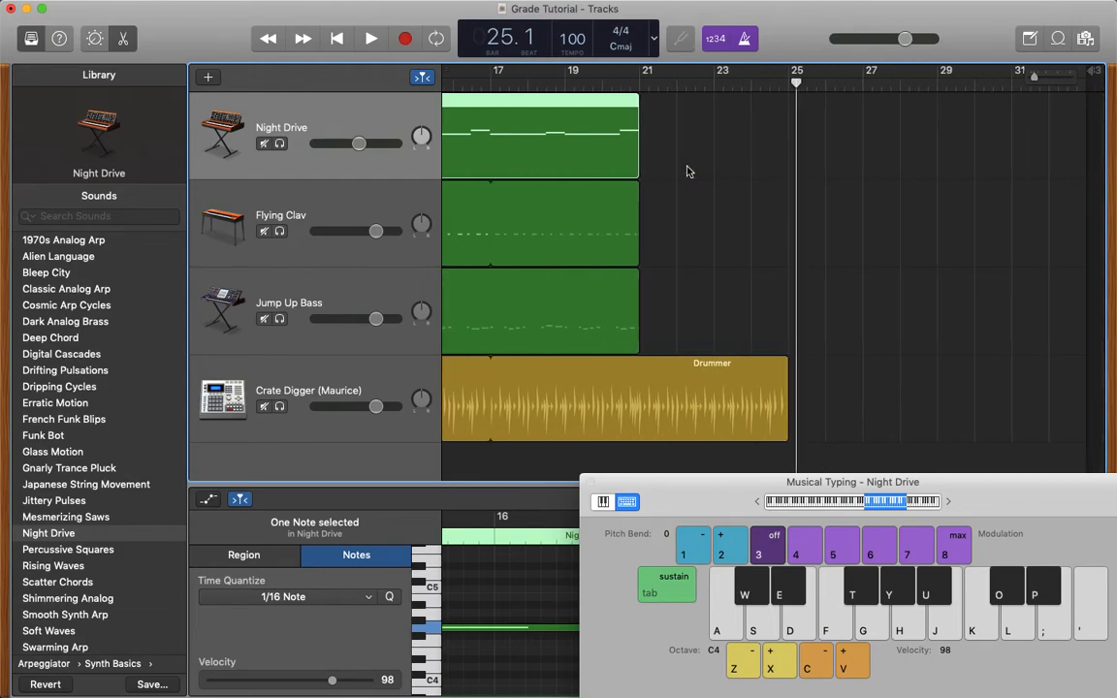
left_click_drag(786, 383, 642, 383)
- Select the regions on all four tracks and loop them together to bar 29
left_click(597, 132)
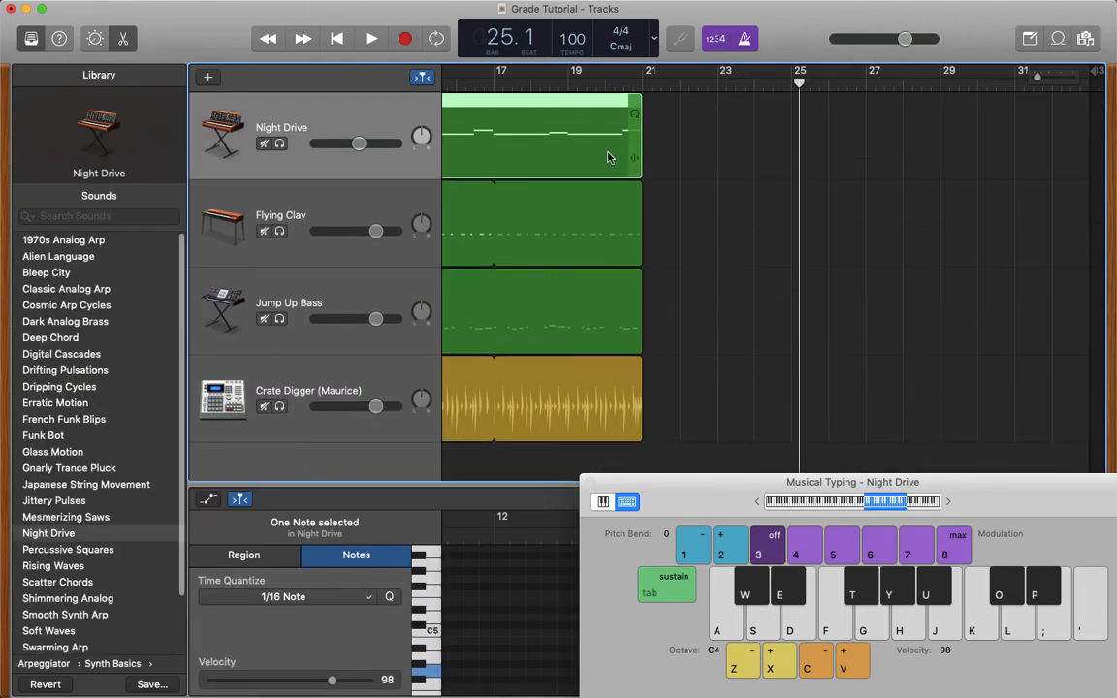
left_click(601, 396)
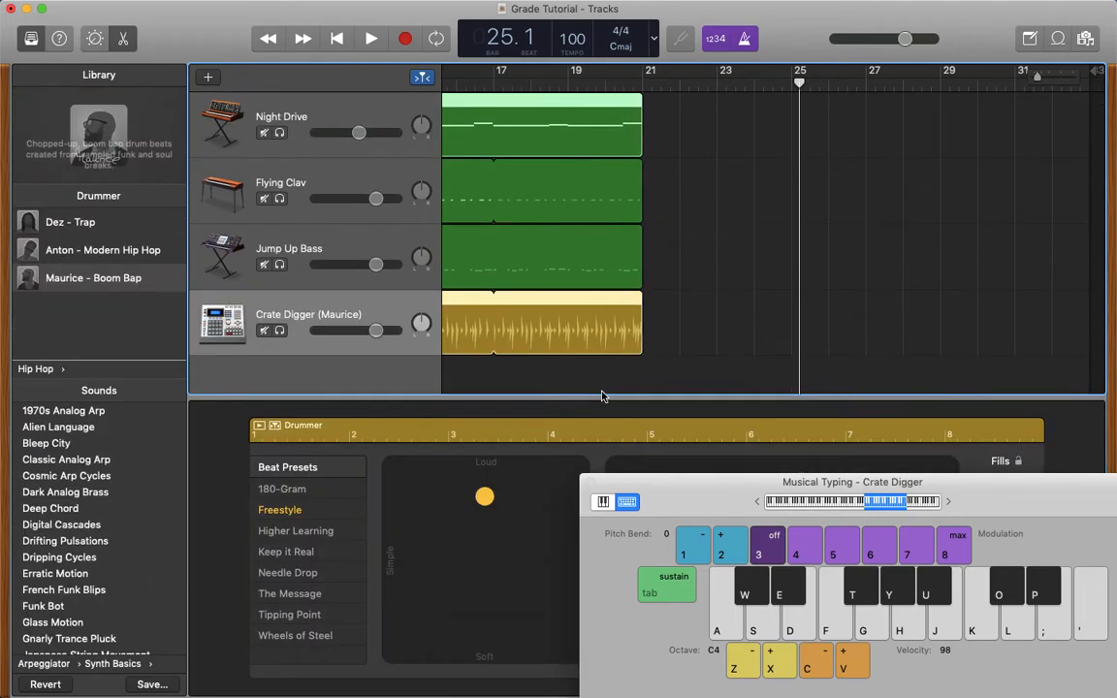
left_click(599, 273)
key("Down")
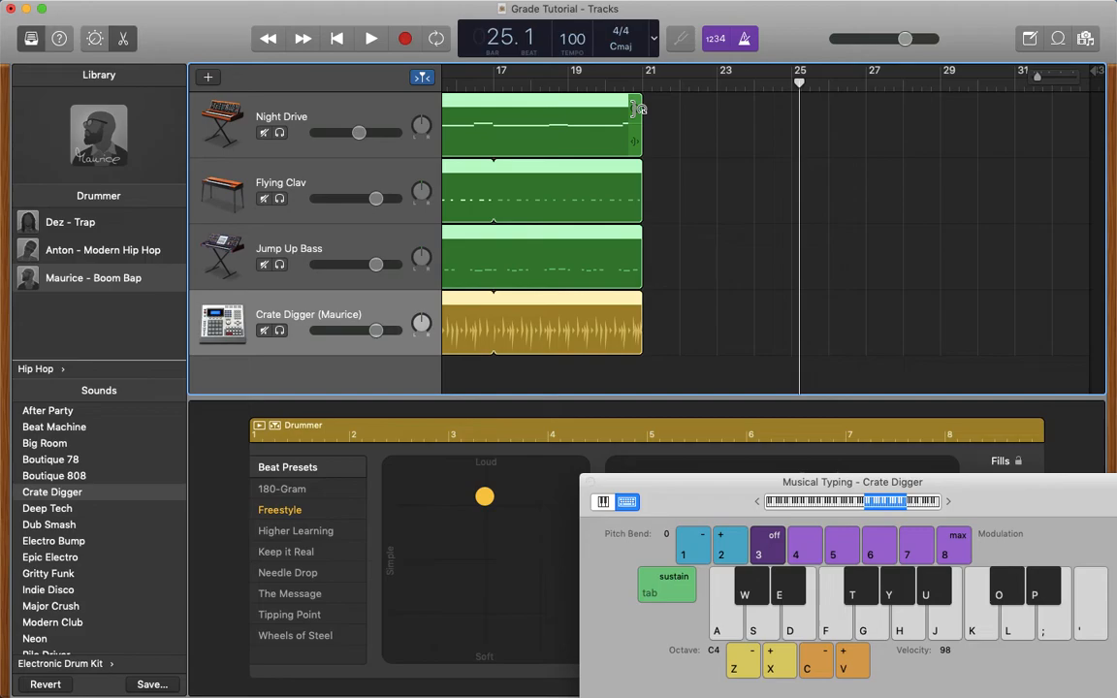
left_click_drag(638, 107, 938, 118)
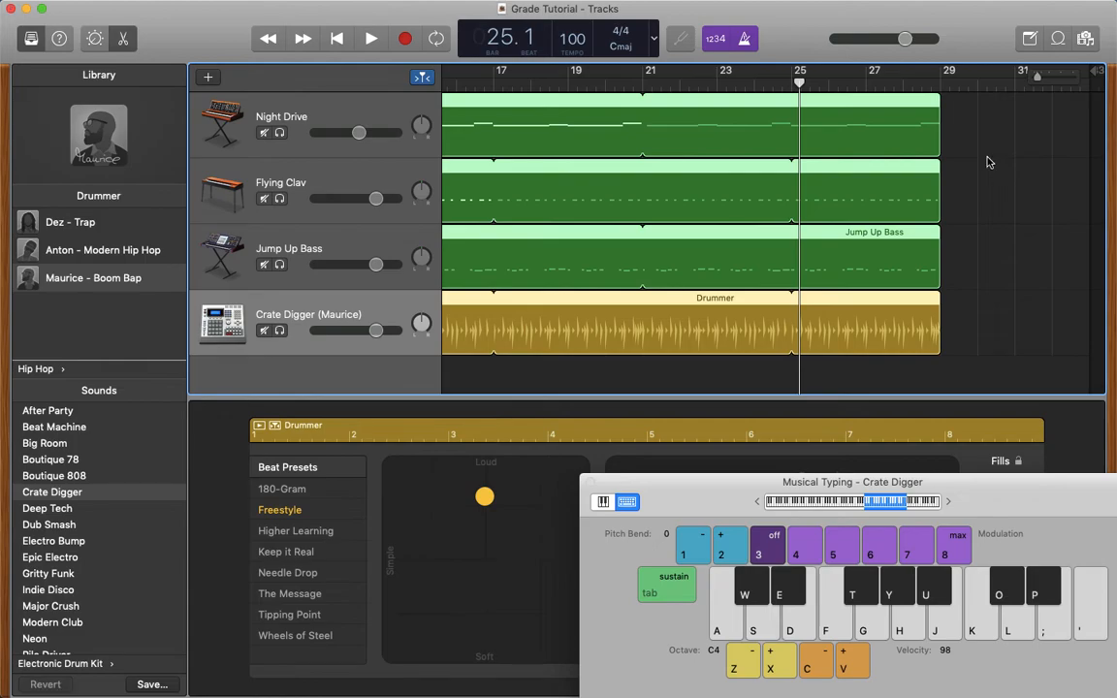
- Play the full arrangement from bar 1 and stop playback at its end around bar 29
left_click(338, 38)
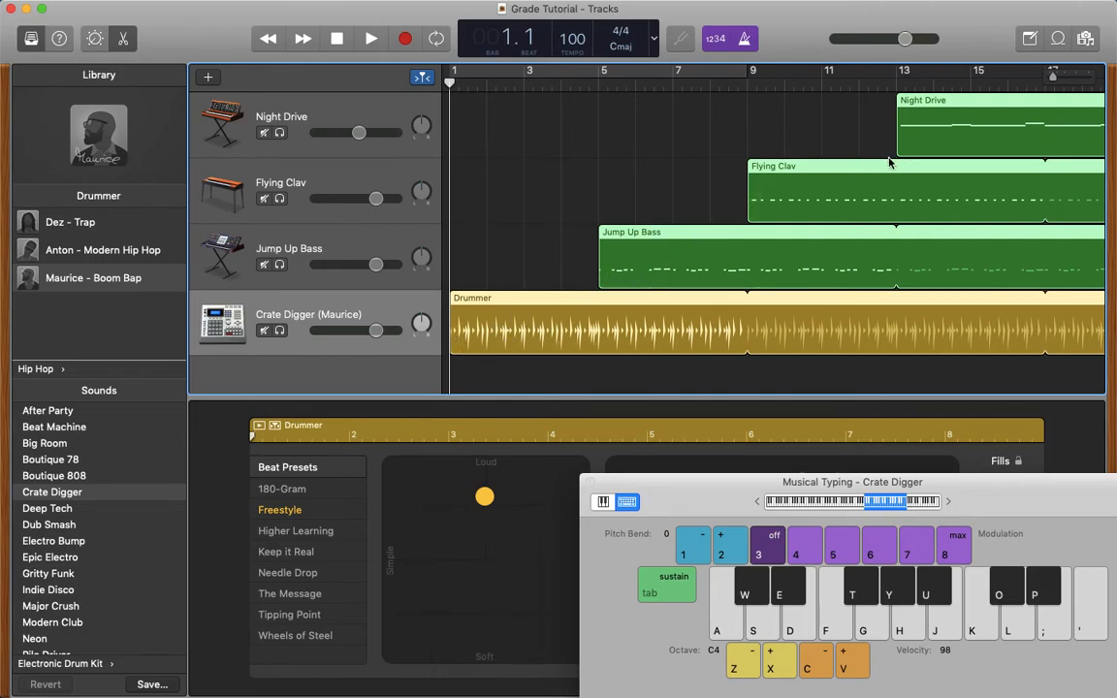
scroll(889, 163, "right", 10)
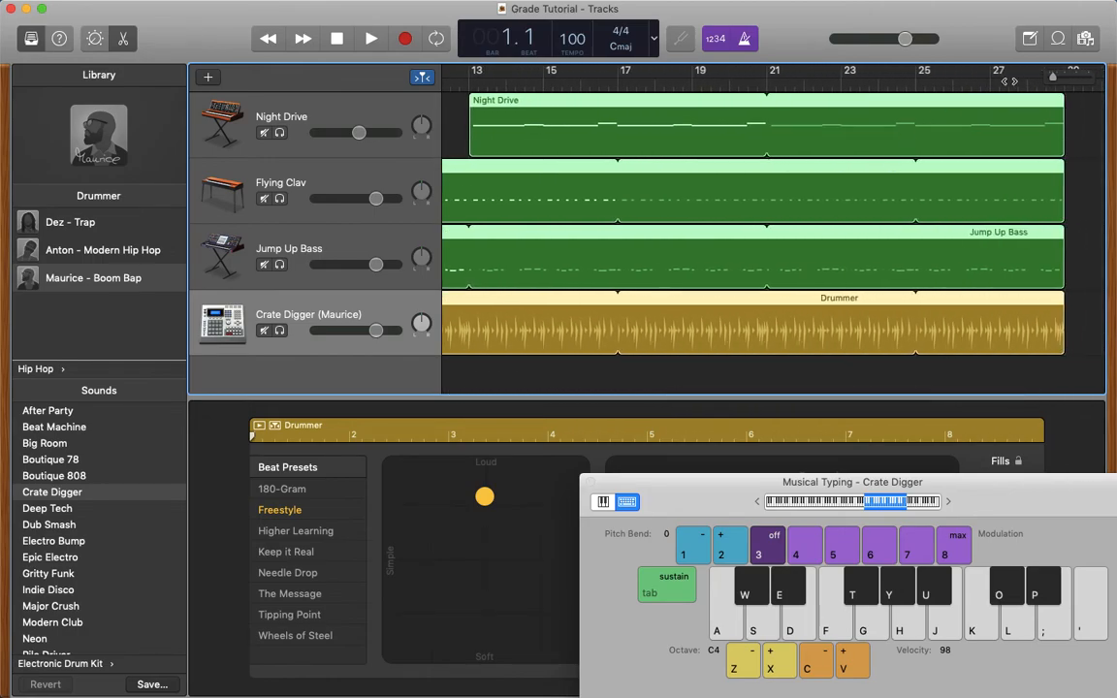
scroll(1092, 165, "right", 2)
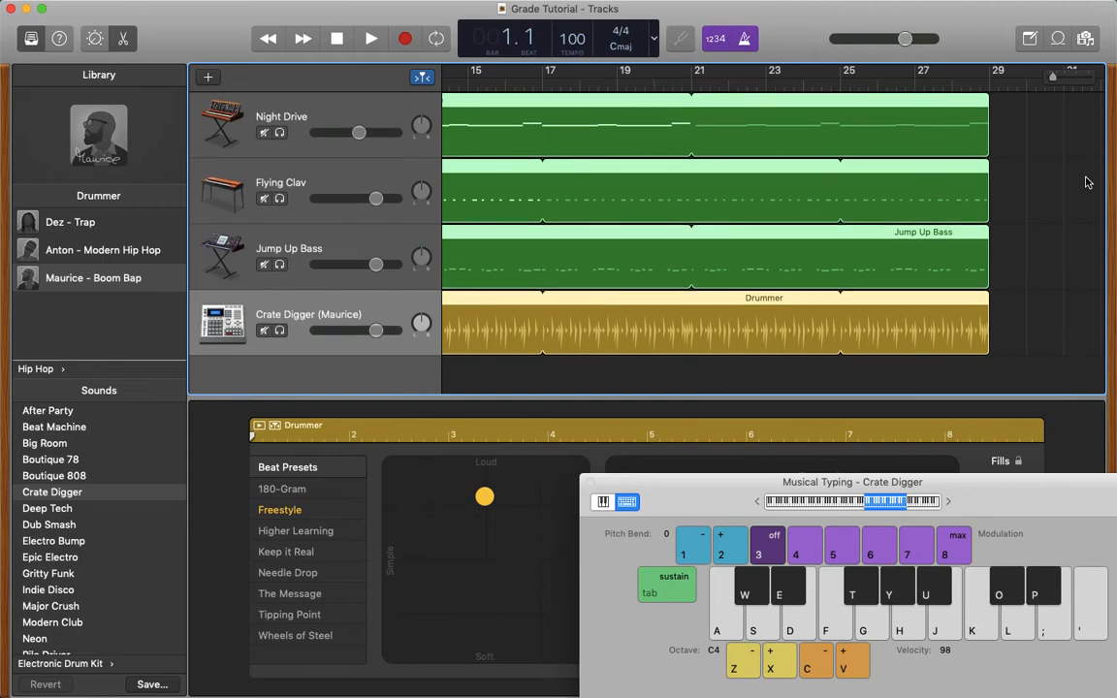
scroll(1087, 182, "left", 12)
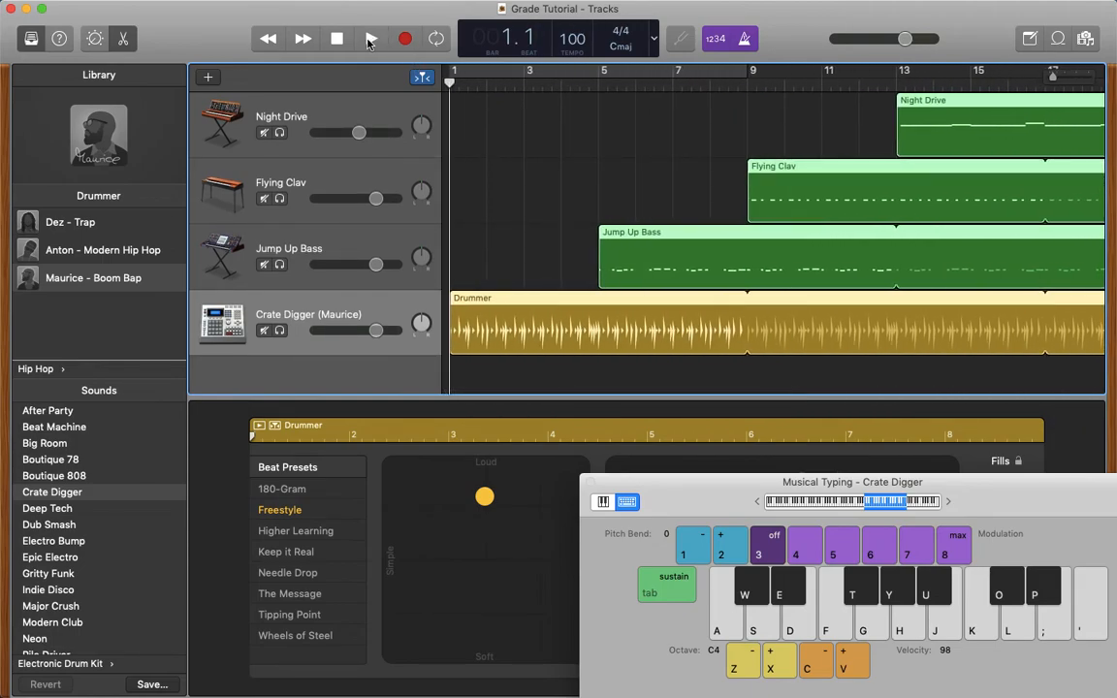
left_click(369, 39)
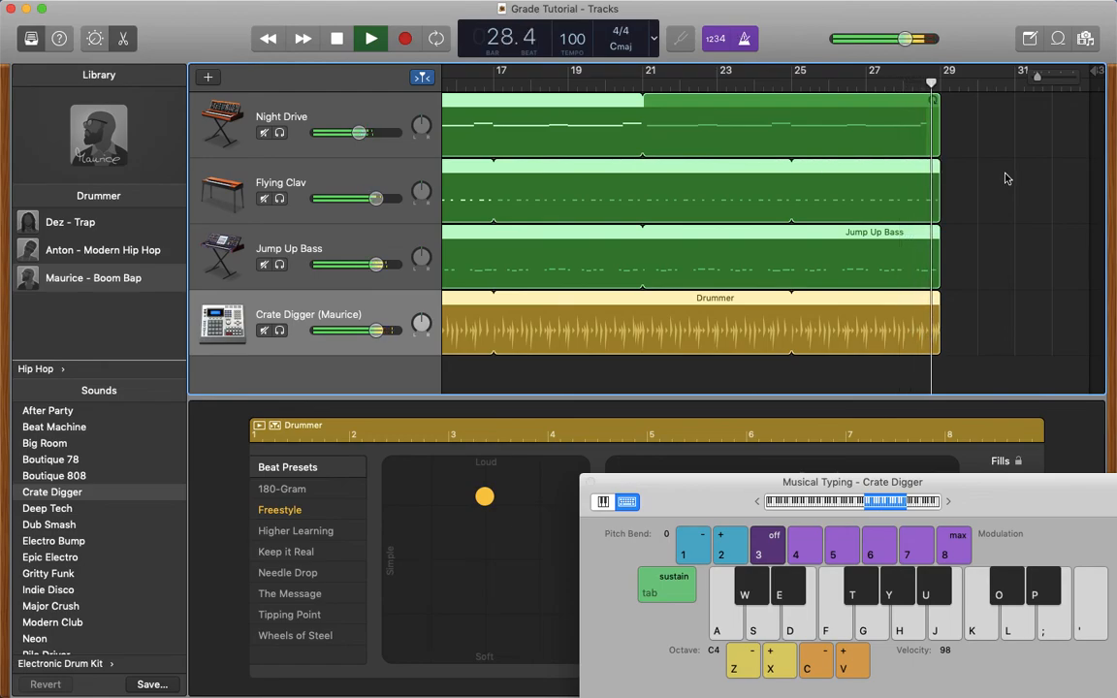
key("space")
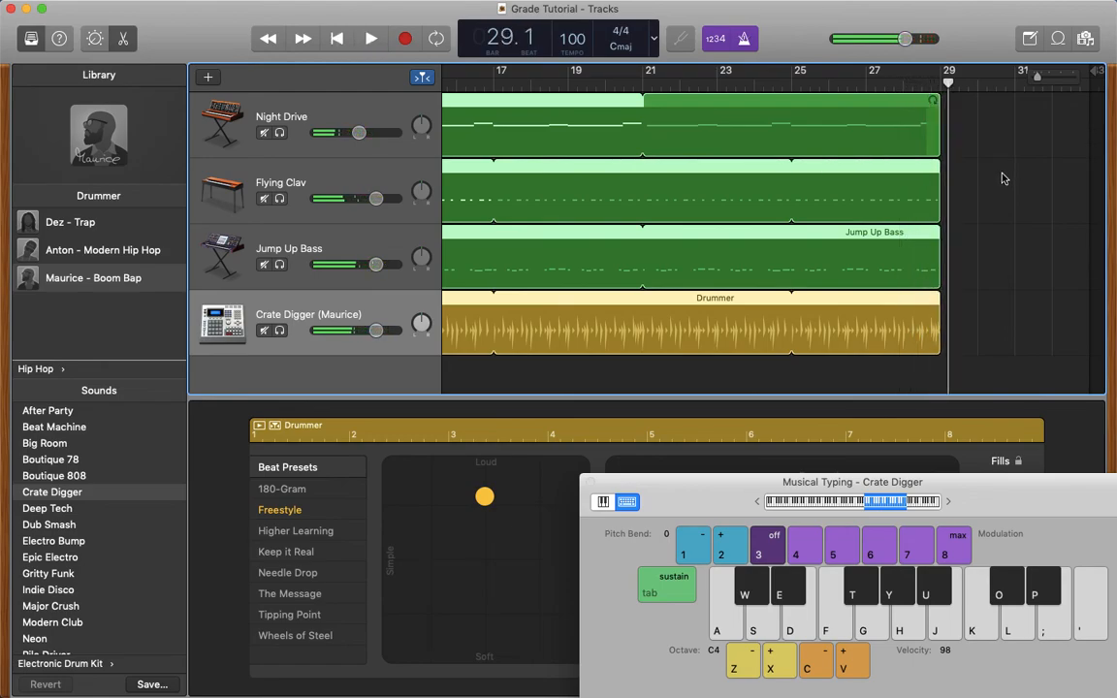
scroll(699, 228, "left", 10)
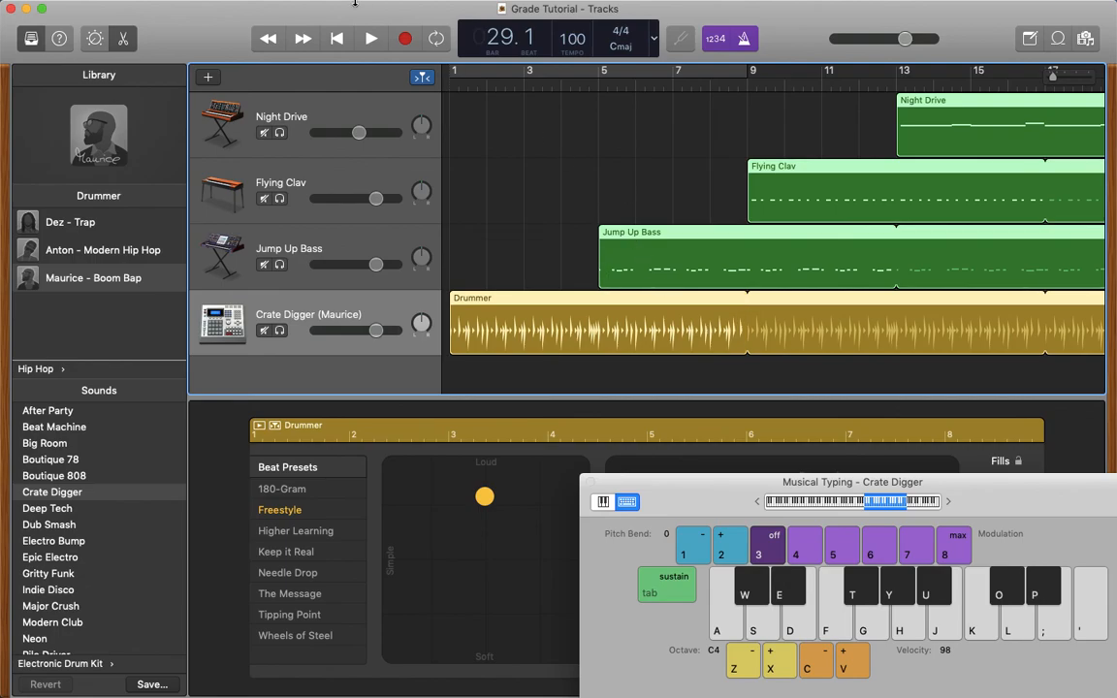
- Switch to QuickTime Player, quit it and name the unsaved screen recording "Grade 6 Tutorial"
mouse_move(326, 3)
key("super+Tab")
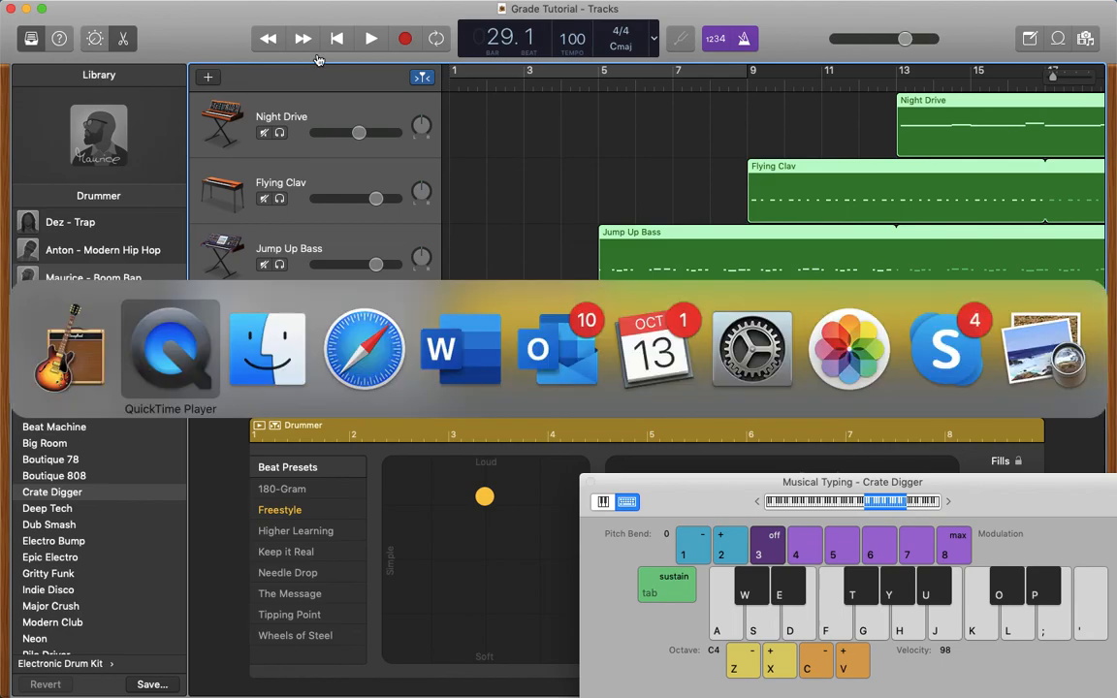
key("super+q")
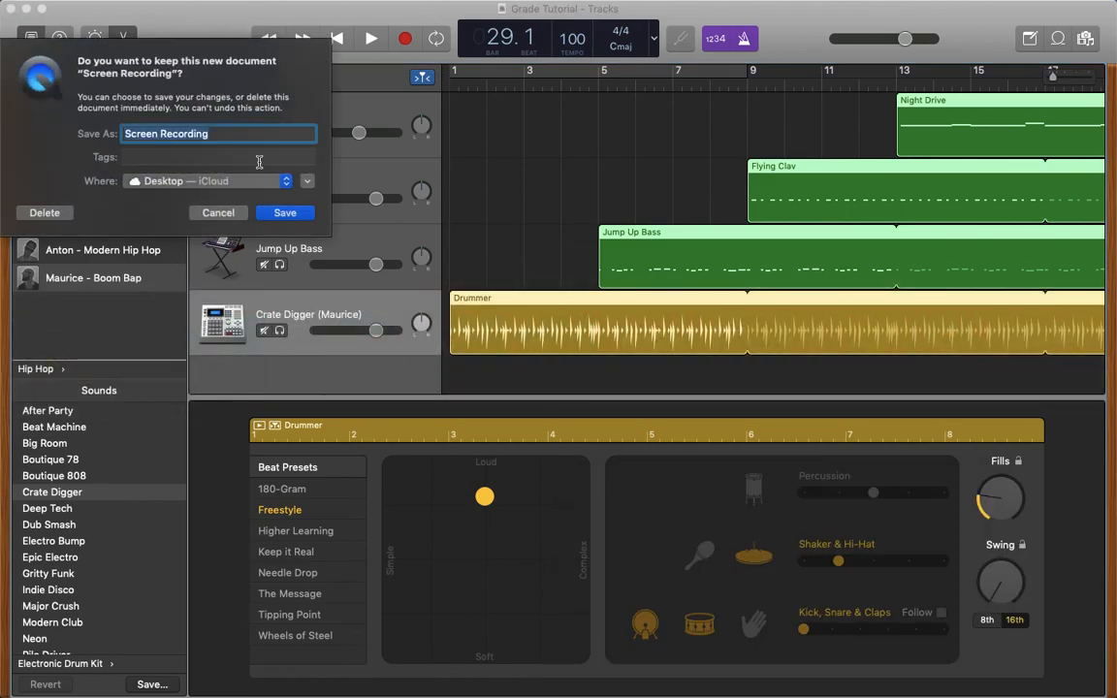
type("Grade ")
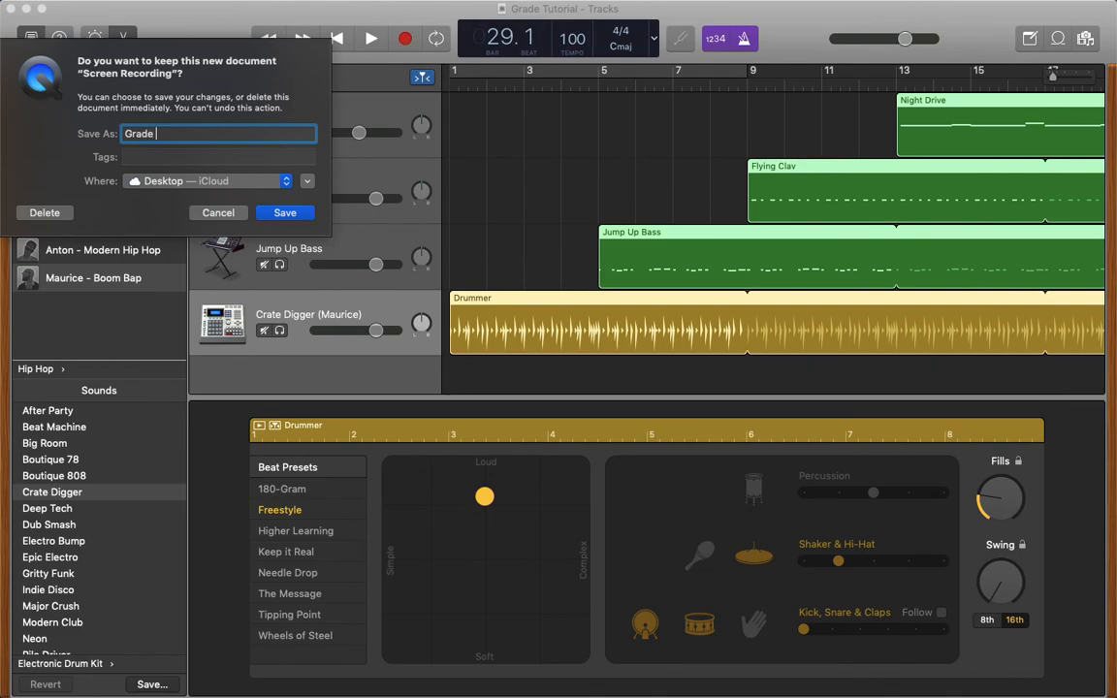
type("6th")
key("BackSpace")
key("BackSpace")
type("t")
key("BackSpace")
type("Tutorial 1")
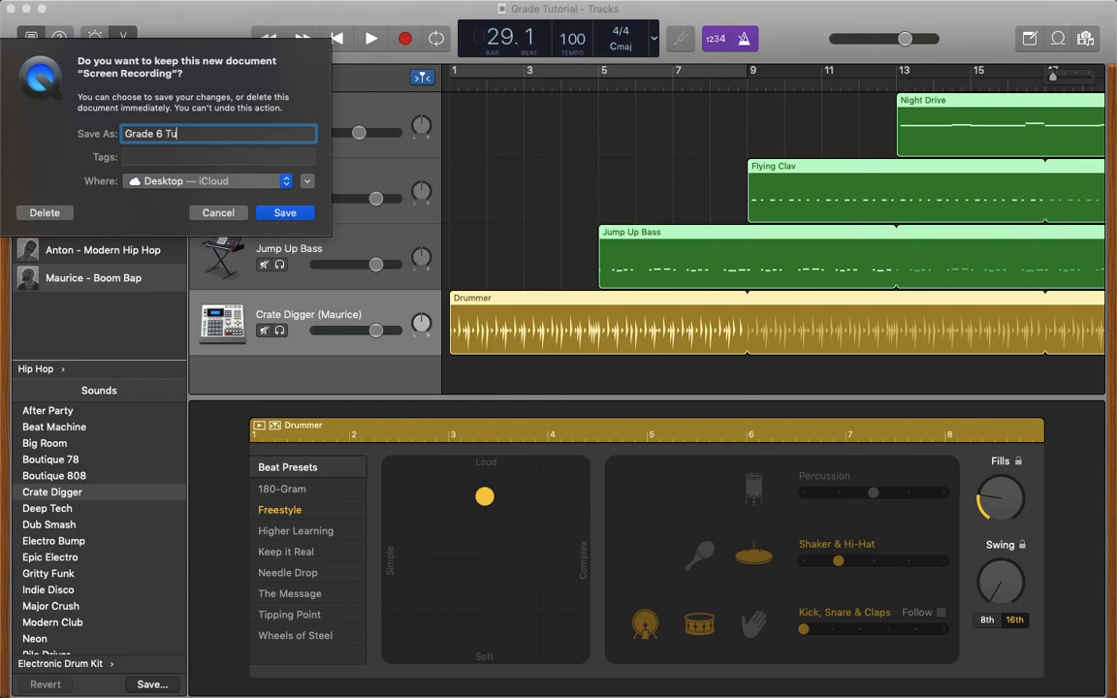